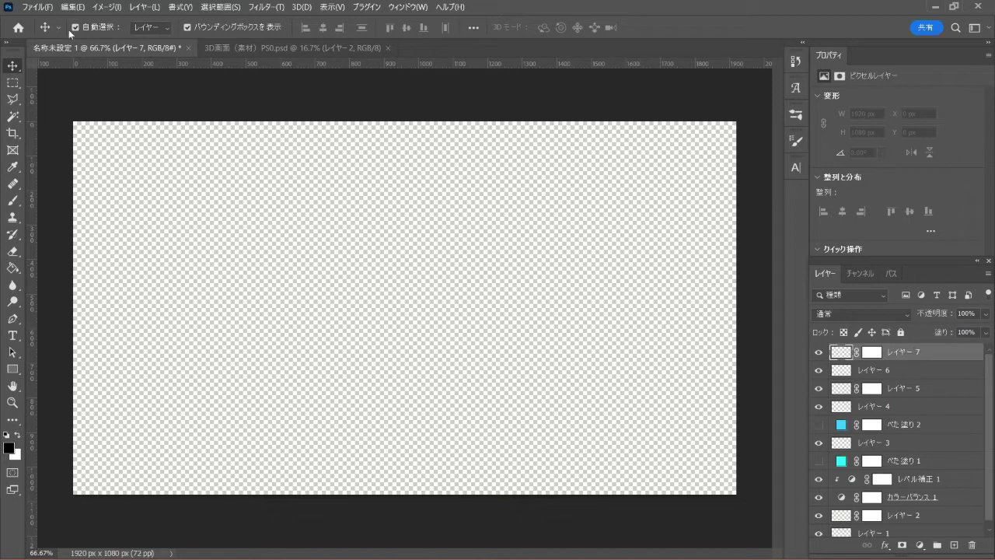
- Paste the screenshot as レイヤー 8 and delete the old layers レイヤー 7 through レイヤー 2
click(68, 8)
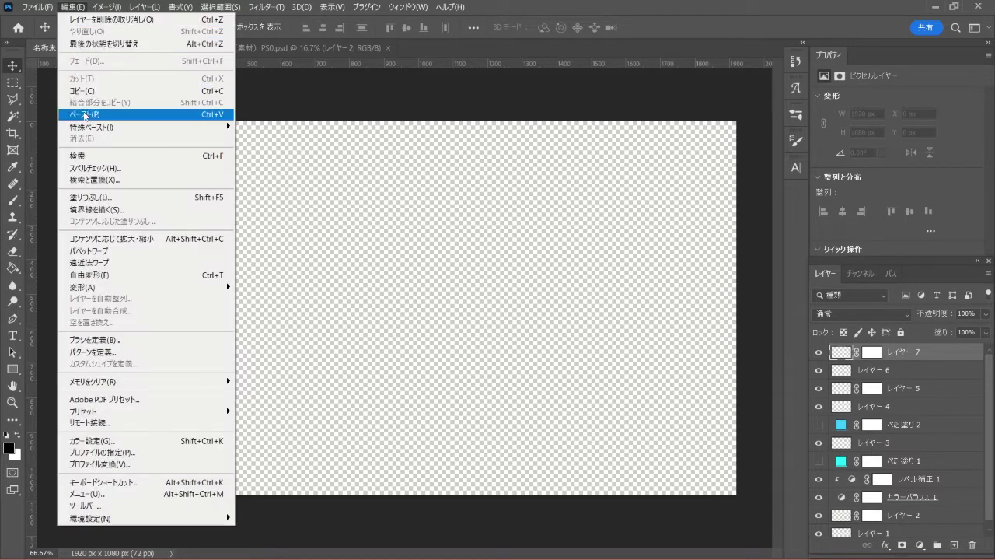
click(172, 117)
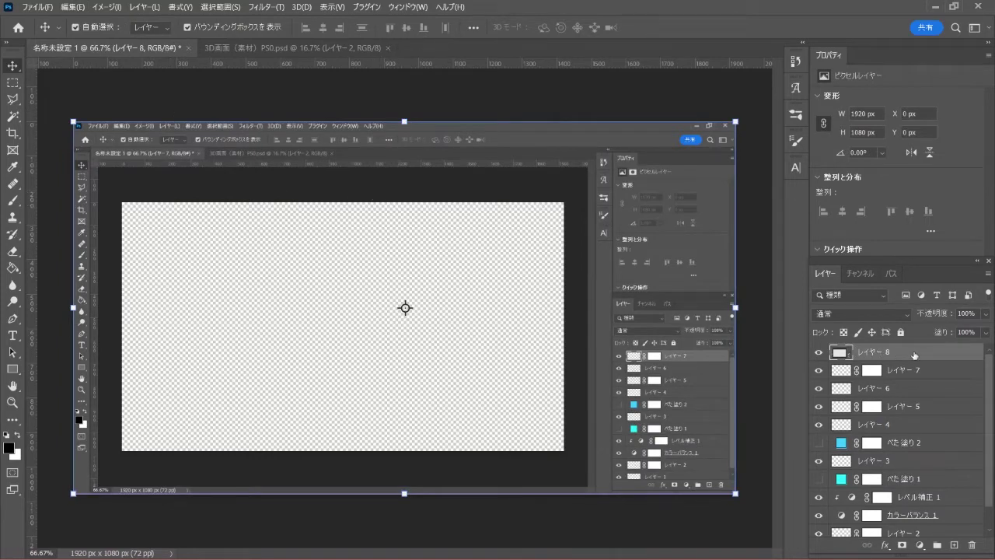
click(942, 371)
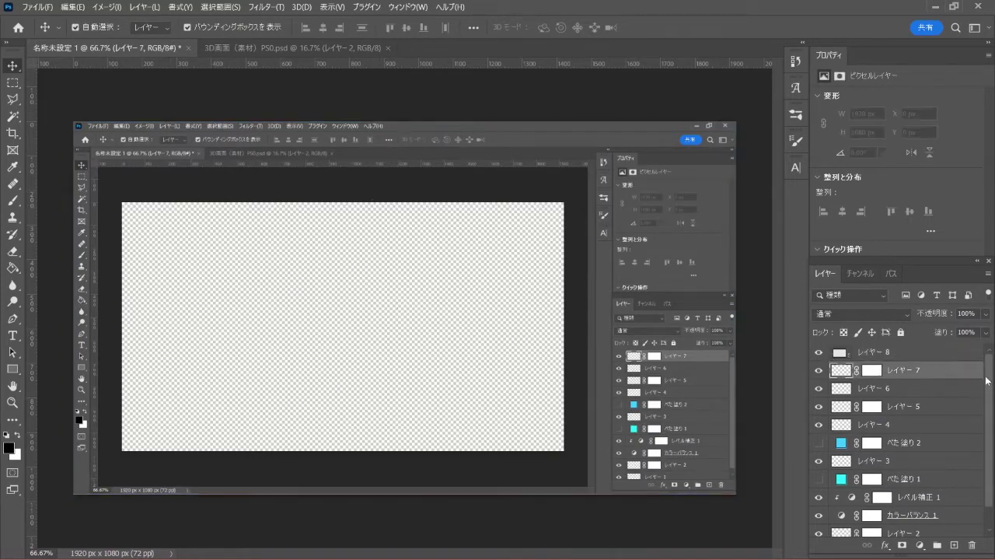
drag(989, 379, 992, 433)
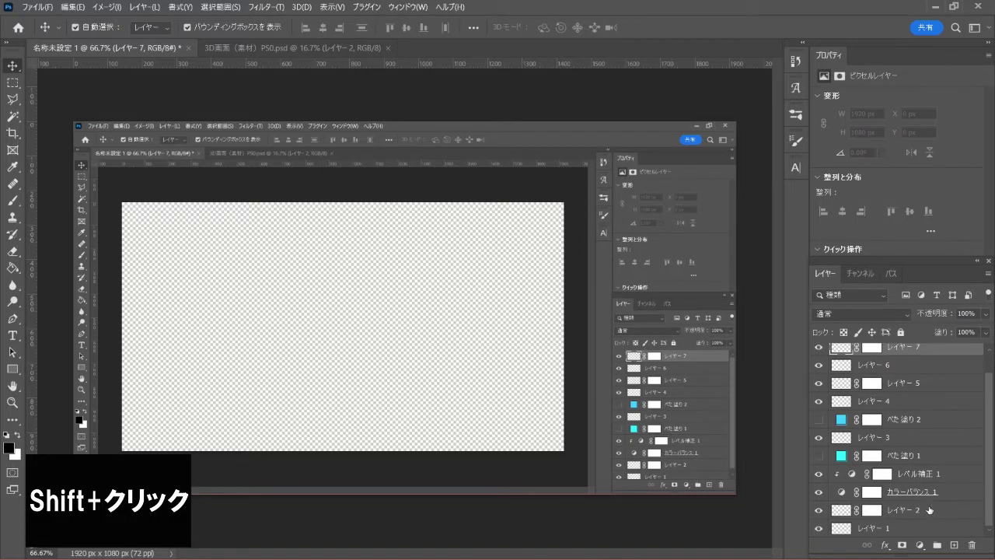
shift+click(929, 509)
key(Delete)
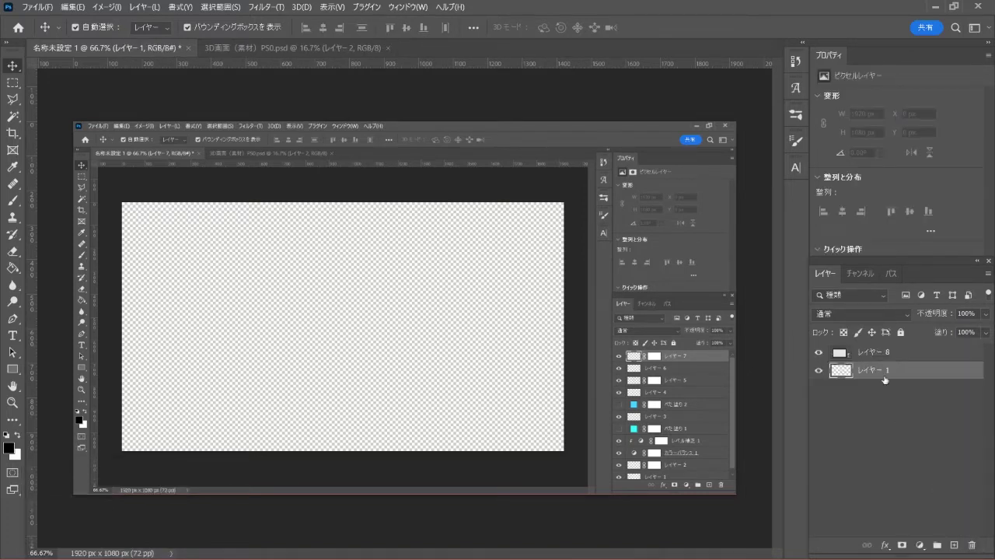
- Toggle レイヤー 8's visibility to check the screenshot and make it the active layer
click(817, 352)
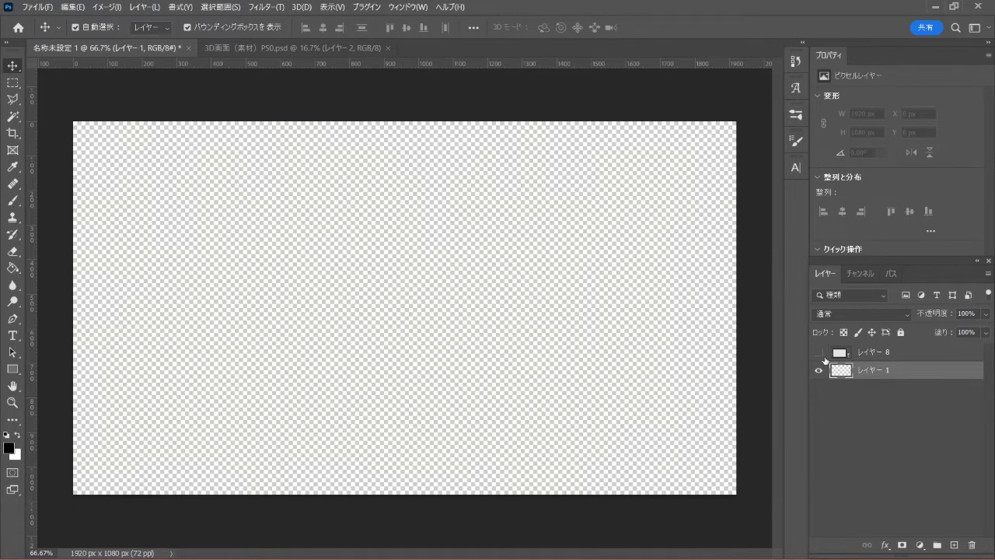
click(818, 352)
click(903, 354)
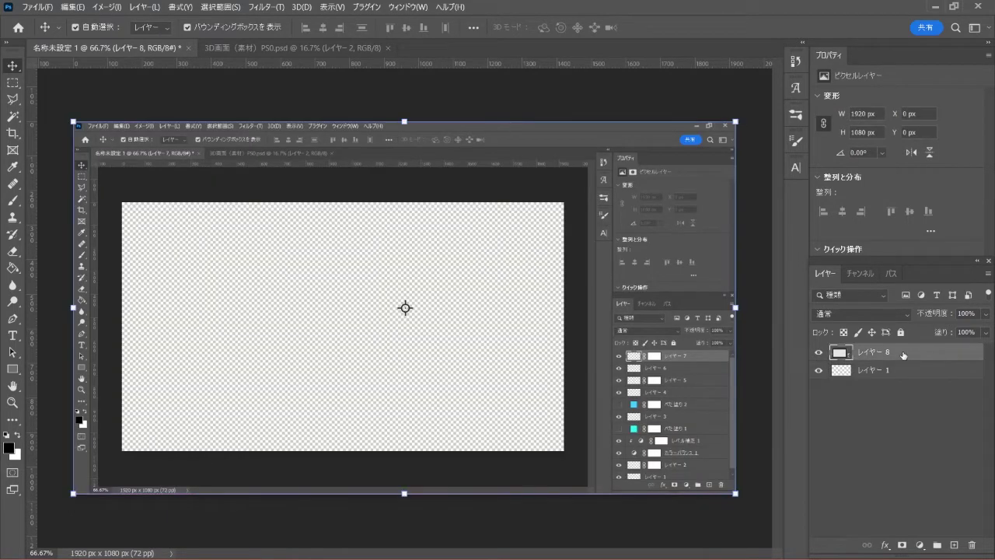
click(13, 83)
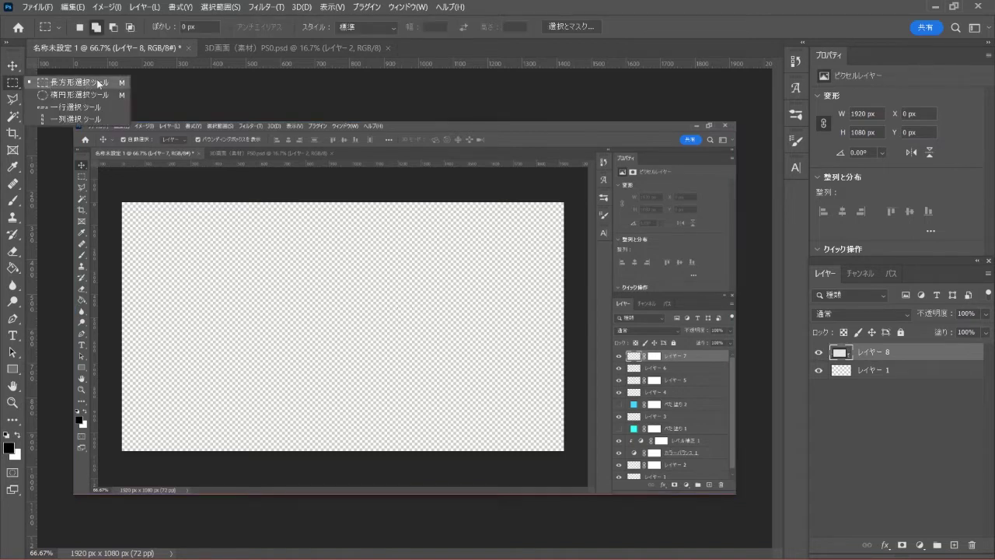
- Marquee the 1920×7 px bottom strip of レイヤー 8, delete it and deselect
click(100, 84)
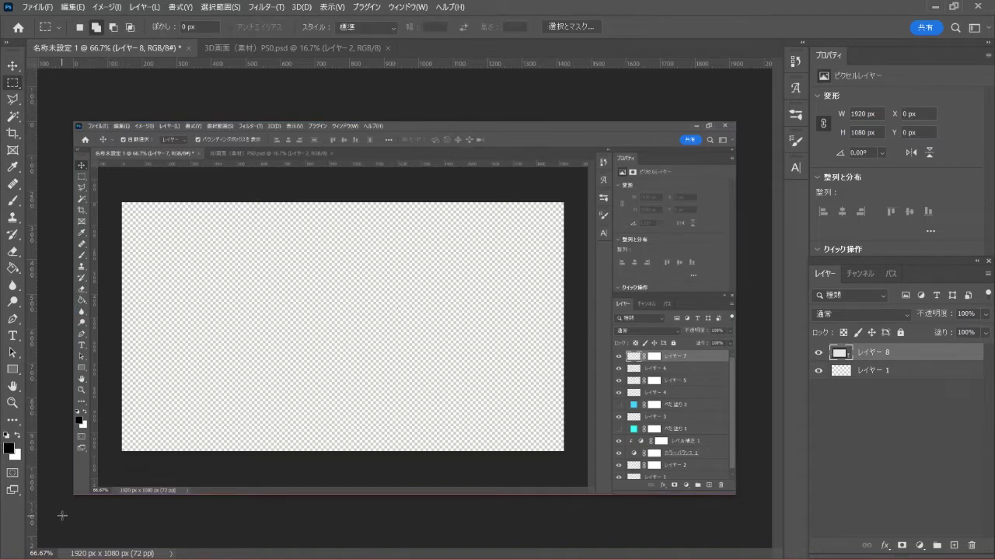
mouse_move(63, 514)
mouse_down()
mouse_move(724, 509)
mouse_move(742, 490)
mouse_up()
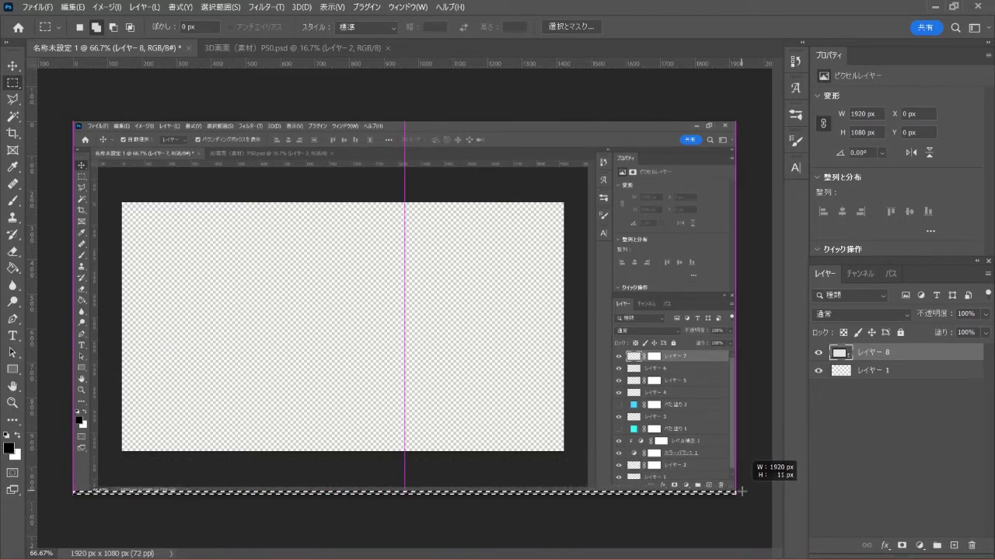
drag(742, 491, 743, 493)
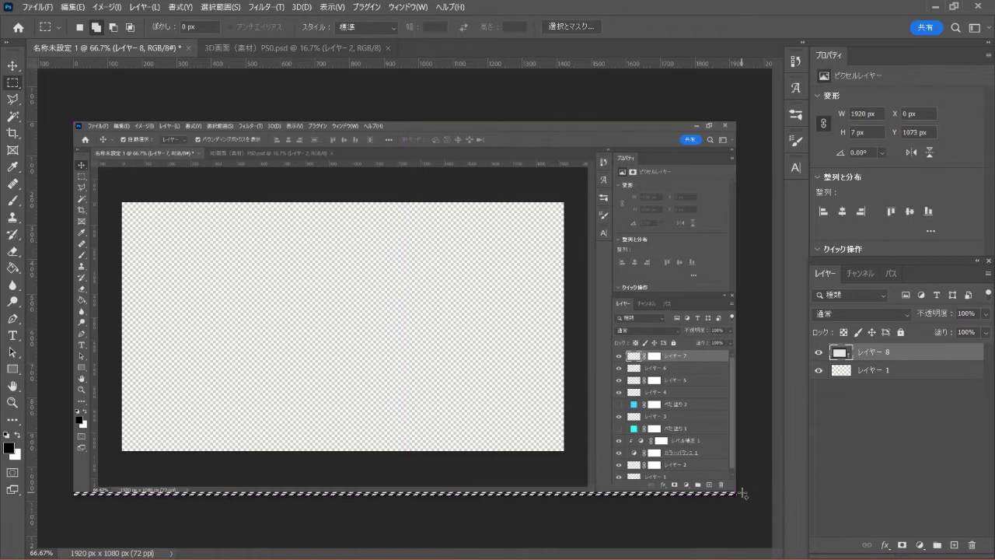
key(Delete)
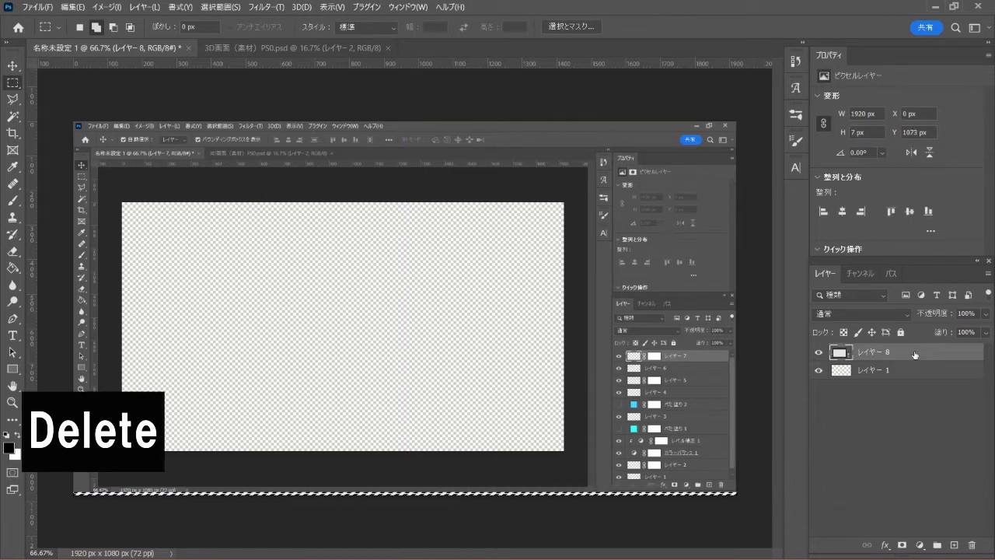
key(ctrl+d)
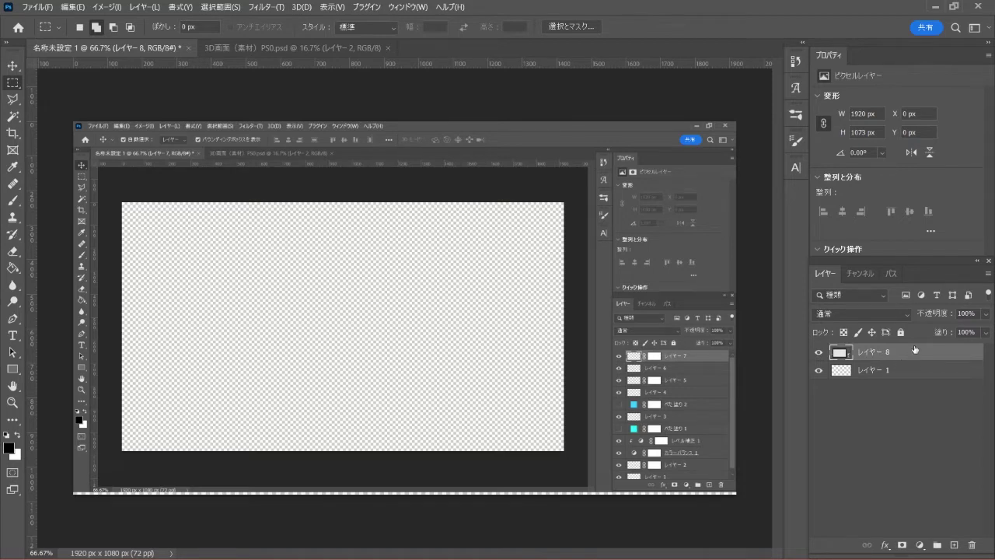
- Draw a rectangular selection around the screenshot's inner workspace area
right_click(13, 85)
click(90, 84)
mouse_move(99, 169)
mouse_down()
mouse_move(213, 307)
mouse_move(278, 359)
mouse_move(533, 407)
mouse_move(563, 427)
mouse_move(587, 485)
mouse_up()
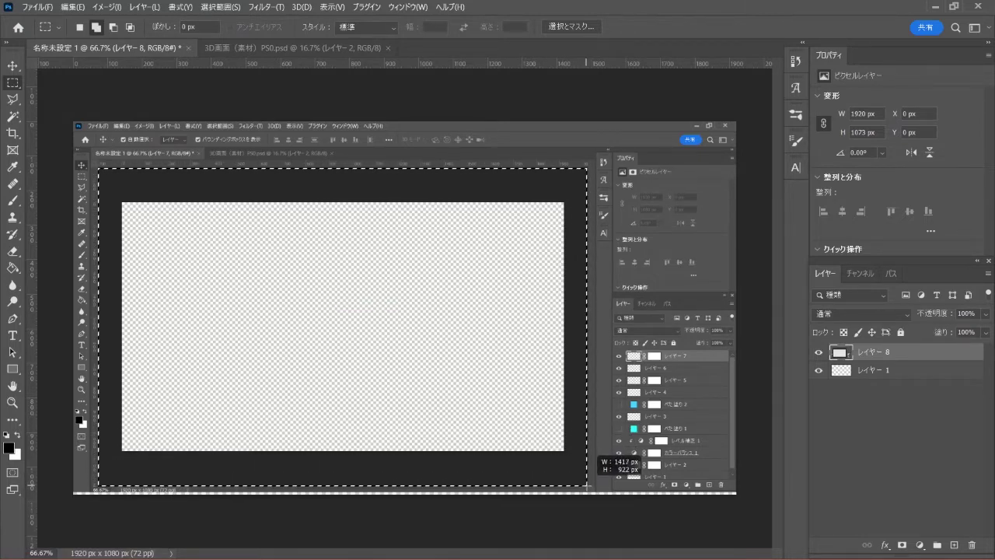
drag(588, 485, 588, 487)
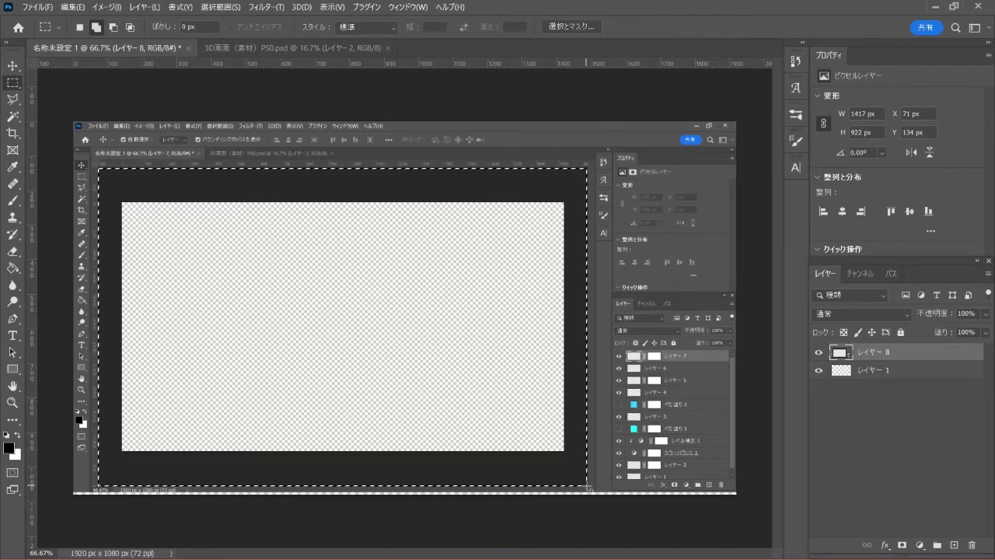
- Transform the selection to fit the workspace exactly, then erase it to transparency and deselect
right_click(479, 185)
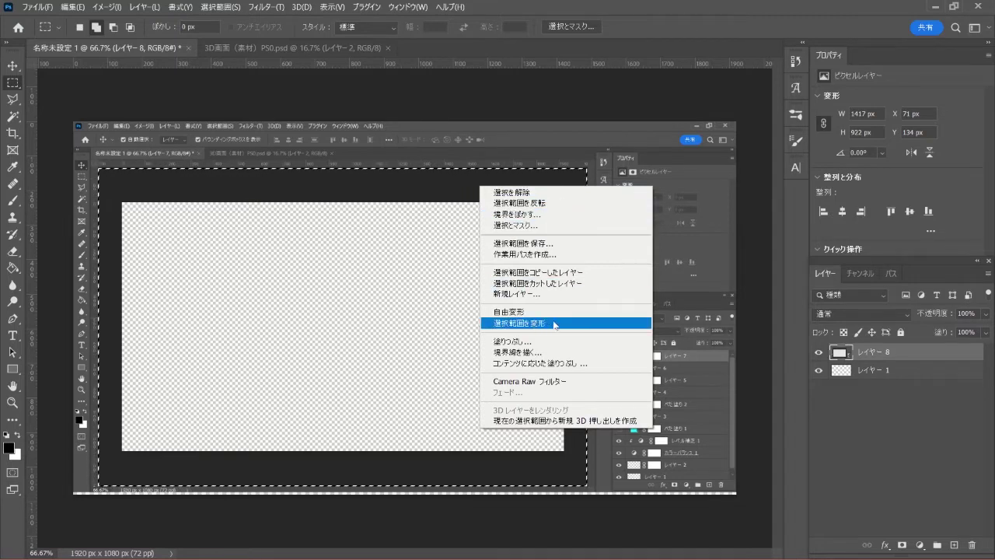
click(574, 325)
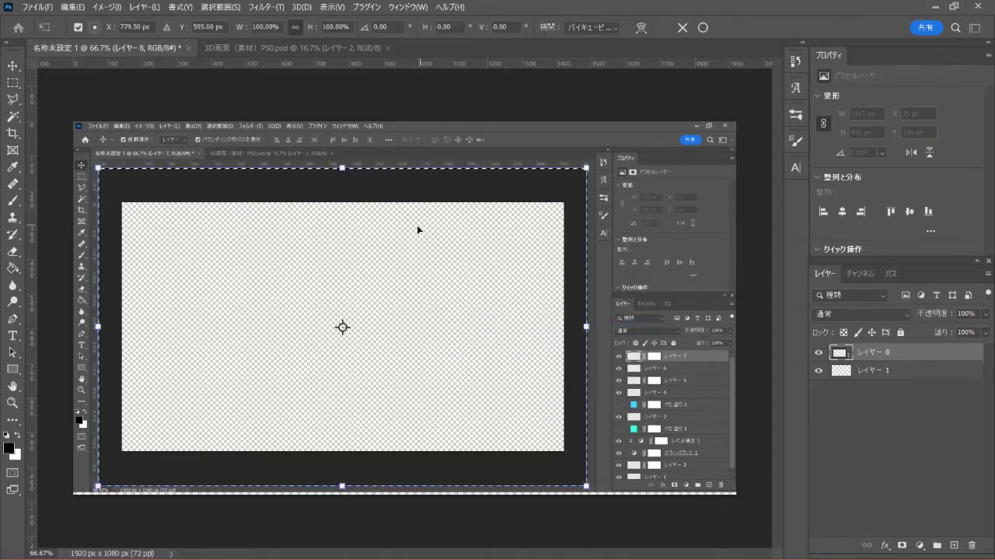
mouse_move(343, 169)
shift+mouse_down()
mouse_move(344, 186)
mouse_move(345, 169)
shift+mouse_up()
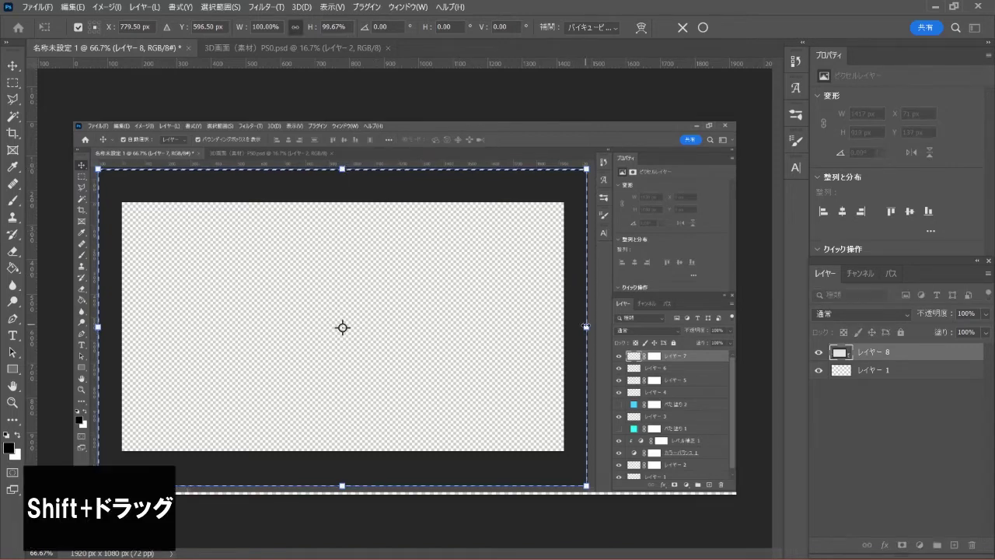
mouse_move(586, 327)
mouse_down()
mouse_move(609, 326)
mouse_move(587, 327)
mouse_up()
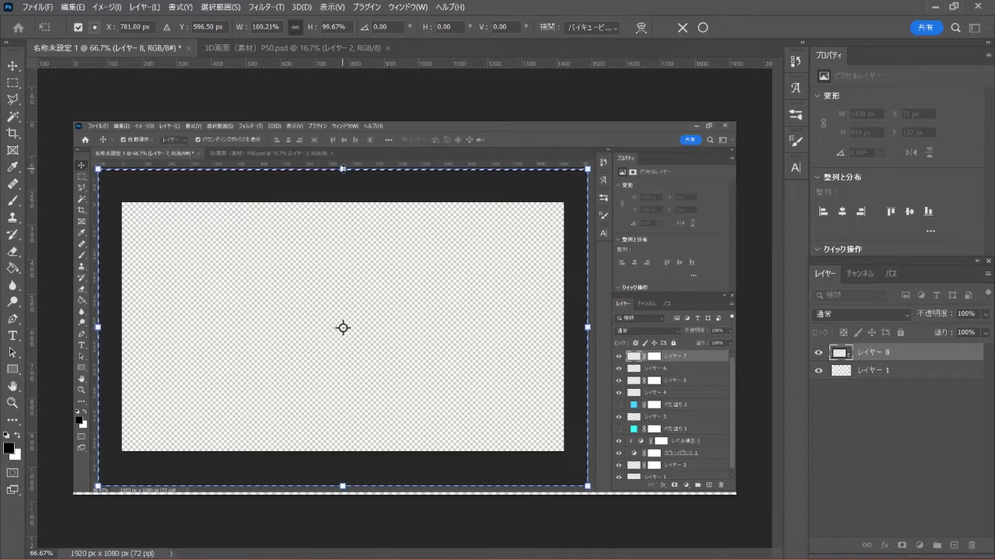
drag(343, 168, 343, 166)
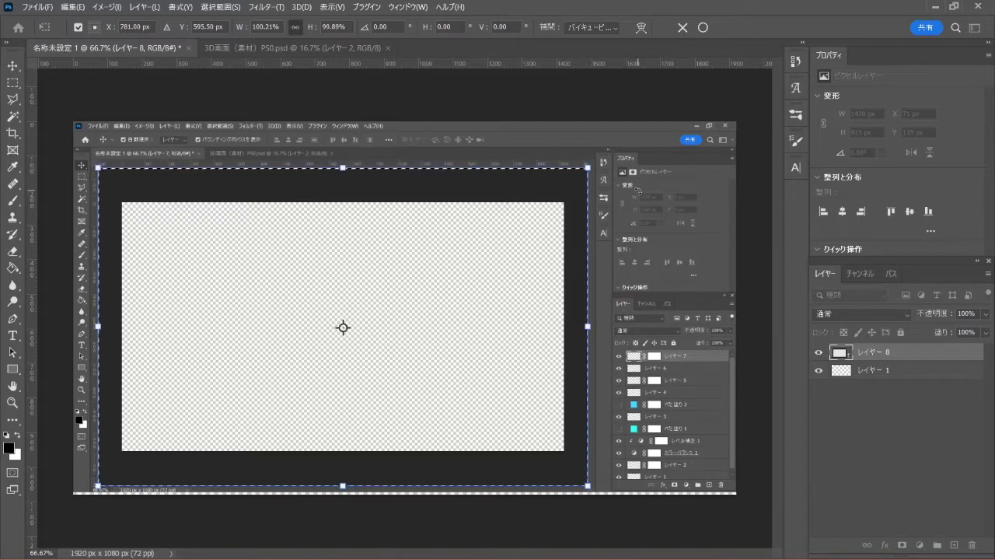
click(702, 28)
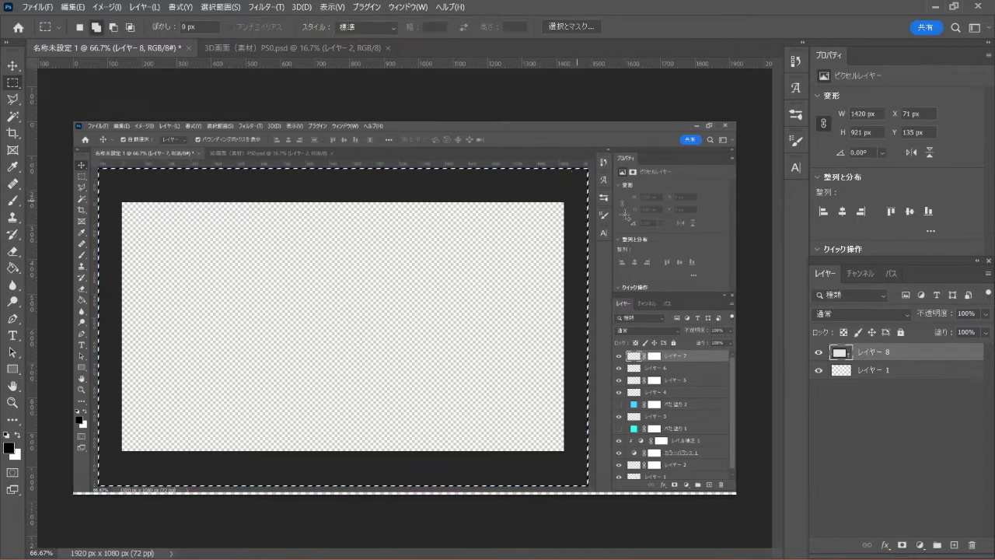
key(Delete)
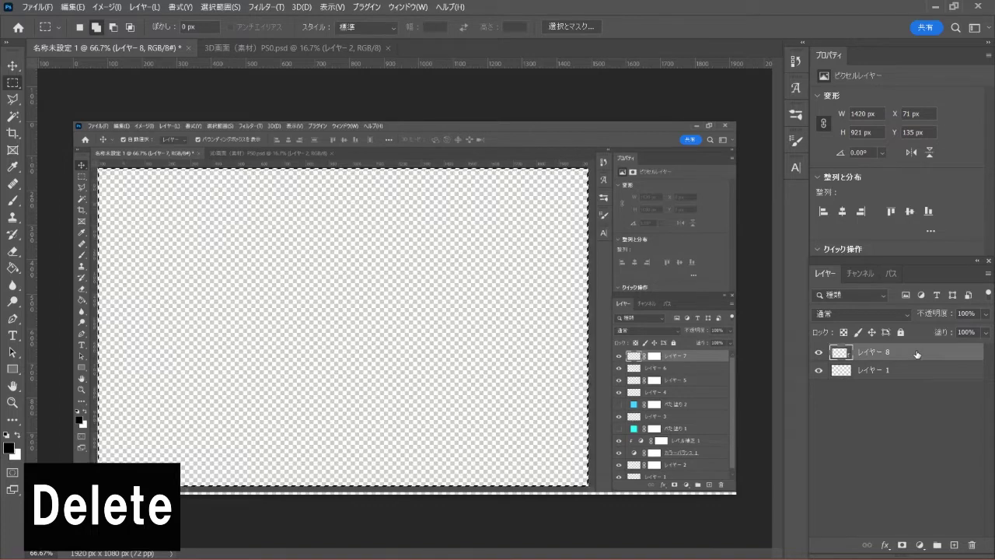
key(ctrl+d)
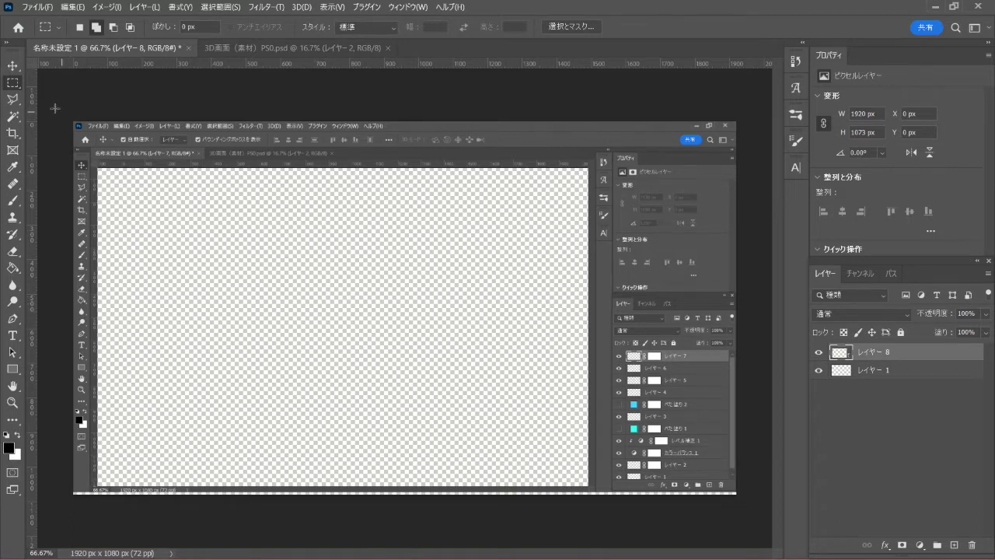
- Cut the screenshot's toolbar and workspace region onto a new layer, レイヤー 9
right_click(16, 82)
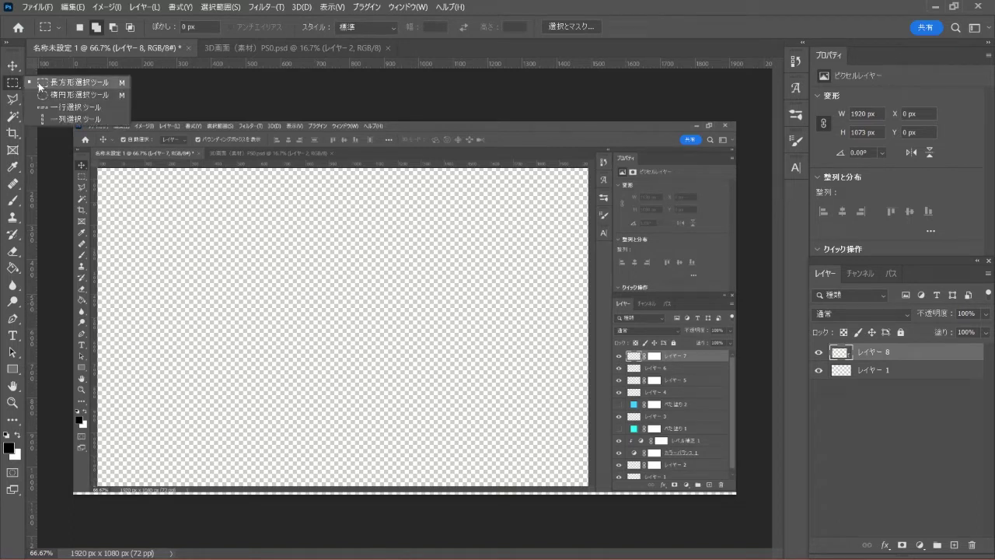
click(93, 85)
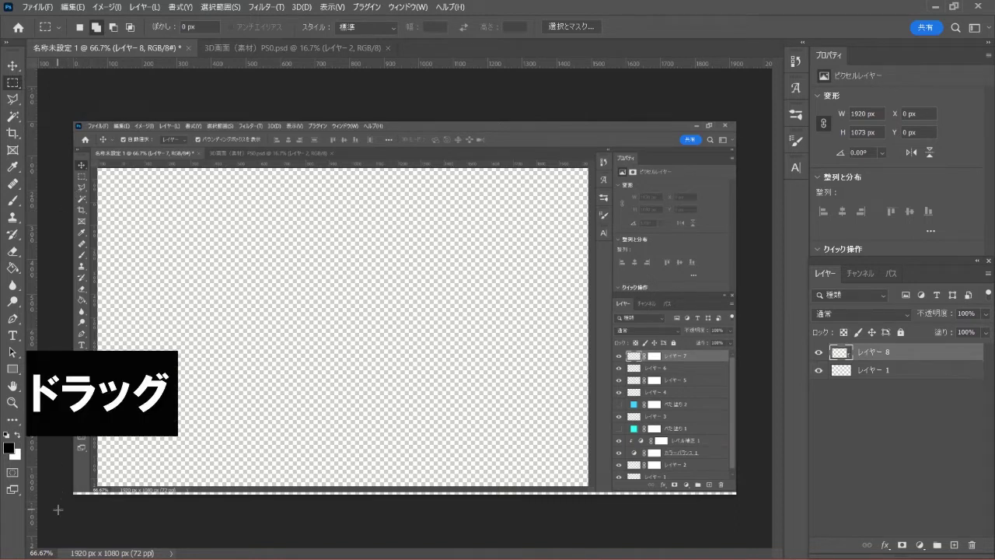
mouse_move(57, 509)
mouse_down()
mouse_move(532, 470)
mouse_move(582, 380)
mouse_move(573, 254)
mouse_move(595, 147)
mouse_up()
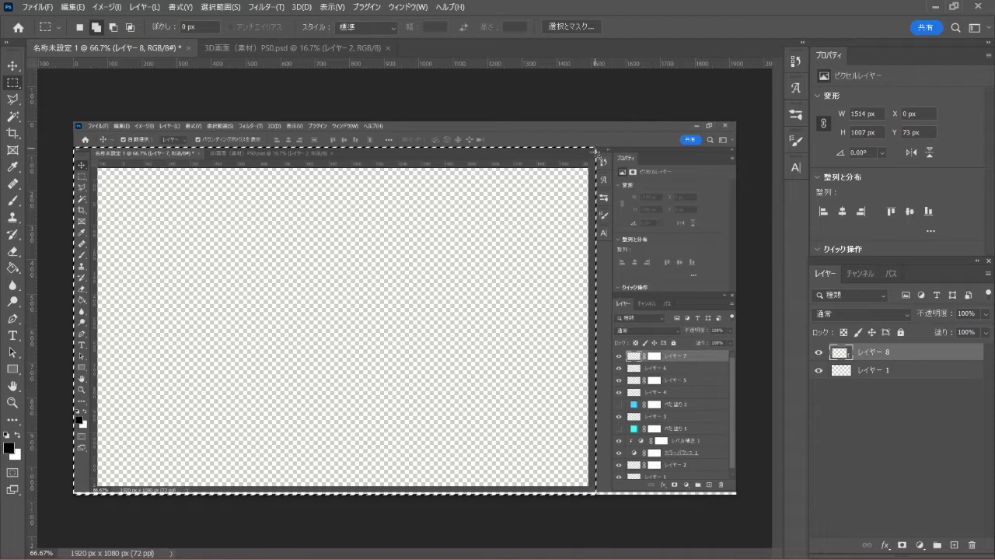
right_click(548, 159)
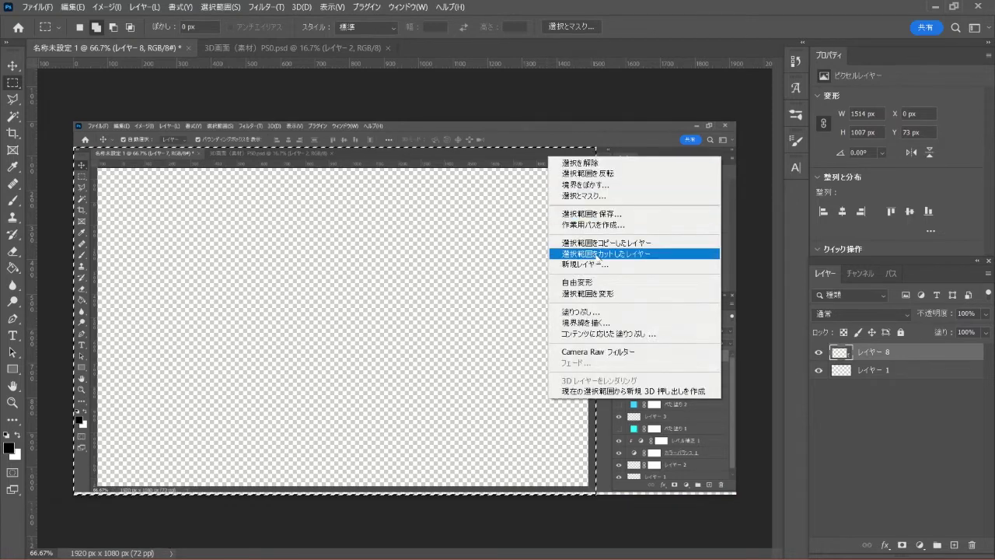
click(661, 252)
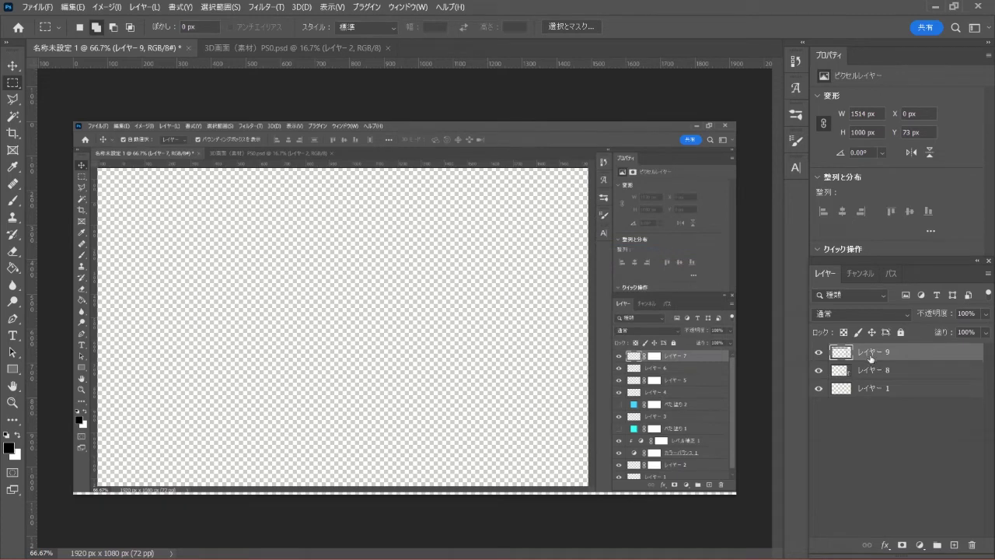
- Hide レイヤー 9 and show レイヤー 8, making レイヤー 8 the active layer
click(819, 352)
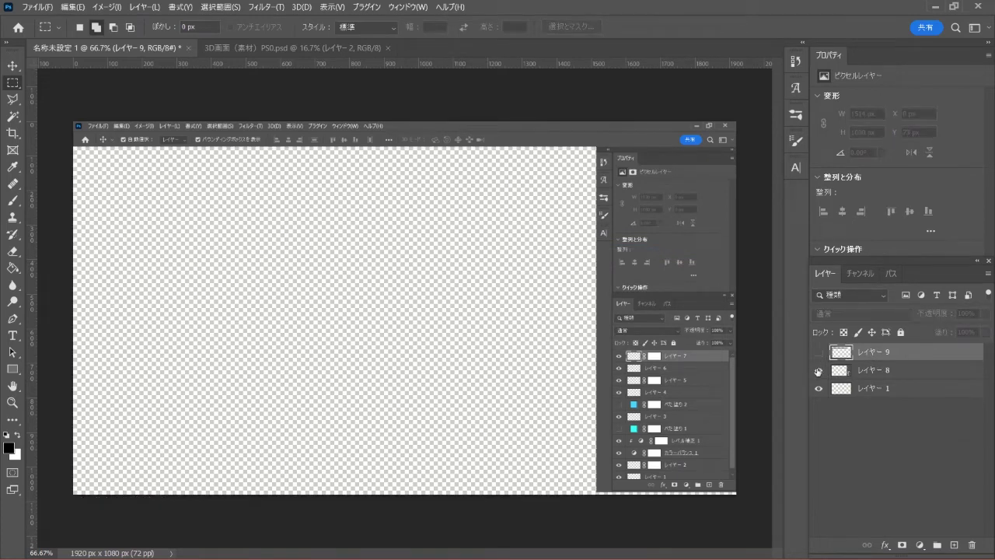
click(818, 371)
click(818, 370)
click(818, 371)
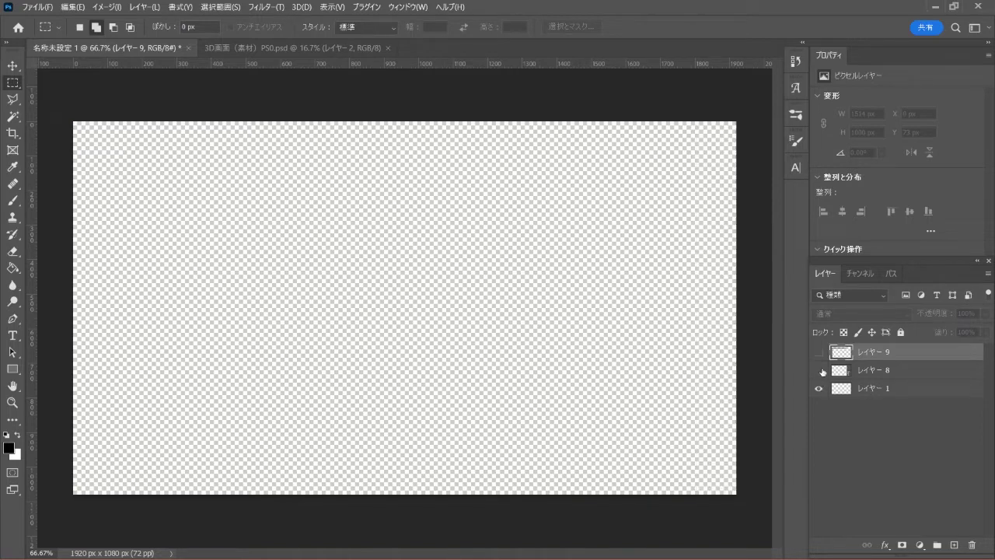
click(818, 353)
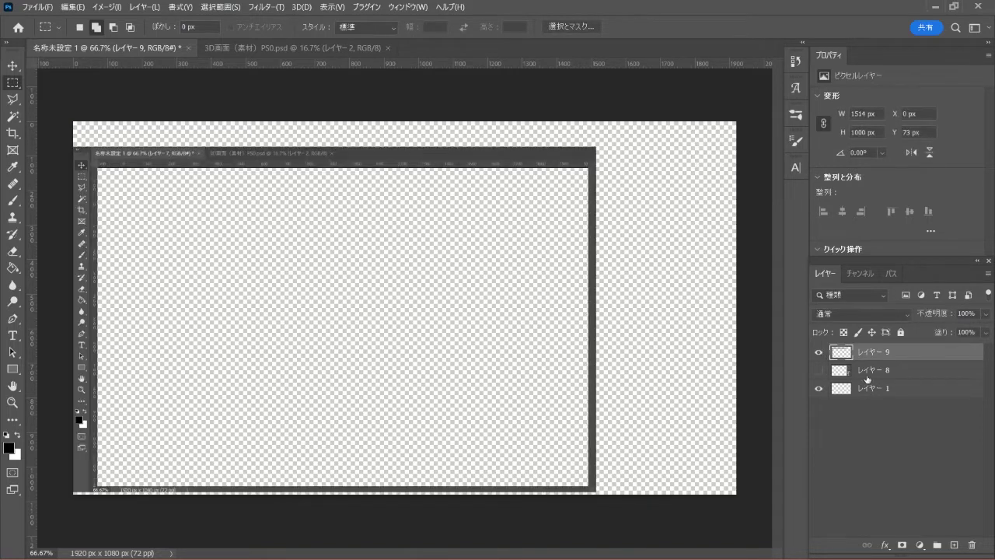
click(818, 353)
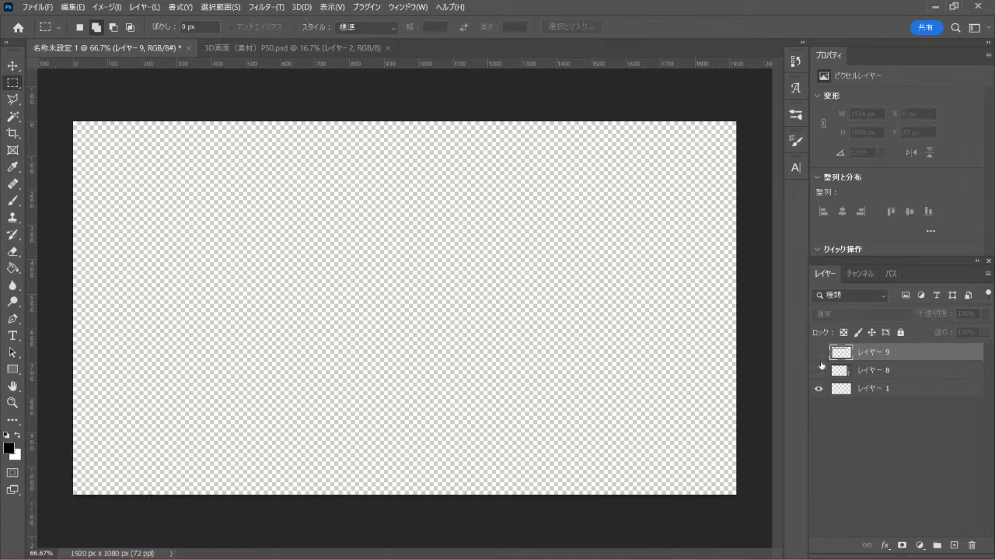
click(818, 371)
click(876, 372)
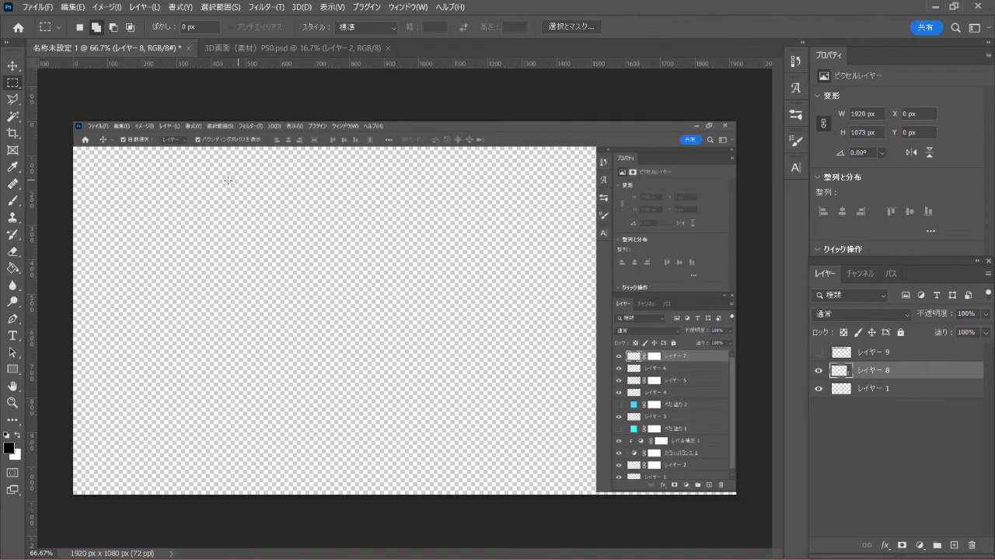
- Select everything below the menu and options bars and cut it to レイヤー 10 via Layer via Cut
right_click(11, 83)
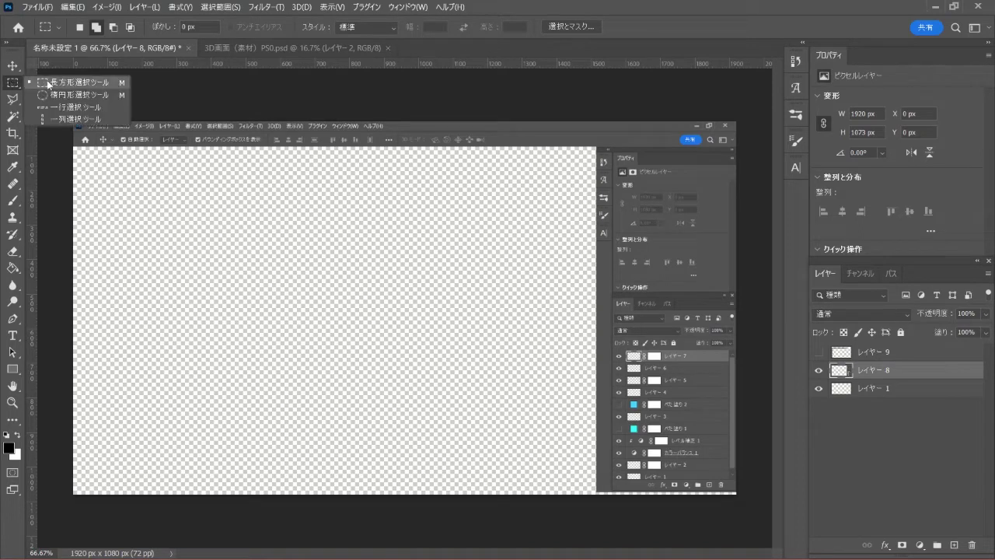
click(88, 87)
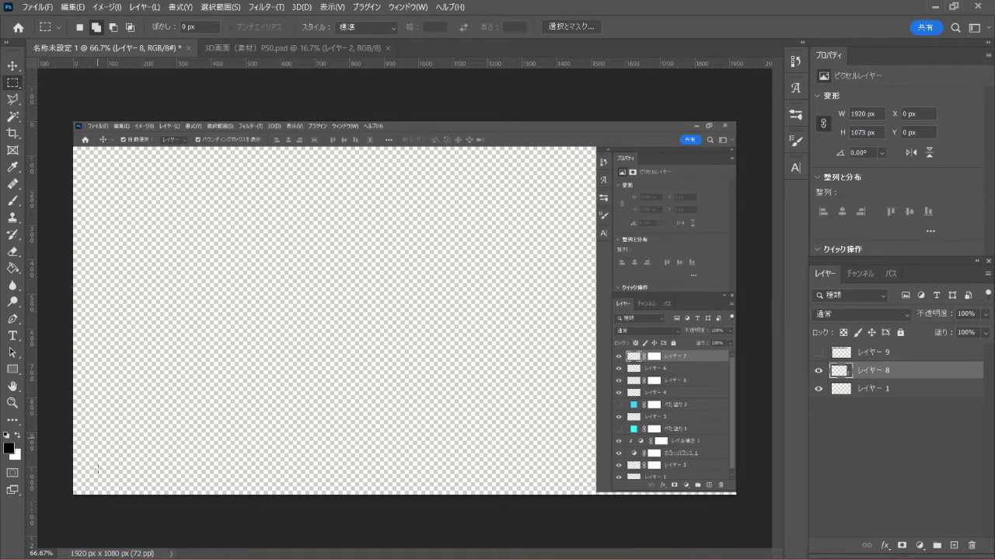
mouse_move(61, 512)
mouse_down()
mouse_move(374, 515)
mouse_move(717, 499)
mouse_move(739, 428)
mouse_move(743, 356)
mouse_move(736, 148)
mouse_up()
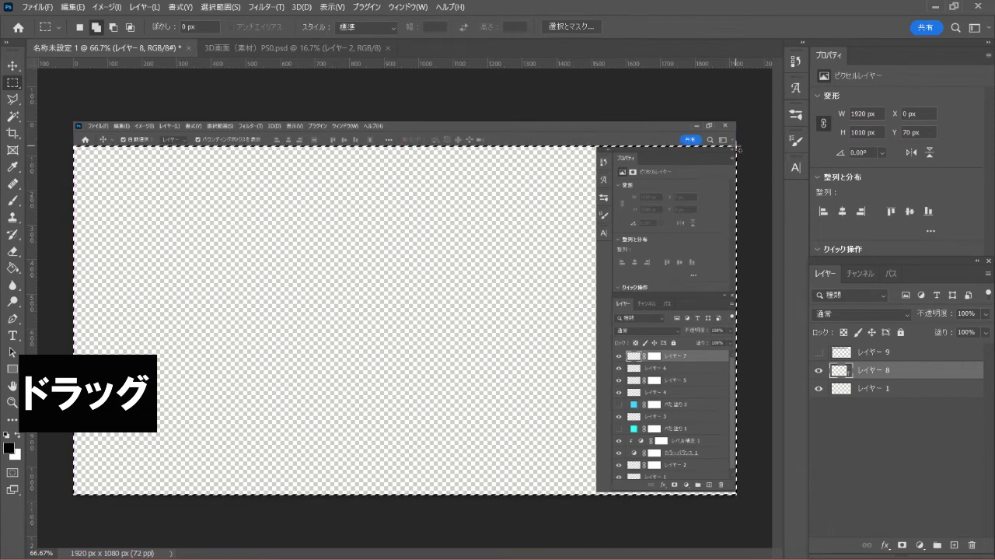
right_click(691, 159)
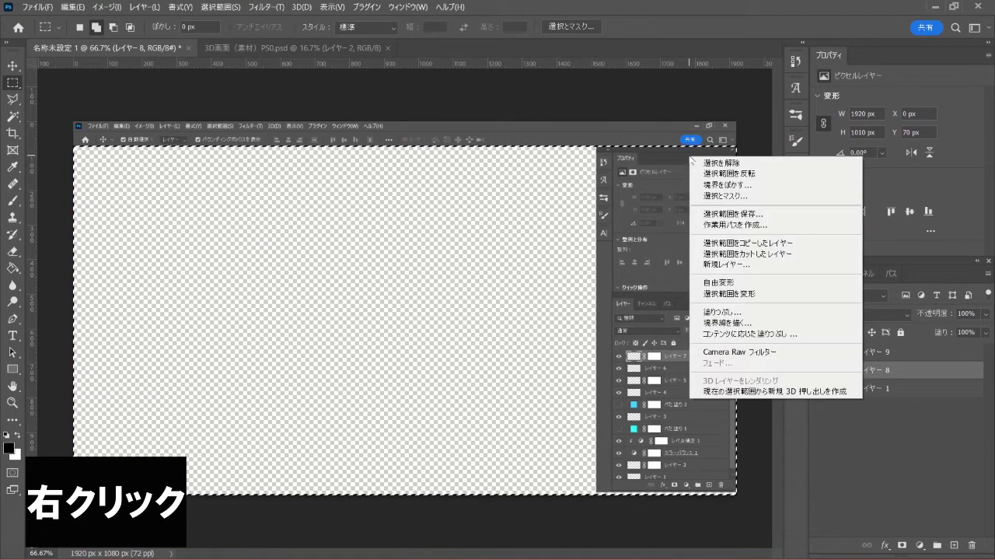
click(801, 252)
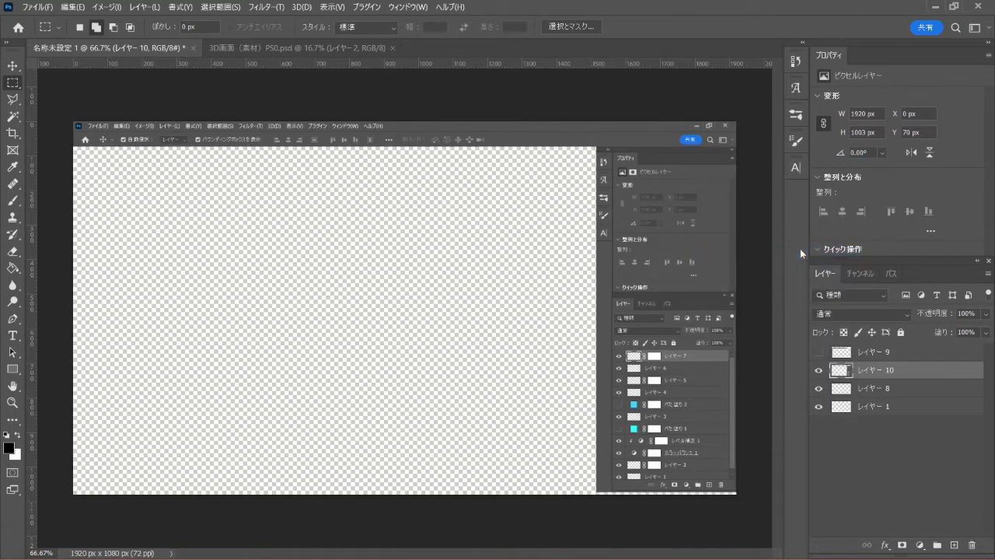
- Compare the layers, leaving レイヤー 10 visible and レイヤー 8 hidden
click(820, 370)
click(817, 388)
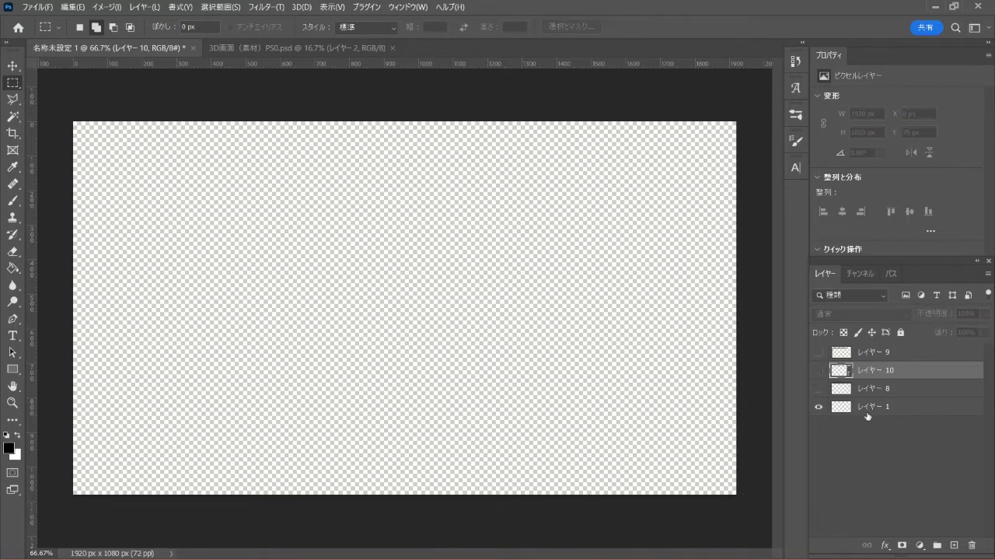
click(819, 388)
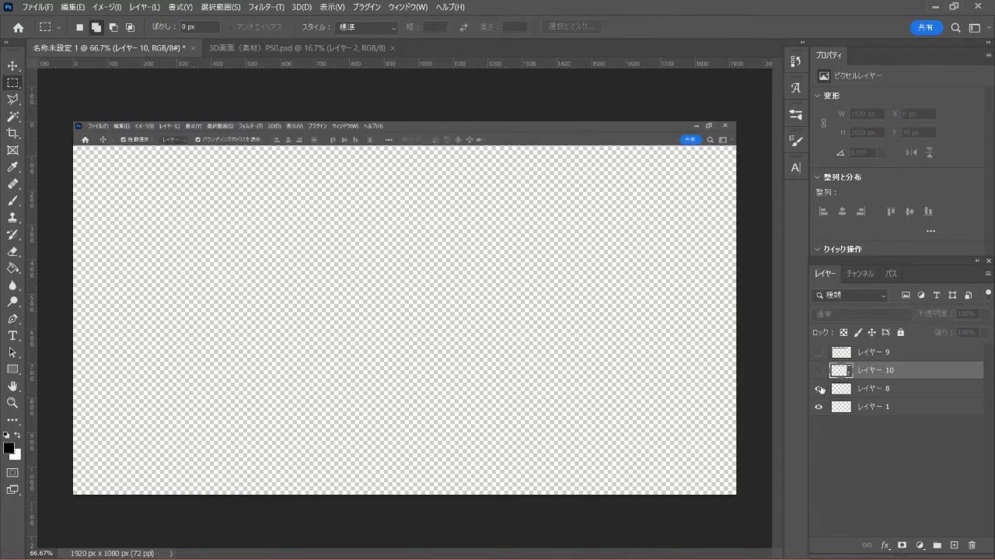
click(819, 388)
click(819, 370)
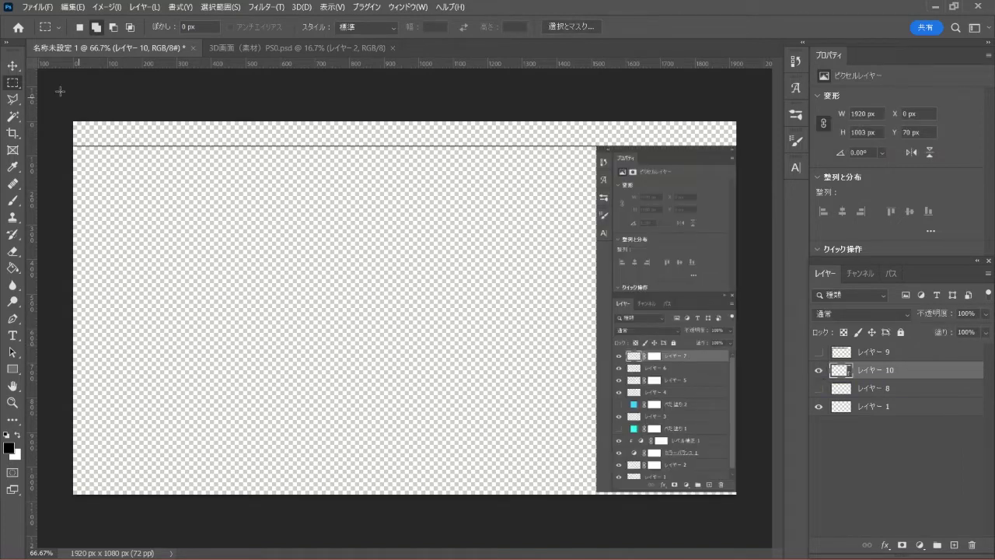
- Select and delete the thin grey strip across the top of レイヤー 10, leaving the 406 × 1003 px panel column
right_click(15, 84)
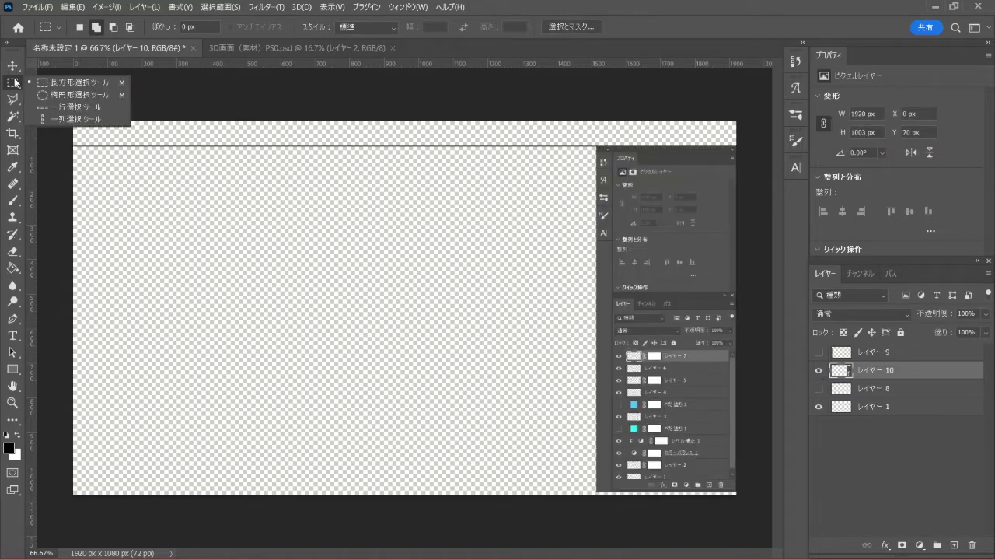
click(96, 82)
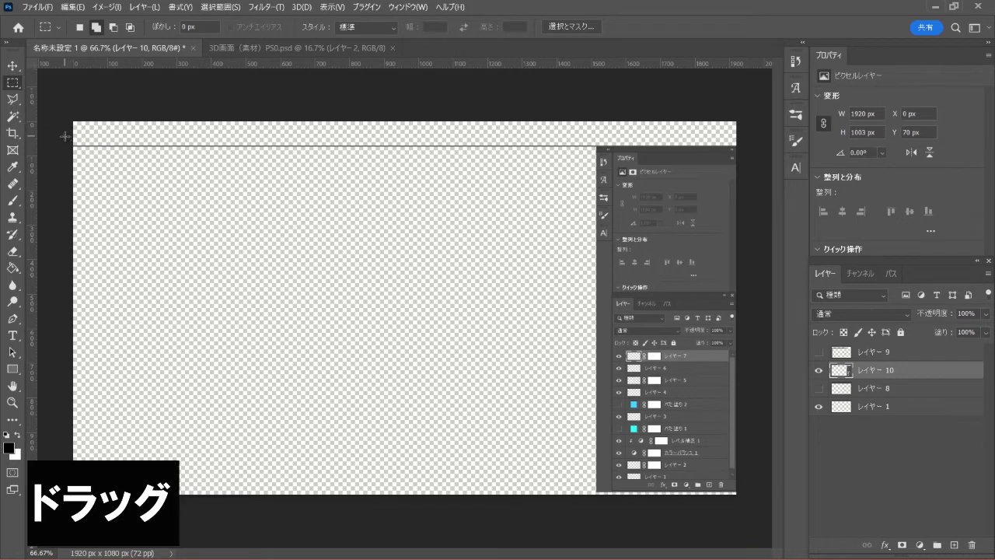
drag(70, 136, 552, 168)
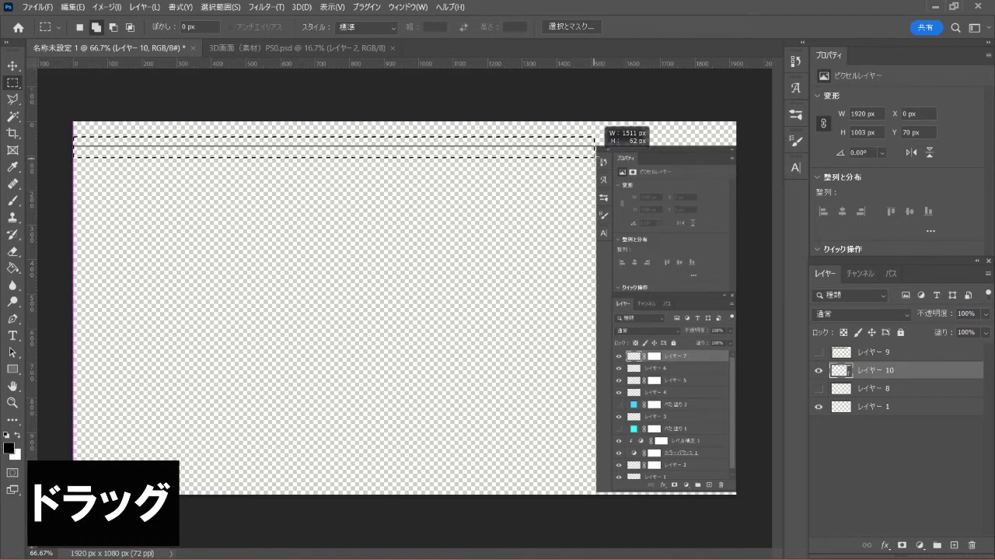
drag(588, 166, 596, 156)
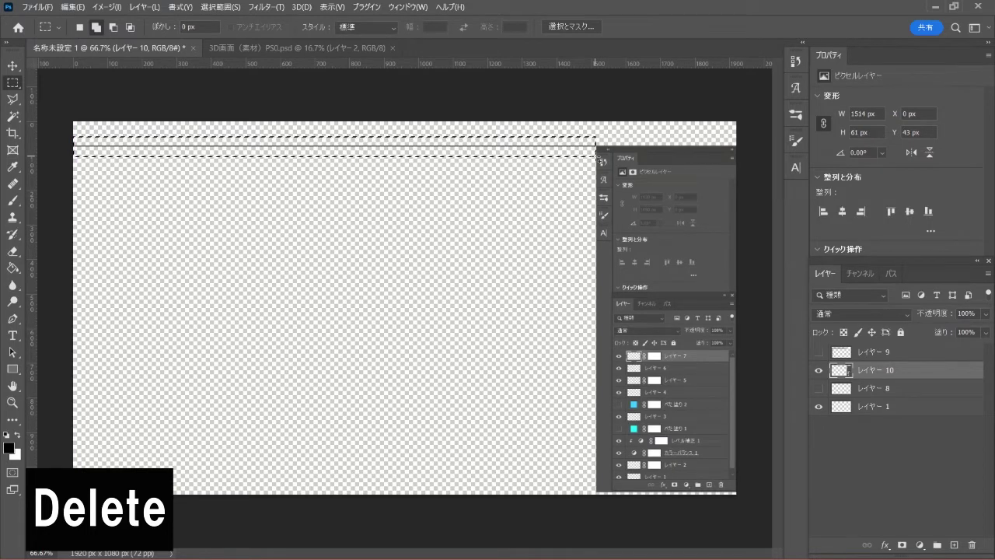
key(Delete)
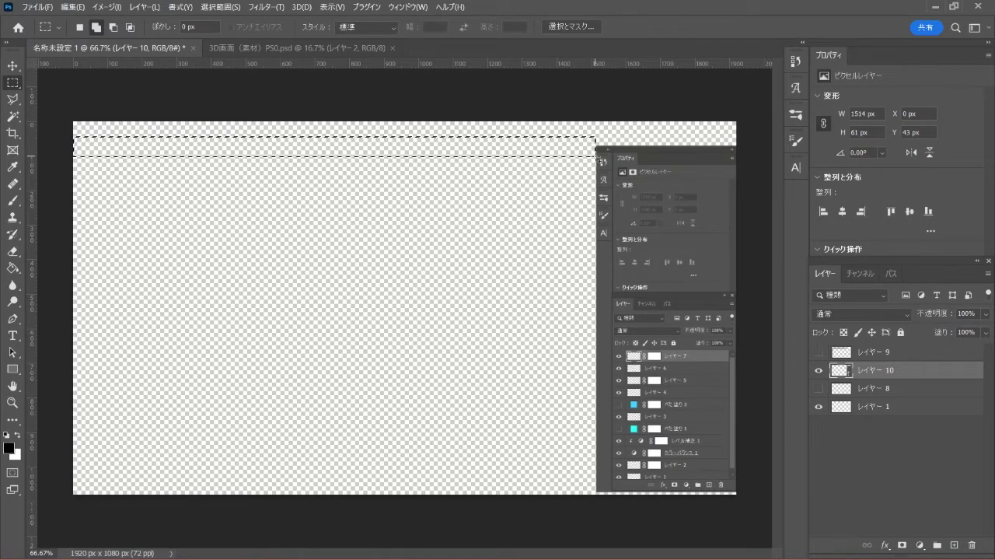
key(ctrl+d)
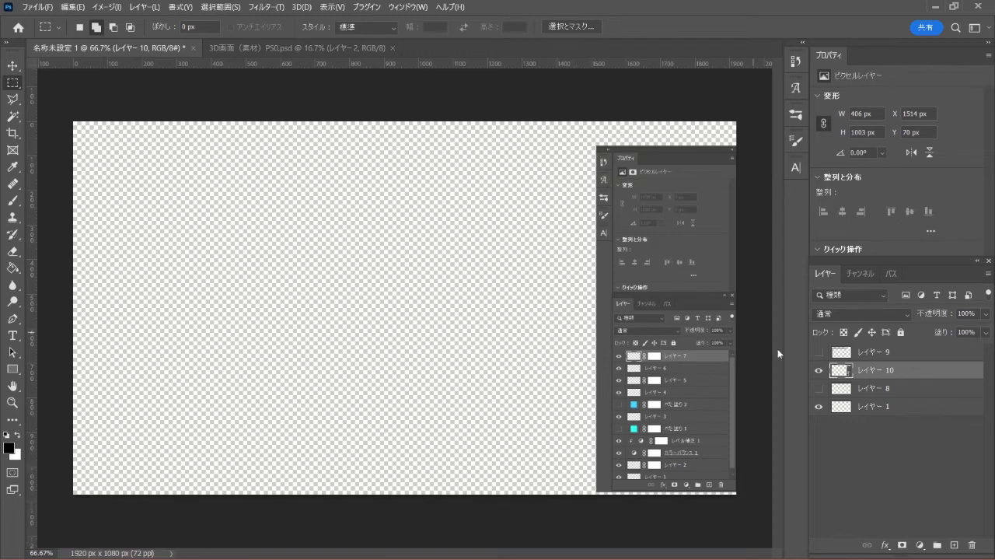
- Show only レイヤー 9's canvas-window image, hiding レイヤー 10 and レイヤー 8, and make it active
click(818, 372)
click(819, 353)
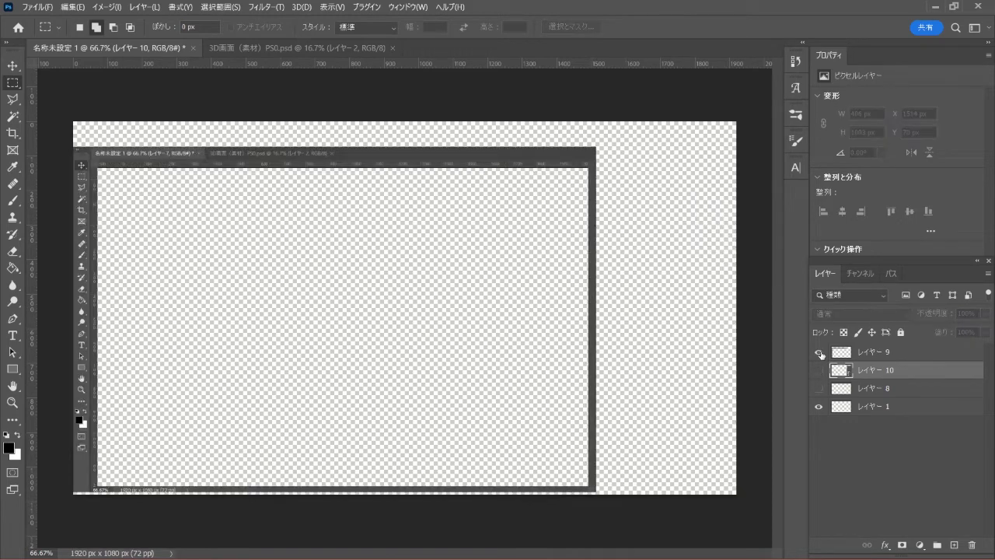
click(818, 352)
click(819, 371)
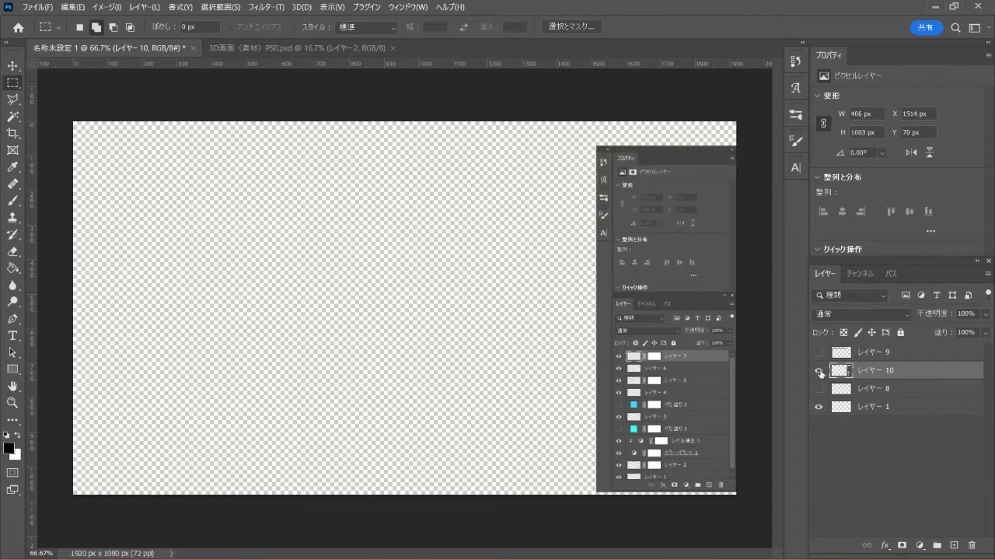
click(820, 372)
click(819, 388)
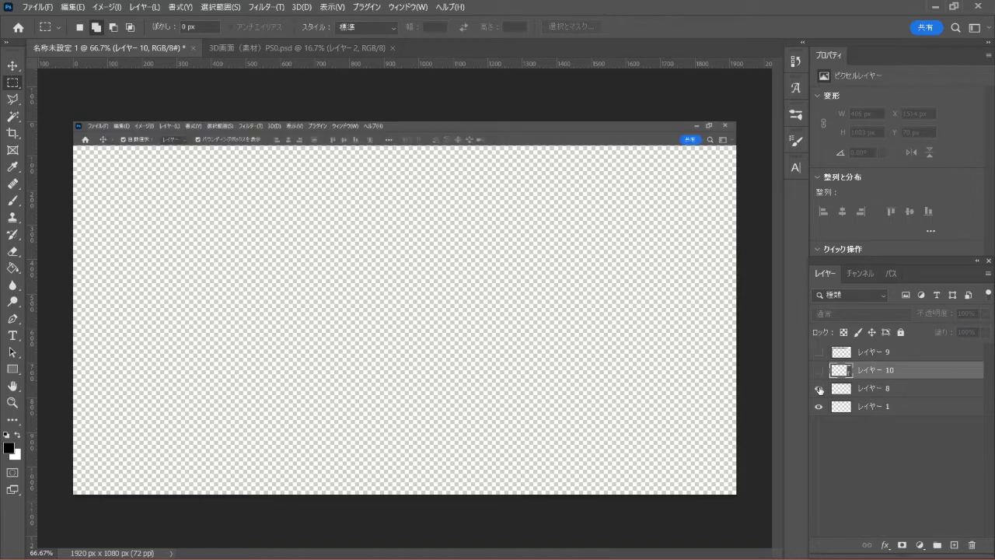
click(820, 389)
click(818, 353)
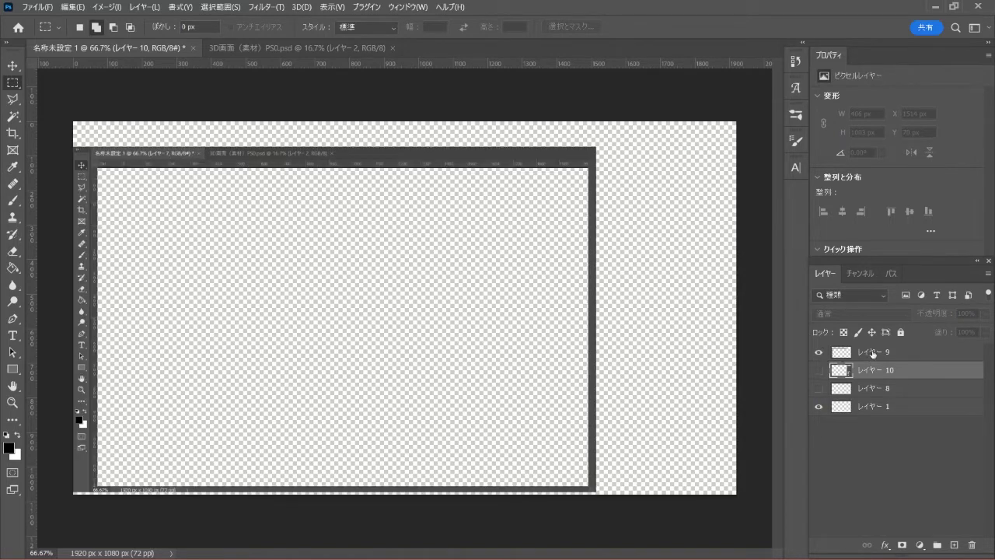
click(877, 352)
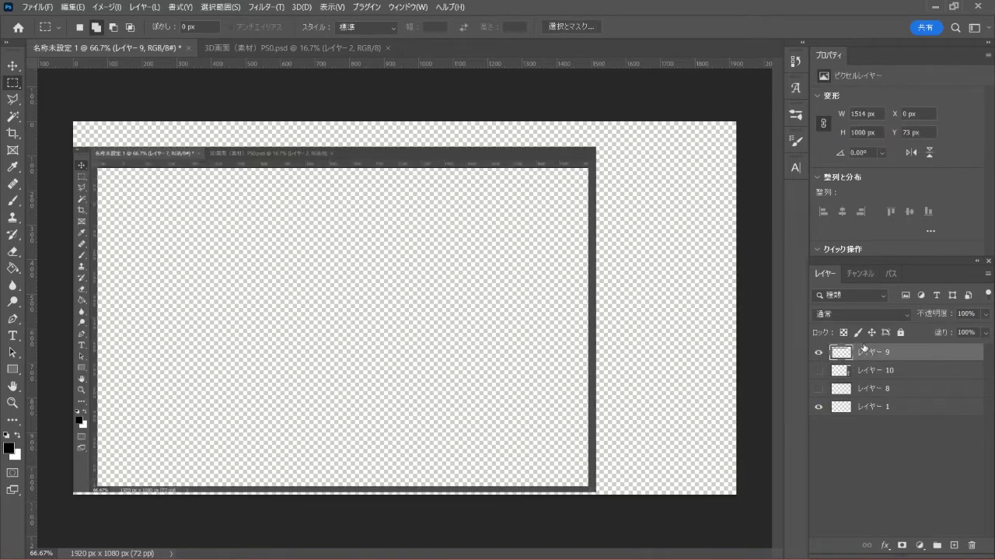
- Move レイヤー 9's capture right and up to X 167 px, Y 40 px
click(13, 65)
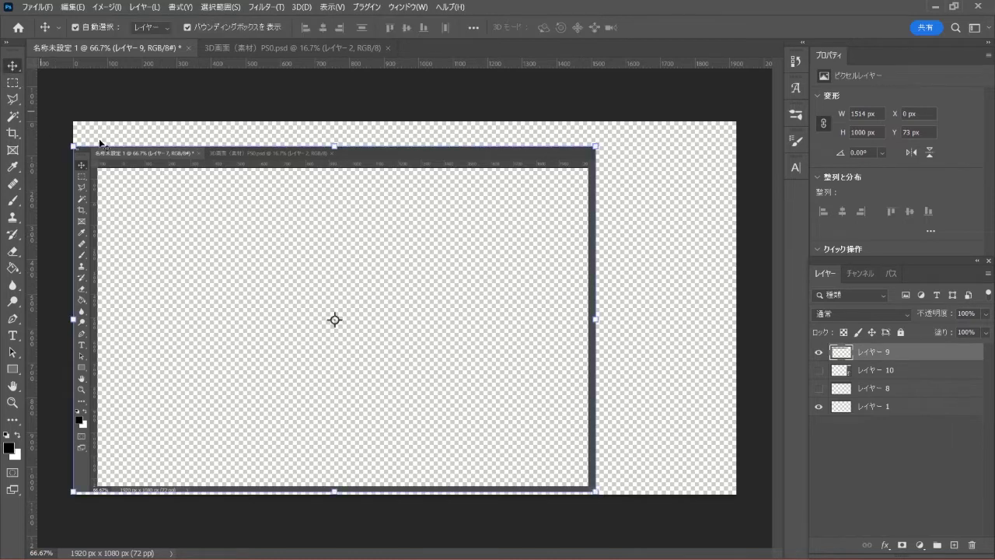
drag(372, 163, 428, 148)
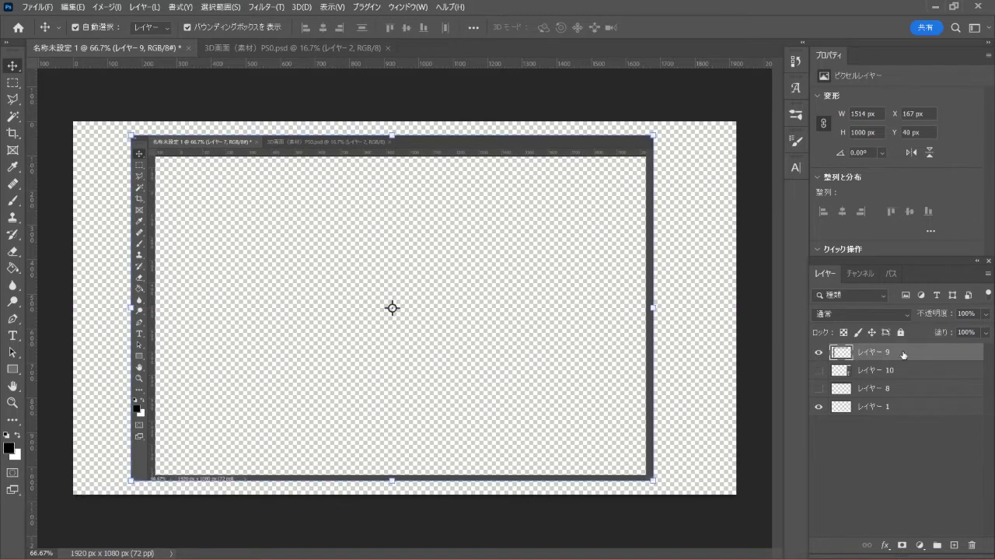
click(15, 135)
- Crop outward on all sides with unconstrained ratio, enlarging the canvas to 2555 × 1713 px
right_click(15, 135)
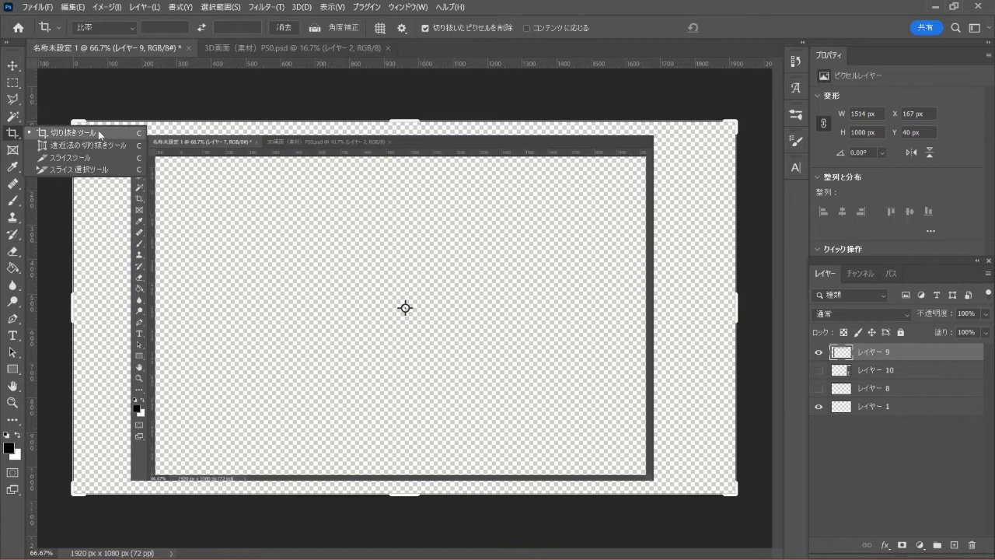
click(100, 135)
click(132, 31)
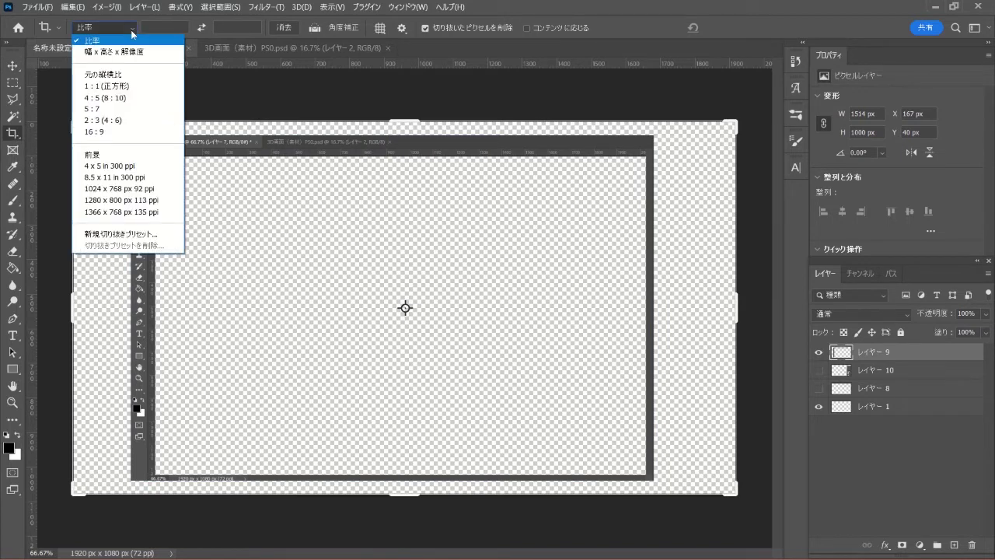
click(149, 42)
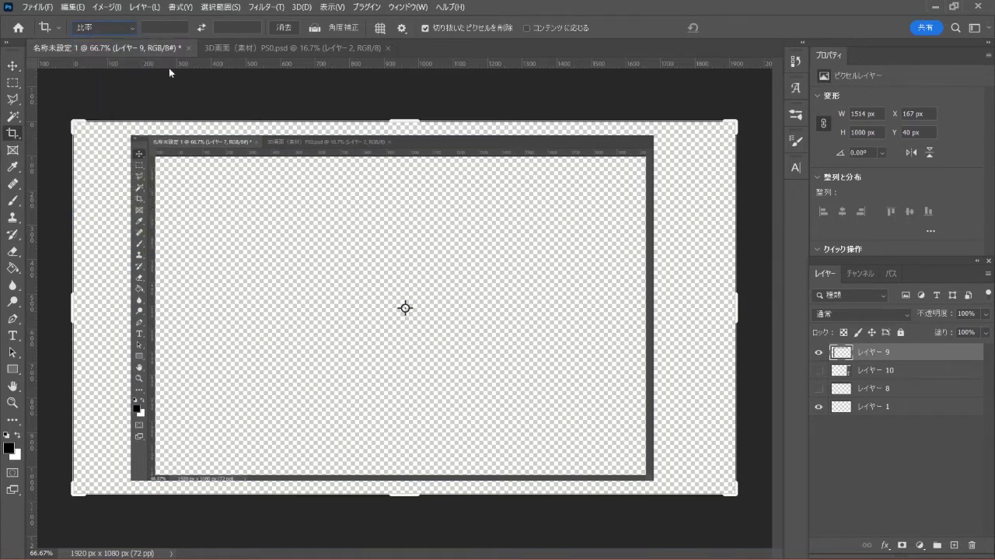
drag(403, 119, 405, 76)
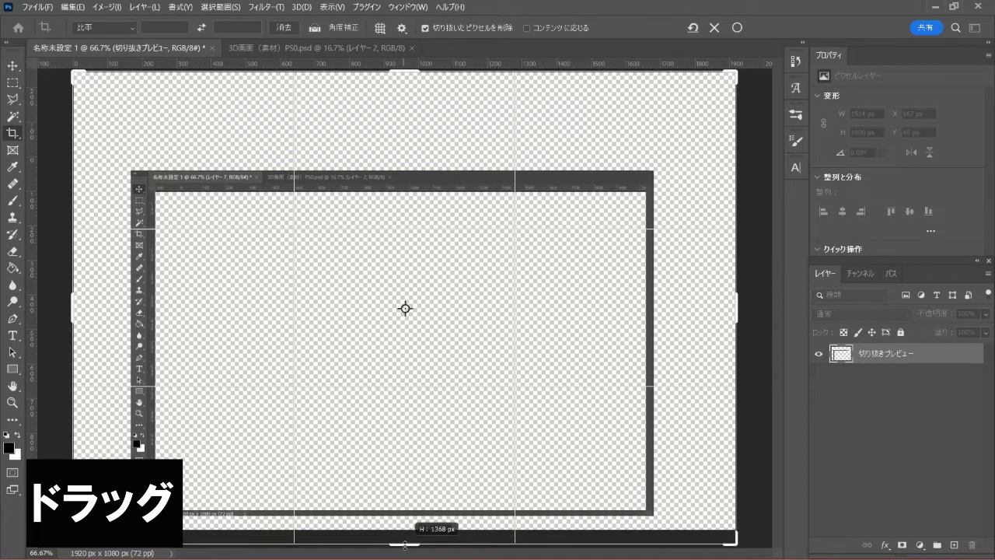
drag(403, 536, 413, 555)
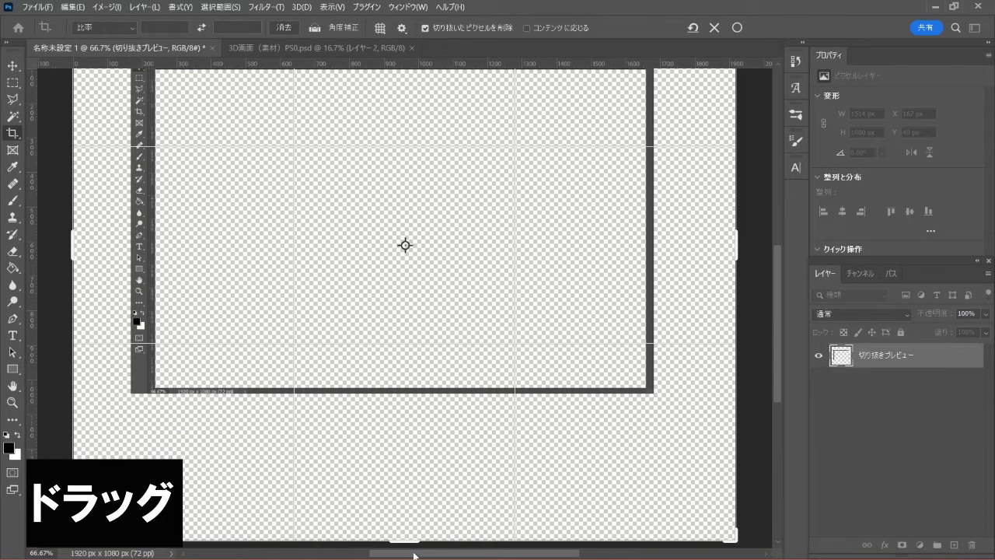
drag(736, 246, 761, 246)
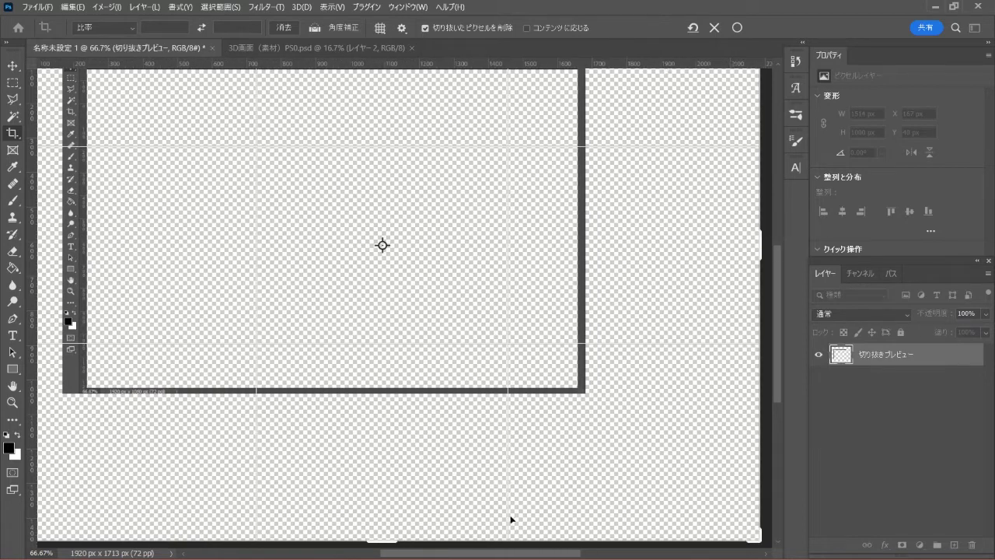
drag(38, 245, 136, 247)
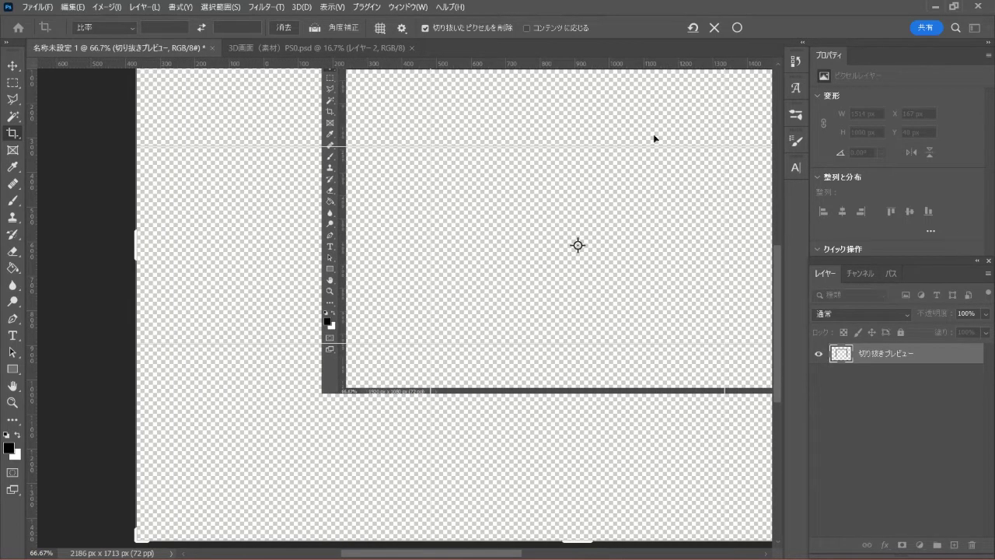
click(736, 28)
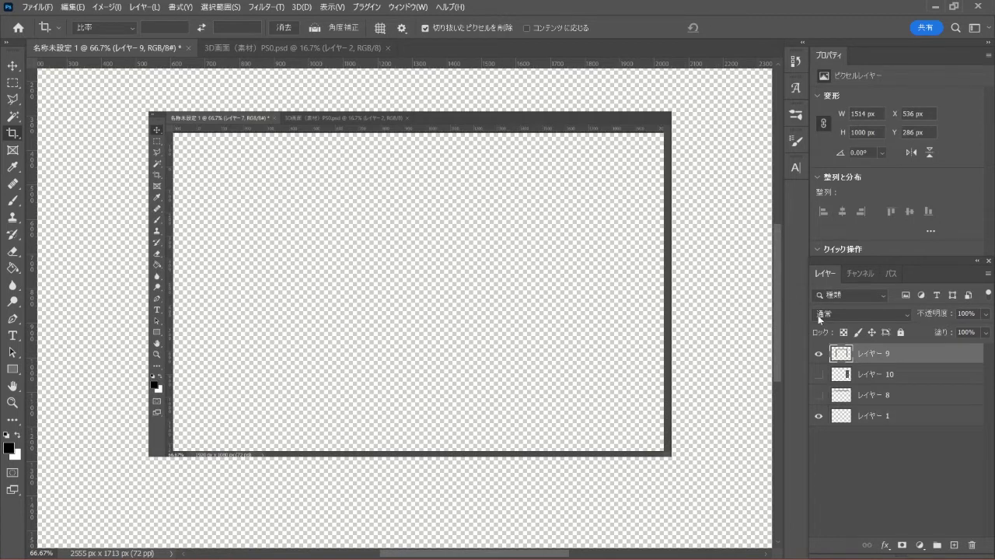
- Fit the canvas in view and drag レイヤー 9's capture left to X 155, Y 293 px
key(ctrl+0)
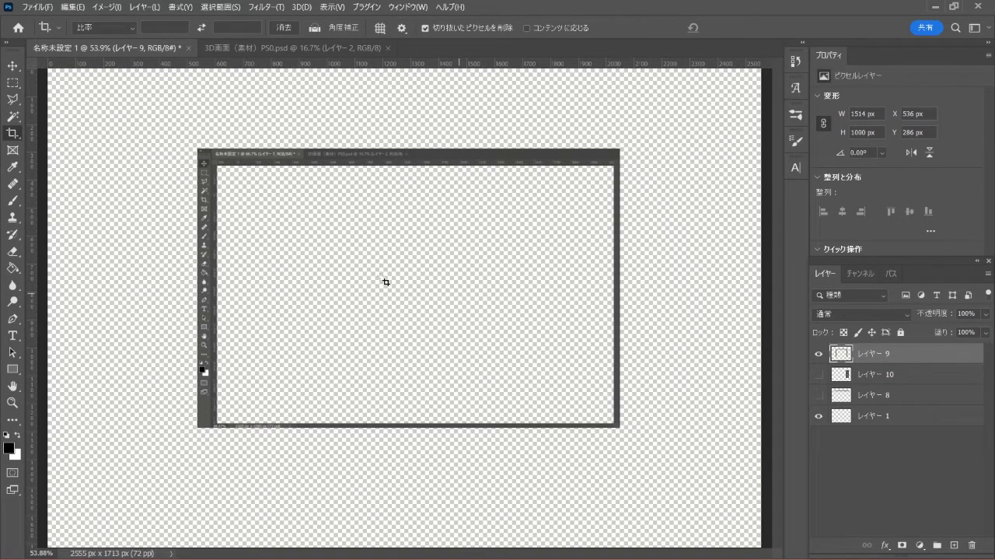
click(14, 67)
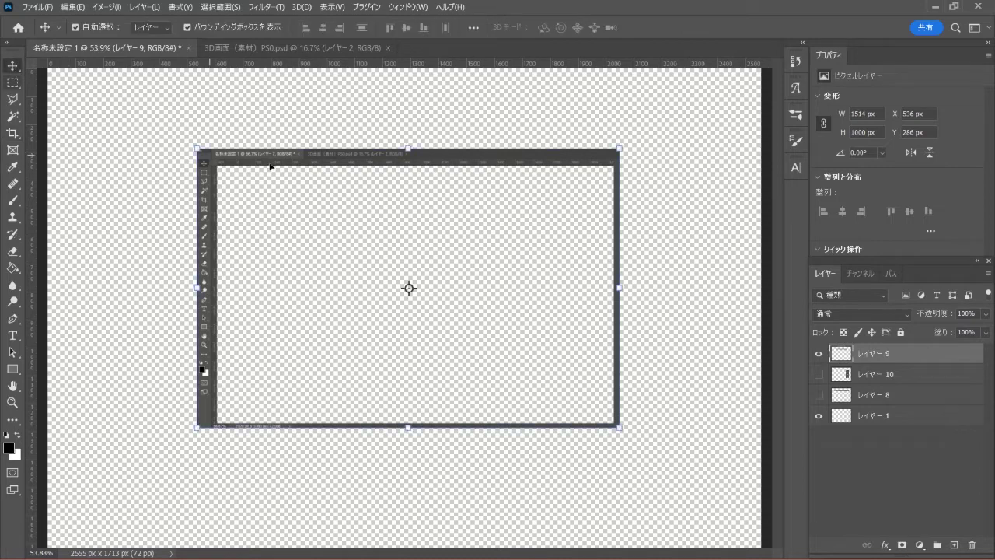
mouse_move(316, 161)
mouse_down()
mouse_move(321, 177)
mouse_move(272, 161)
mouse_up()
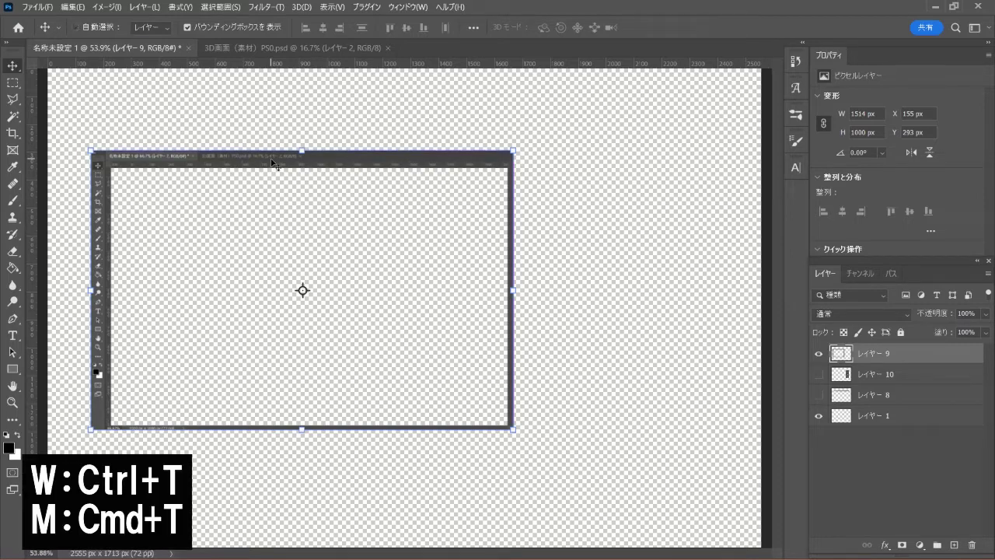
- Perspective-transform レイヤー 9, lowering its top-right corner and raising its top-left corner
key(ctrl+t)
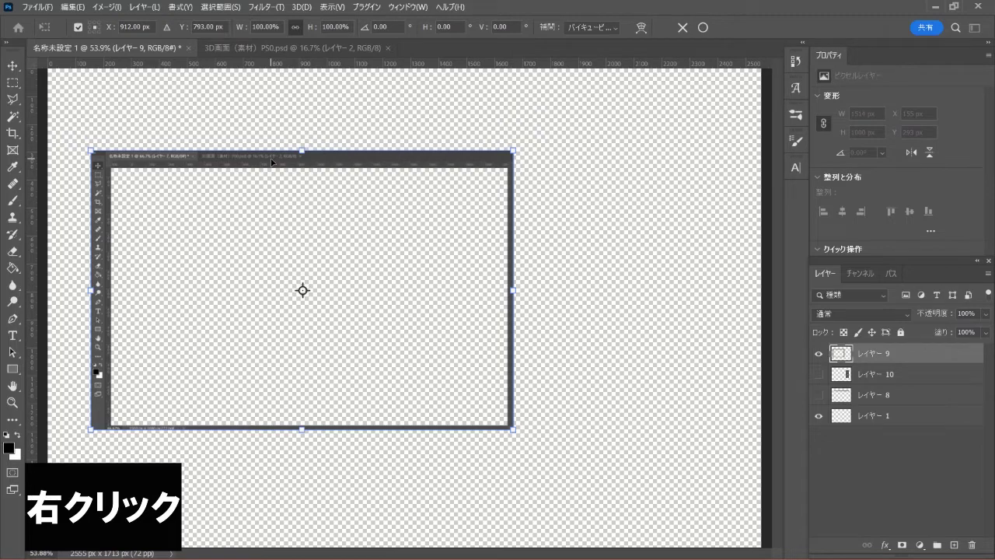
right_click(277, 163)
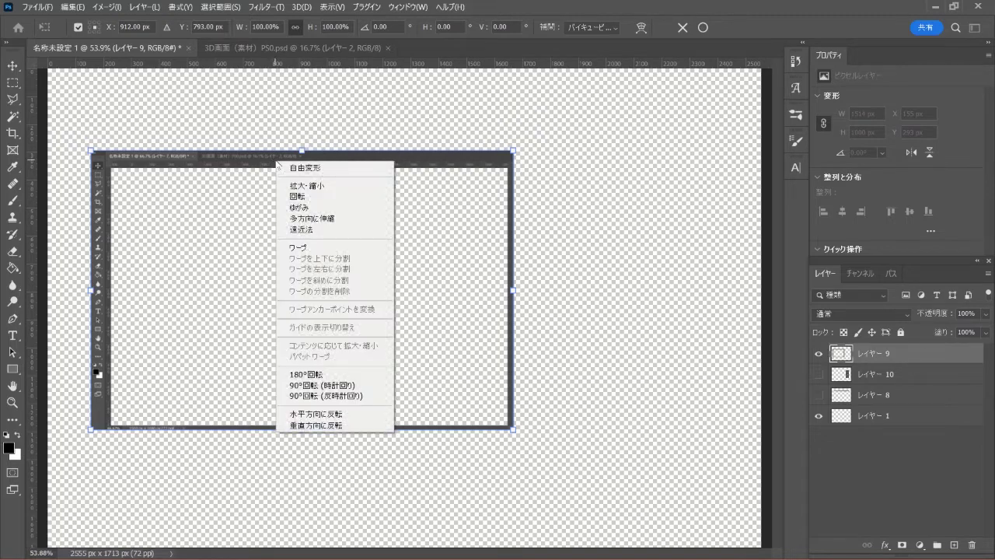
click(347, 230)
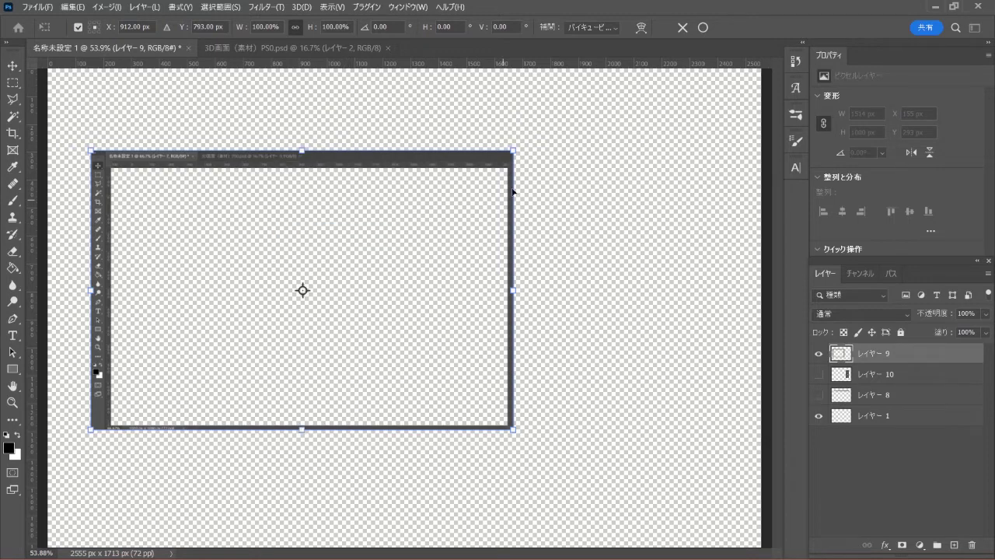
drag(513, 150, 512, 179)
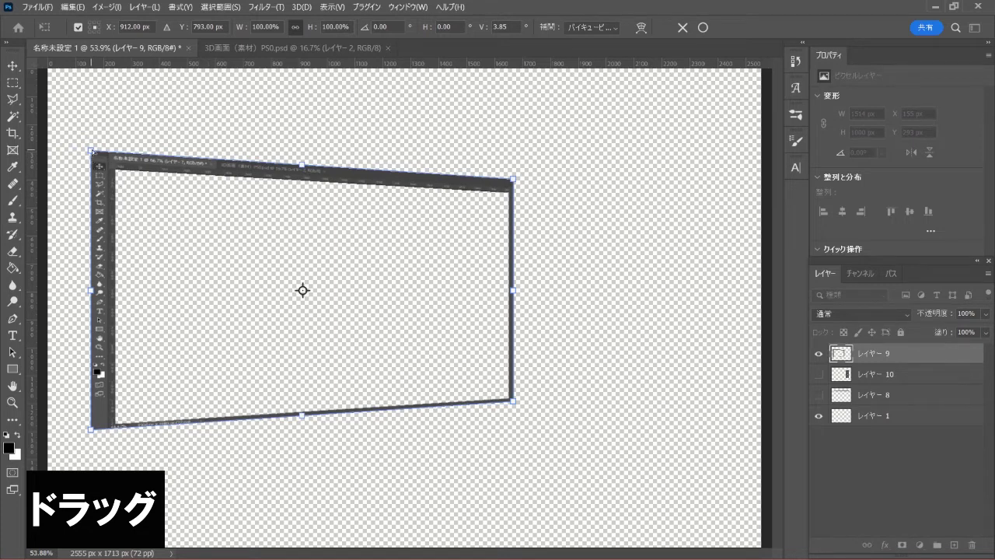
drag(92, 151, 92, 112)
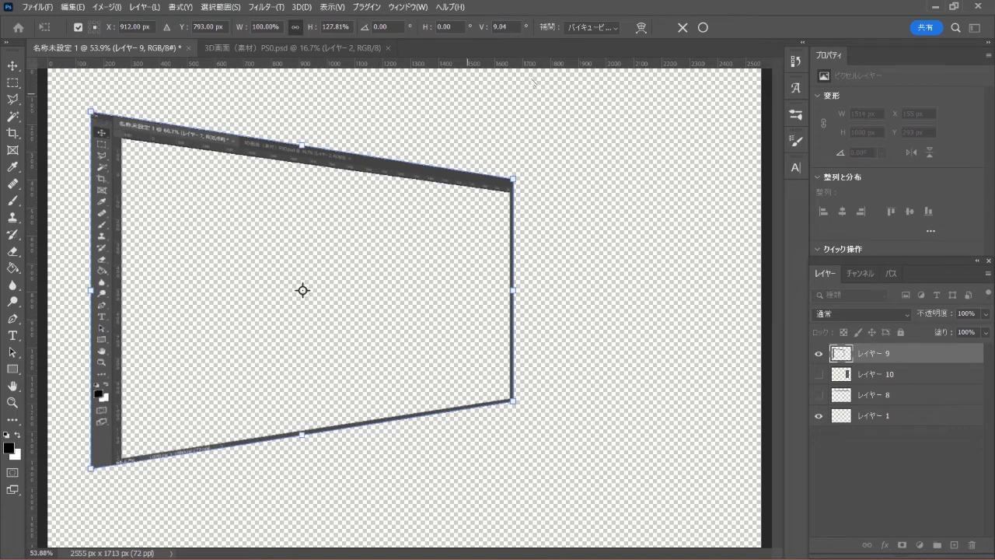
click(704, 29)
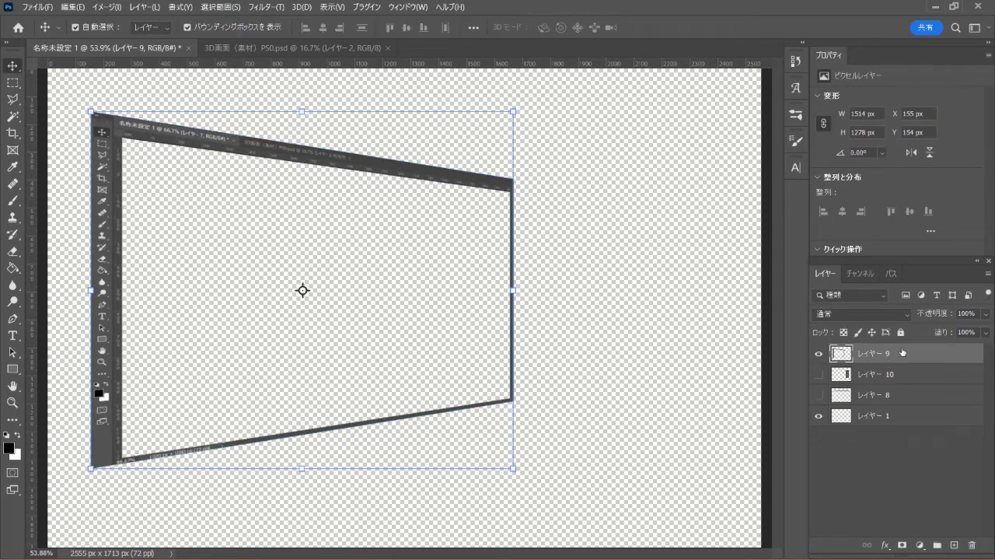
- Make the panels screenshot layer (レイヤー 10) visible and active, keeping the window screenshot shown
click(817, 354)
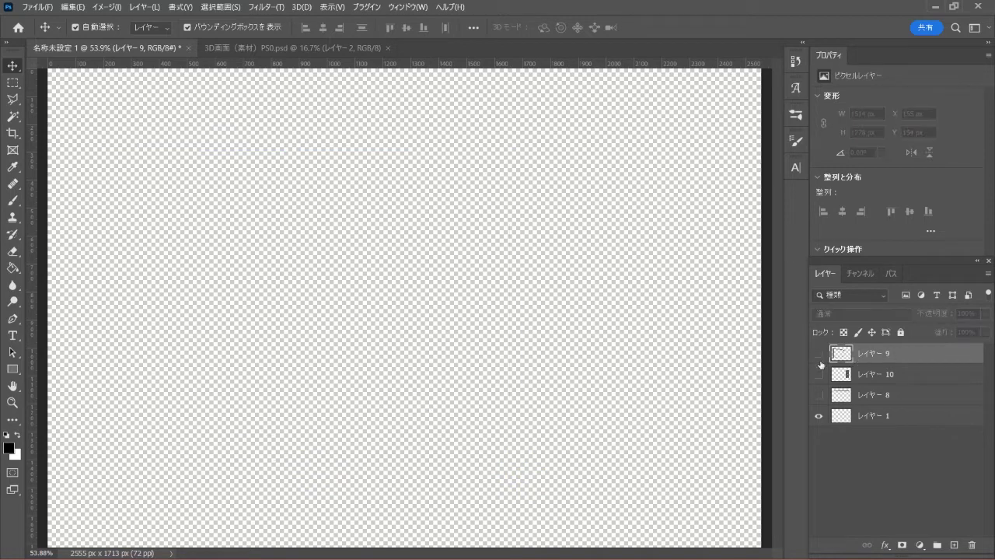
click(818, 374)
click(878, 374)
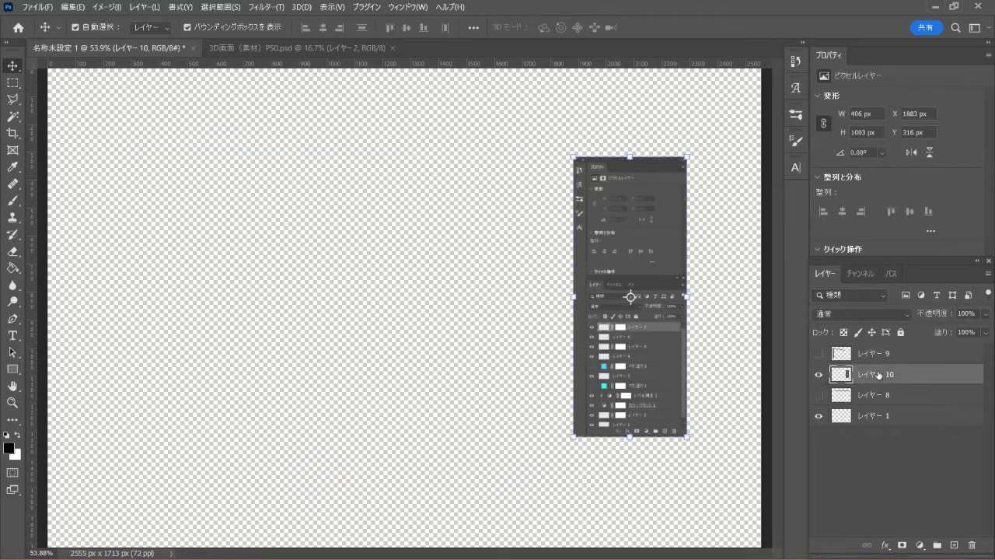
click(818, 354)
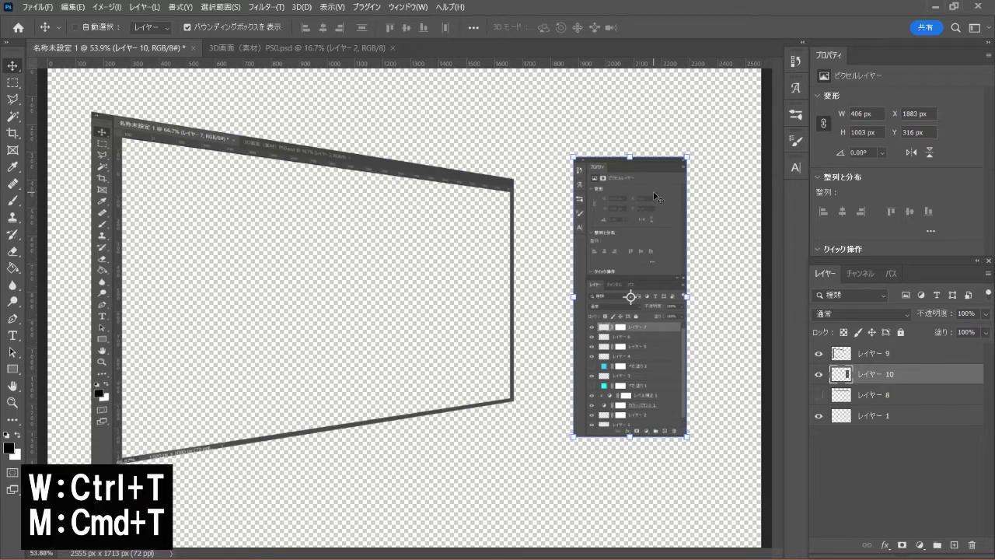
- Distort the panels screenshot's four corners into a tilted perspective, about 408 × 1133 px
key(ctrl+t)
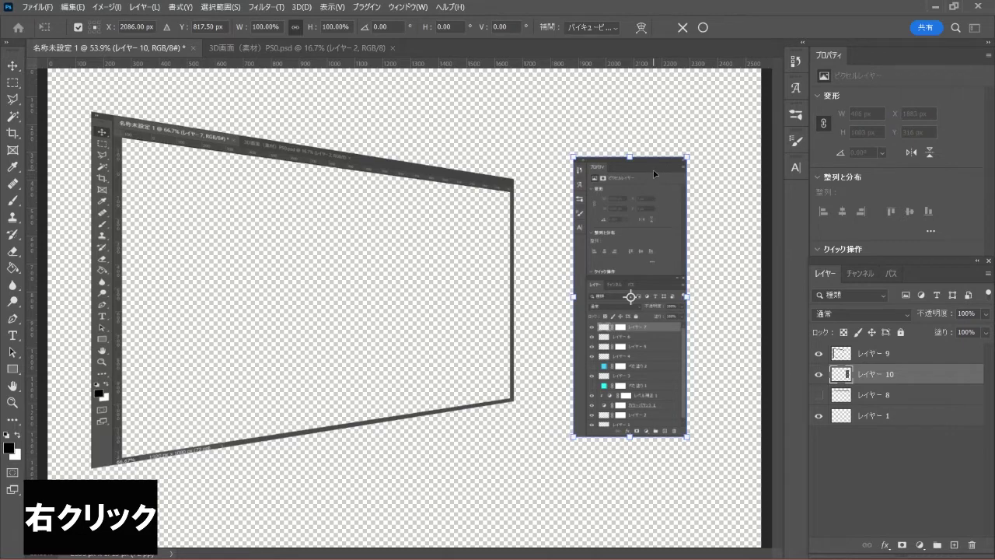
right_click(654, 175)
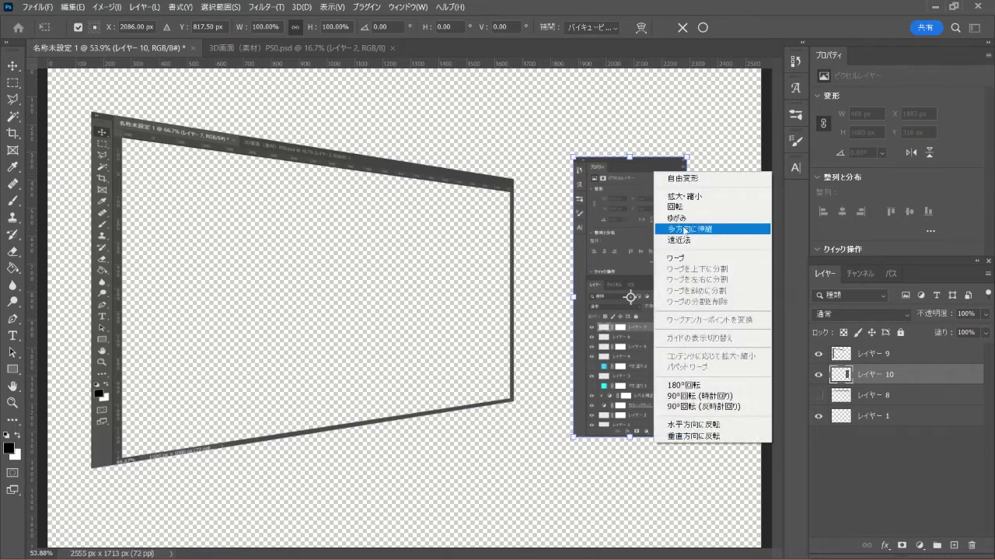
click(737, 230)
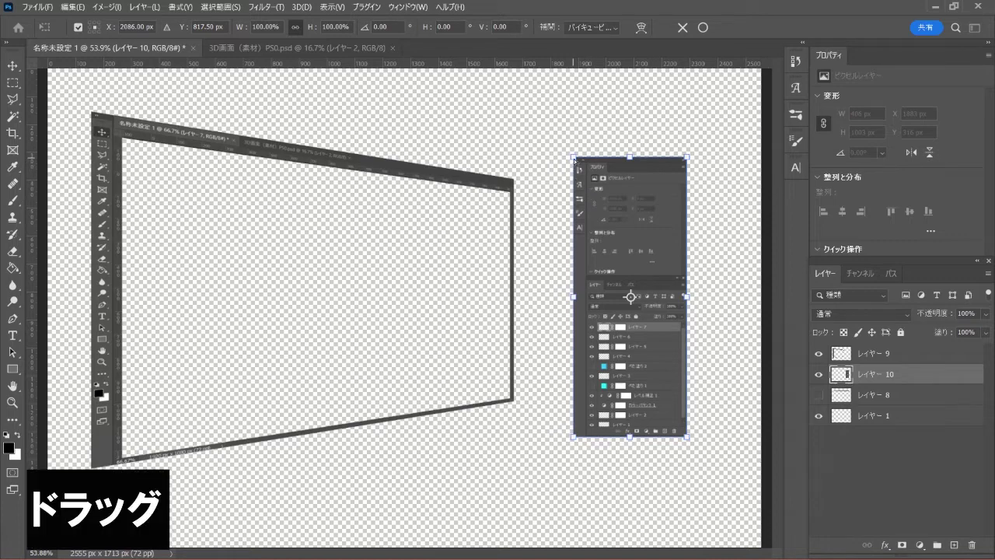
drag(573, 157, 572, 146)
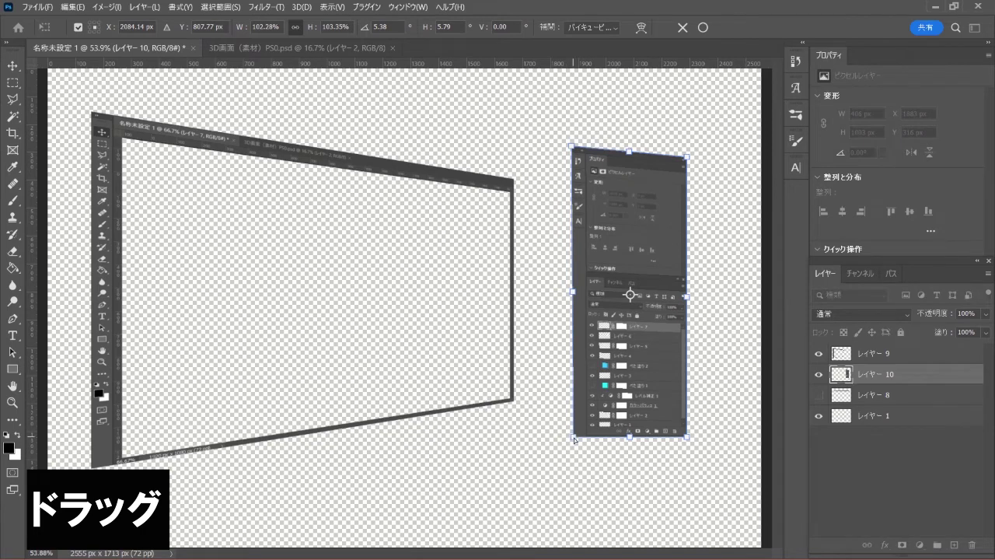
drag(572, 437, 573, 459)
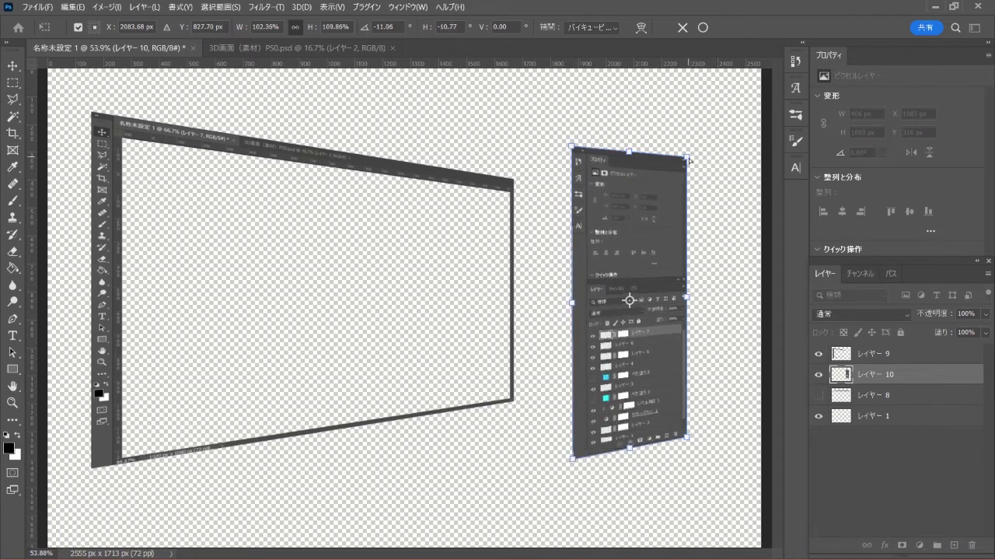
drag(688, 160, 681, 161)
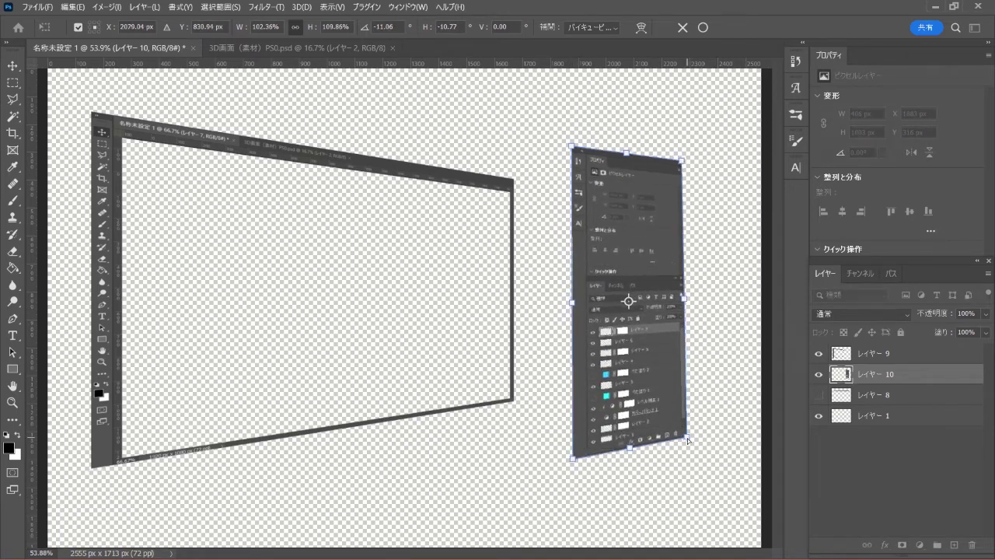
drag(686, 437, 682, 434)
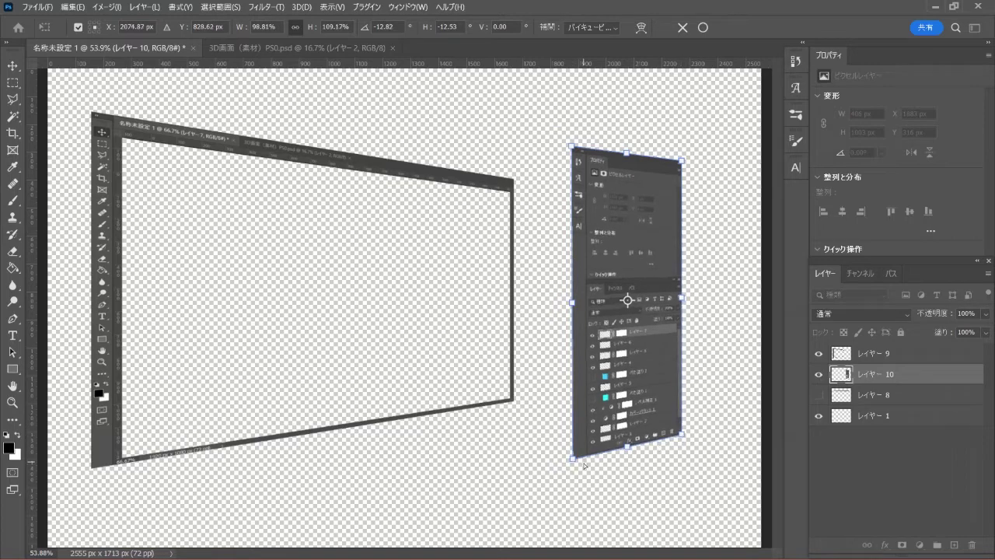
drag(574, 460, 571, 461)
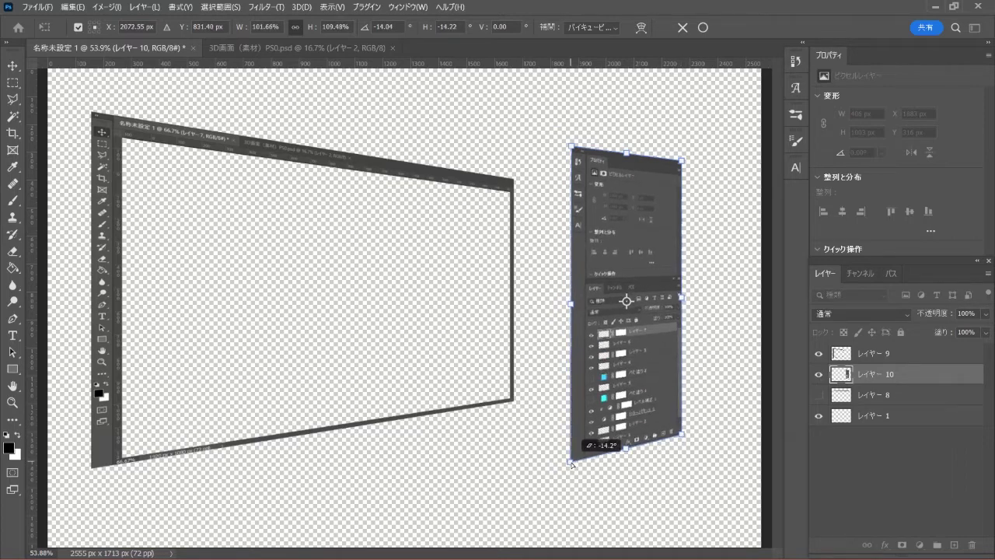
click(703, 27)
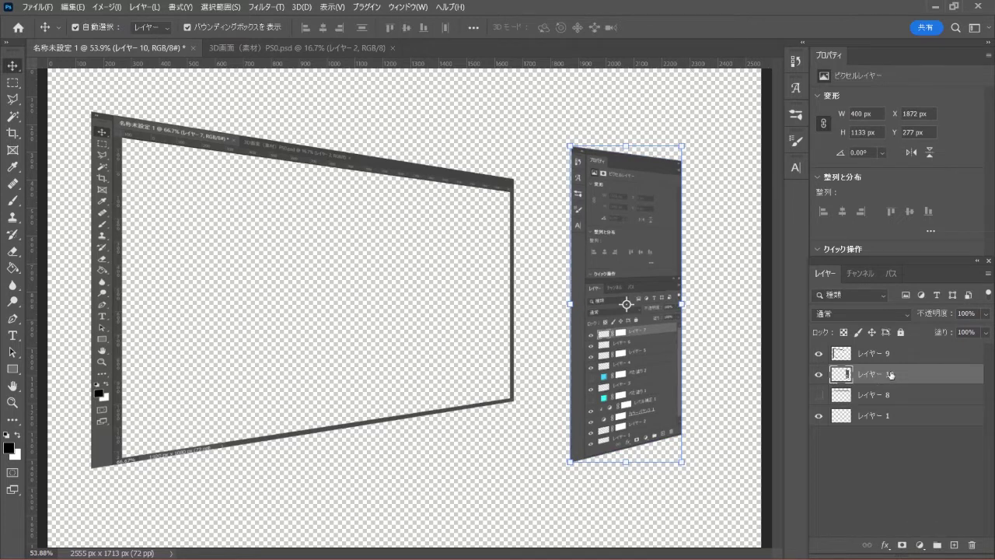
- Show the menu-bar strip on レイヤー 8 and move it near the top, nudging the window down
click(819, 394)
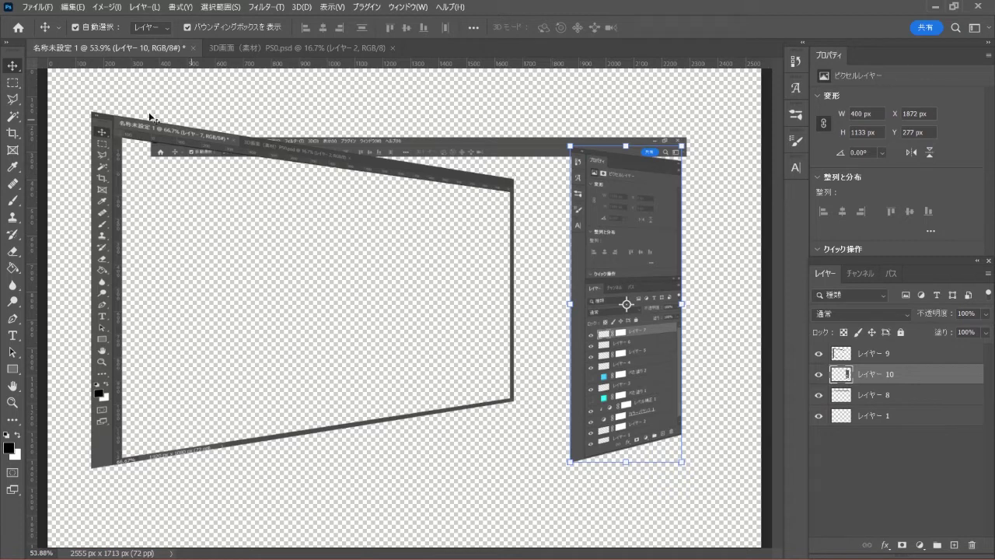
drag(429, 159, 408, 97)
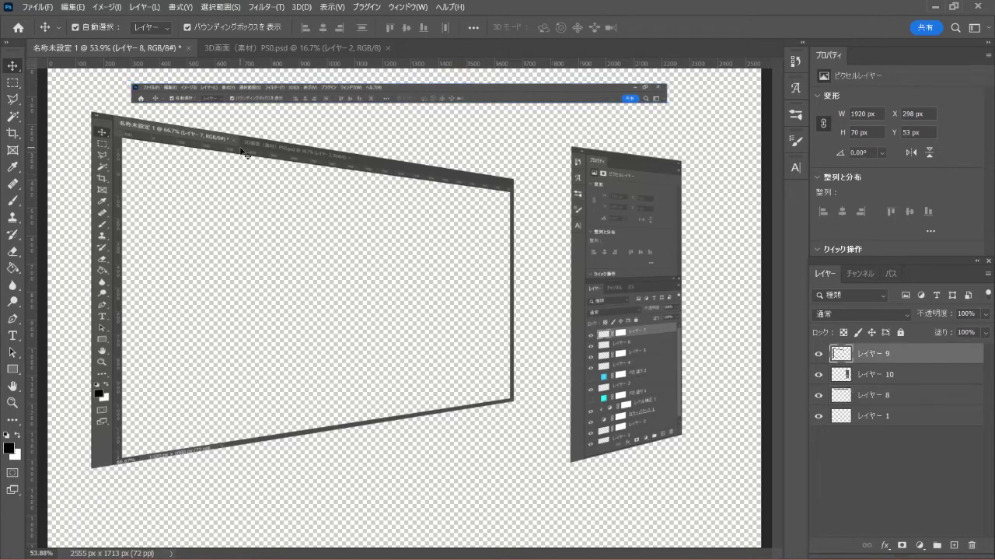
drag(302, 290, 299, 307)
click(319, 100)
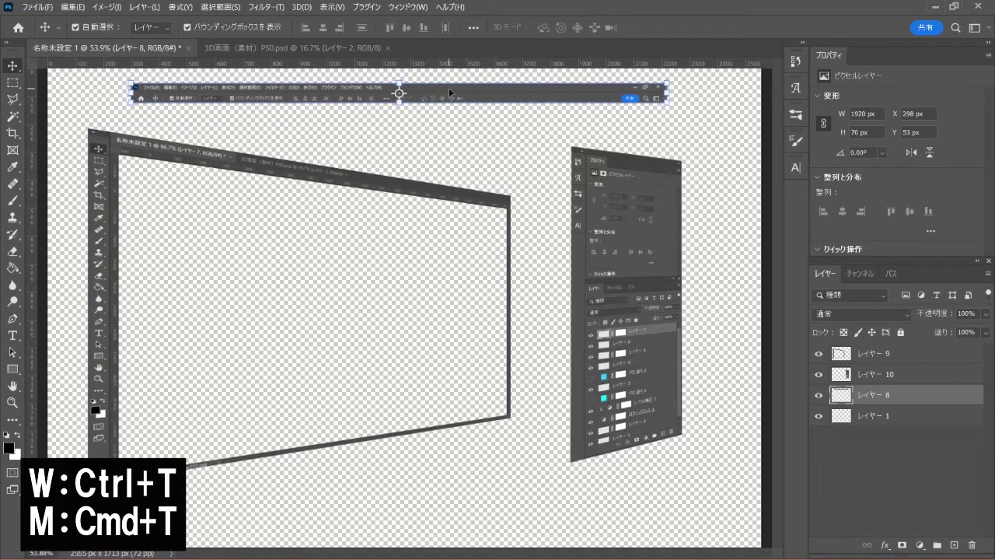
- Apply a perspective transform so the strip's left end is taller, 1920 × 134 px
key(ctrl+t)
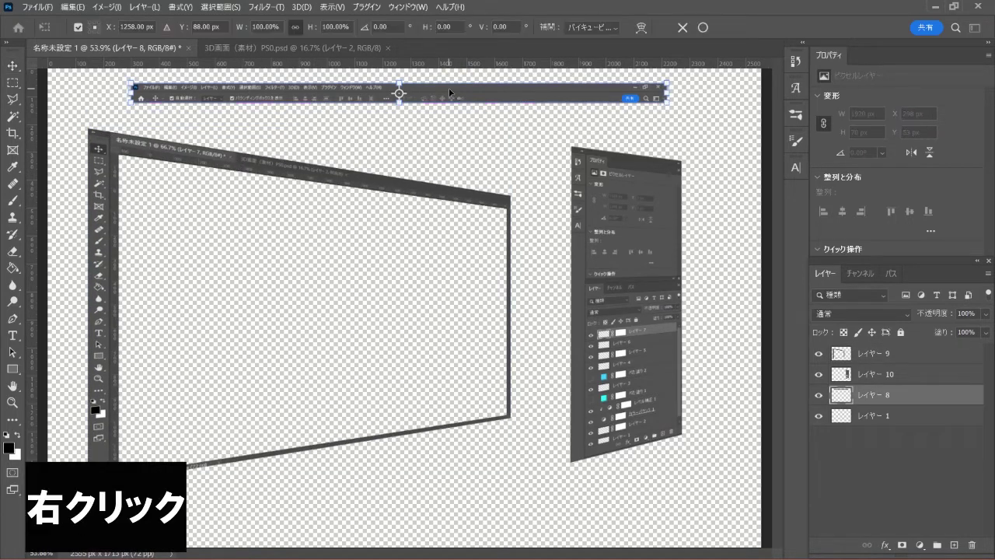
right_click(464, 97)
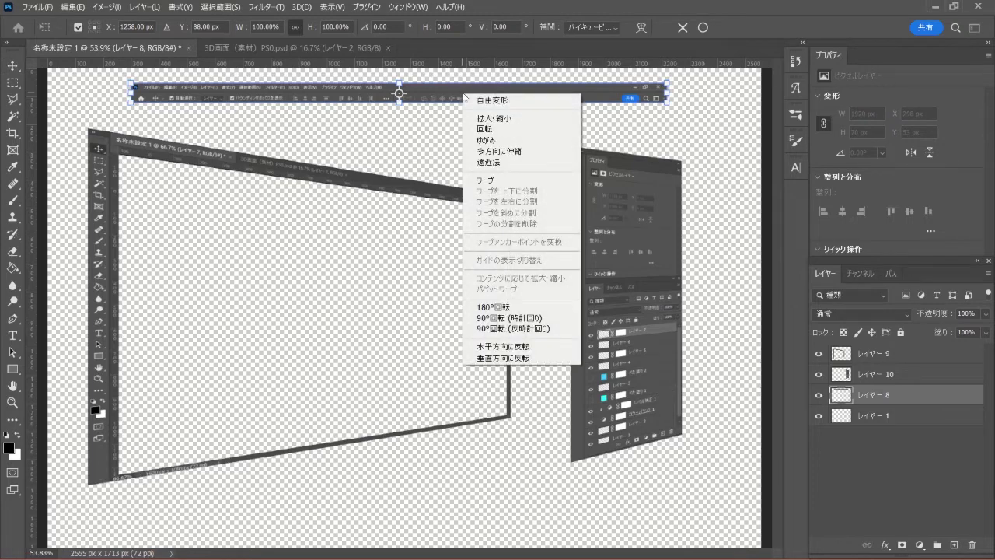
click(500, 162)
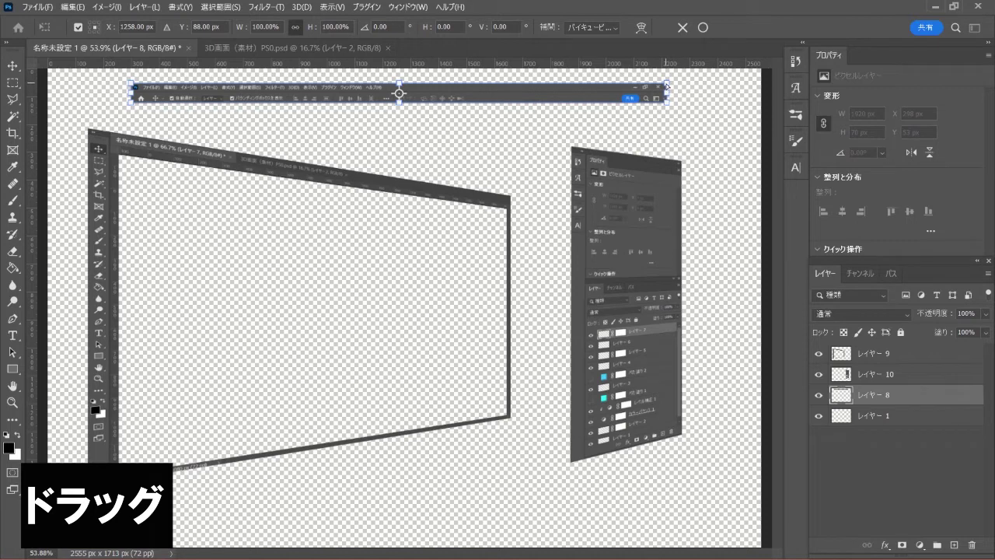
drag(666, 85, 666, 90)
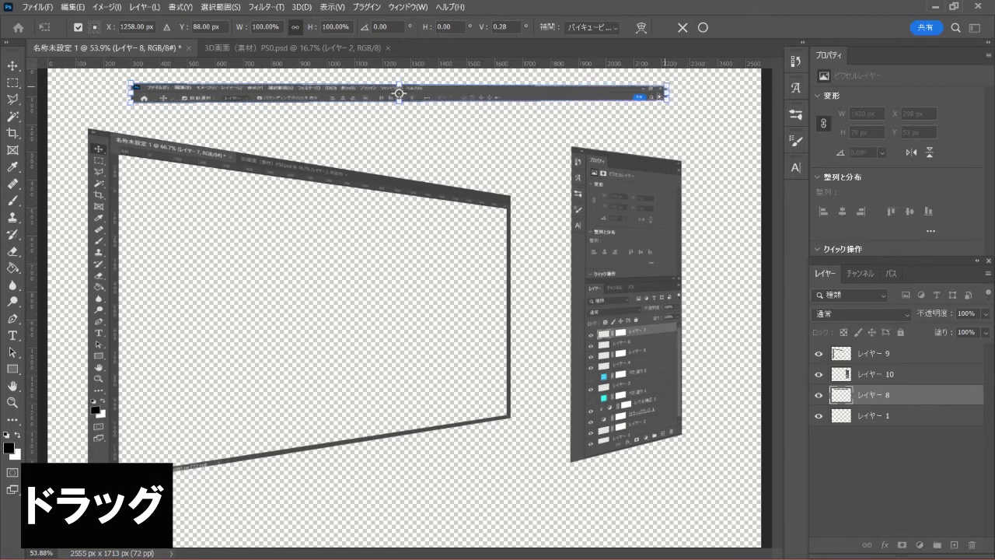
drag(128, 101, 133, 111)
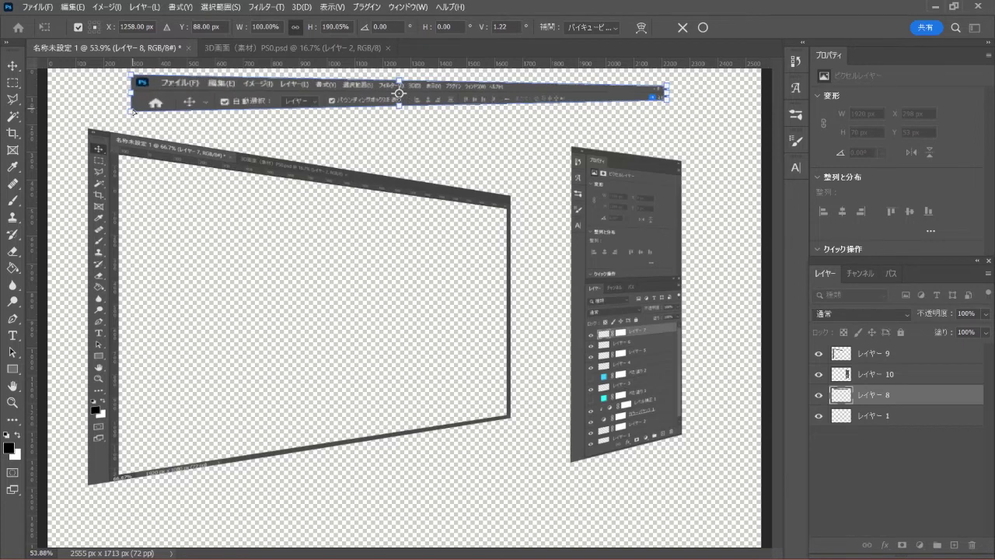
click(704, 28)
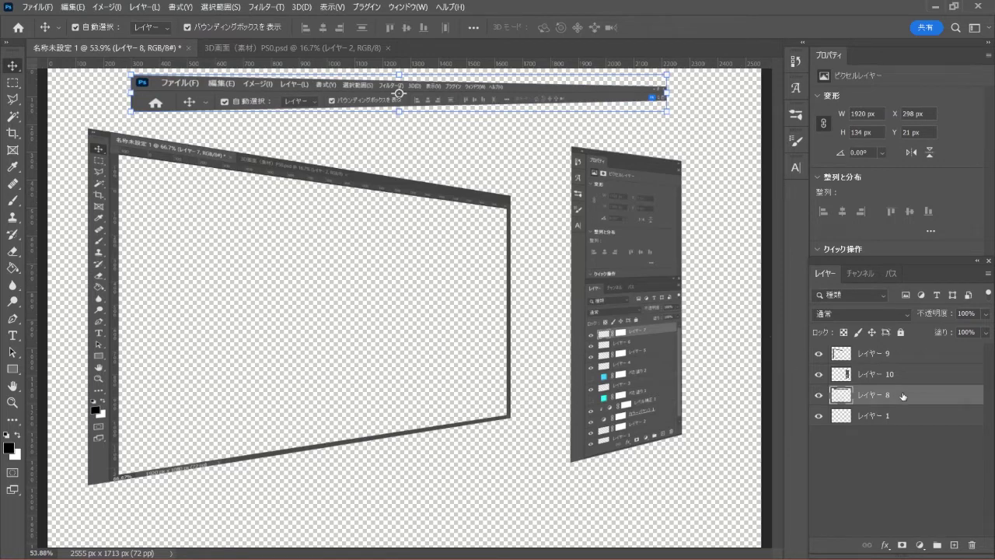
- Add new empty layer レイヤー 11 between レイヤー 9 and レイヤー 10
click(913, 358)
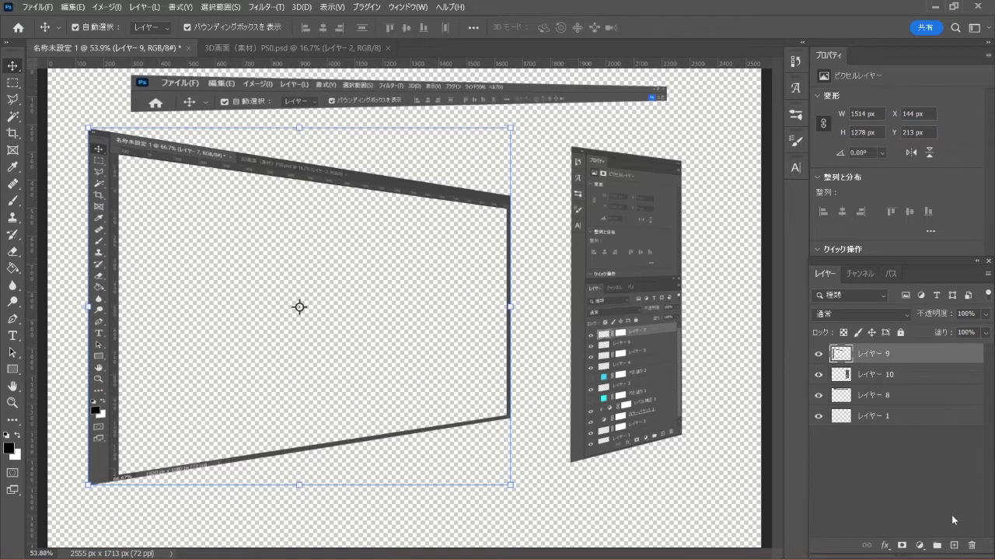
click(955, 545)
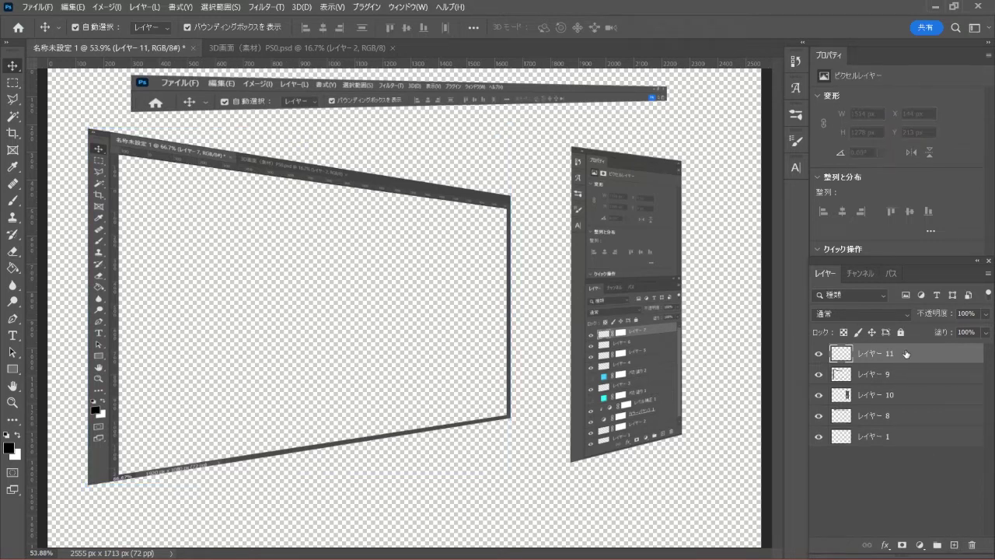
drag(906, 353, 906, 378)
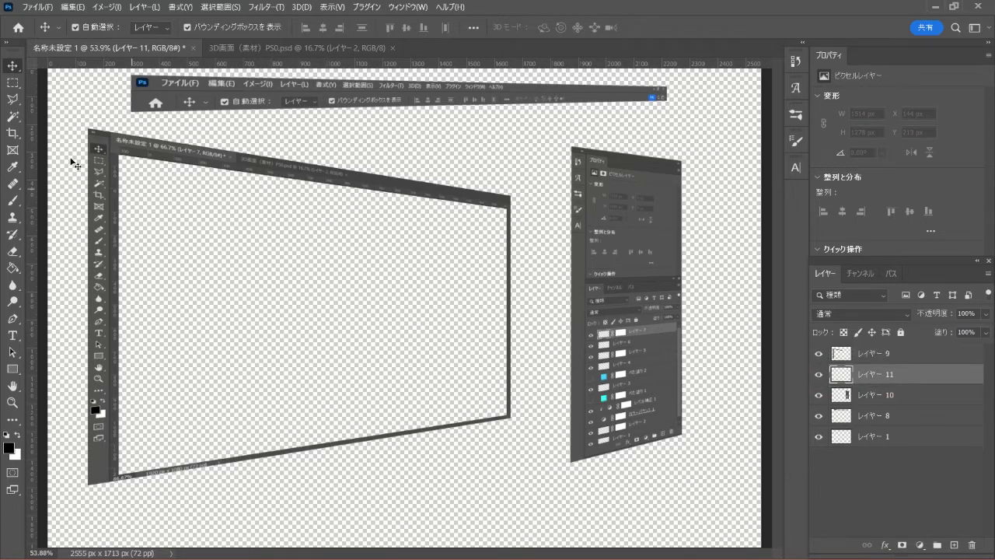
- Switch to the Polygonal Lasso Tool and zoom in on the tilted frame's left edge
drag(15, 101, 77, 111)
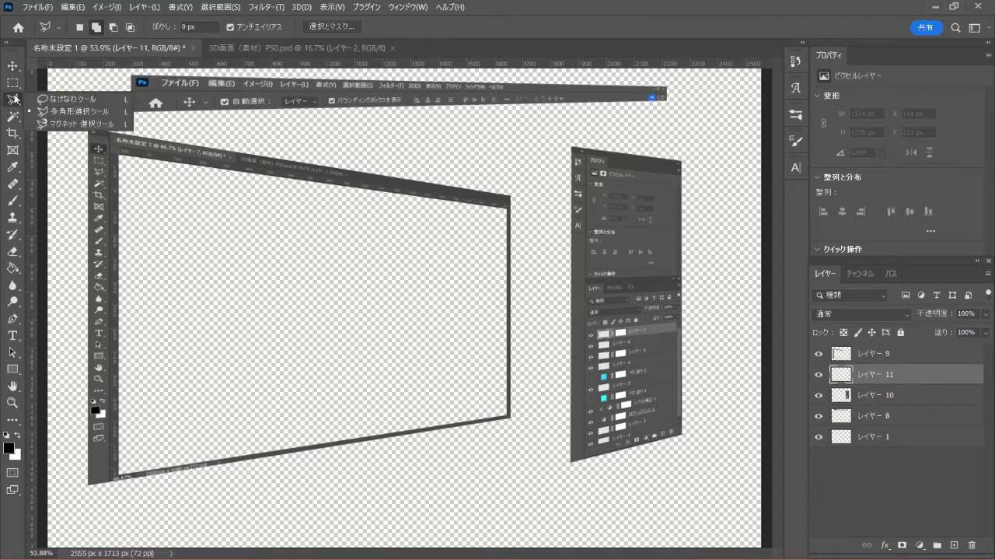
click(106, 112)
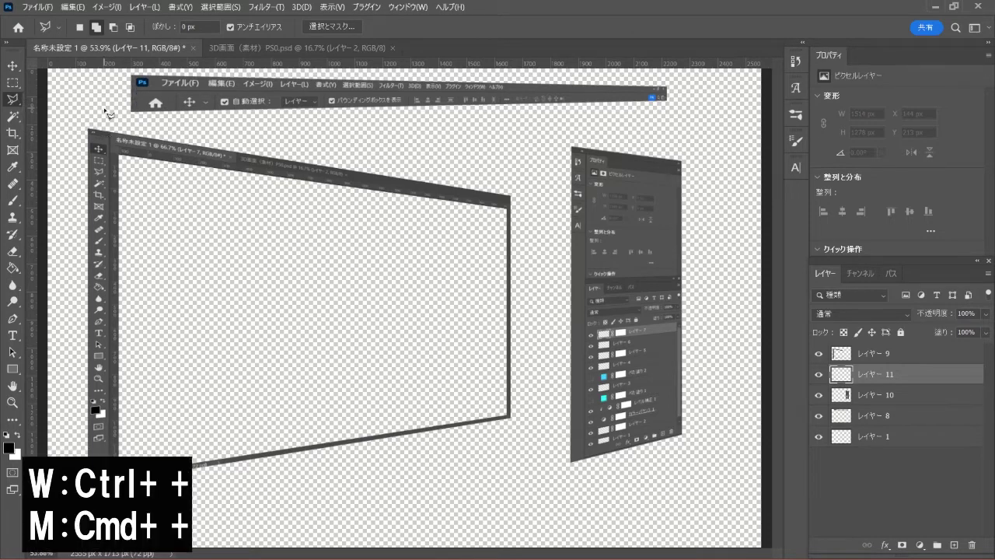
key(ctrl+plus)
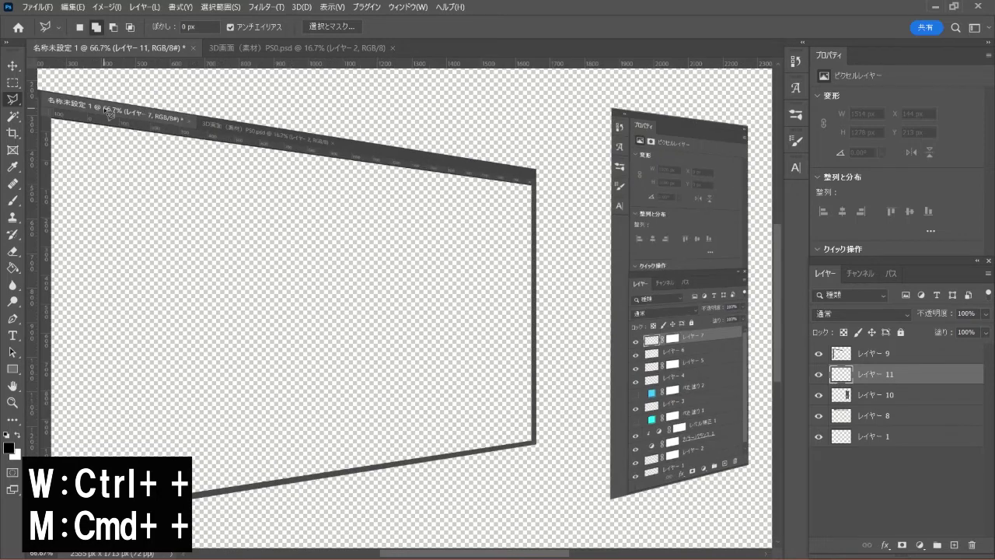
drag(68, 122, 284, 108)
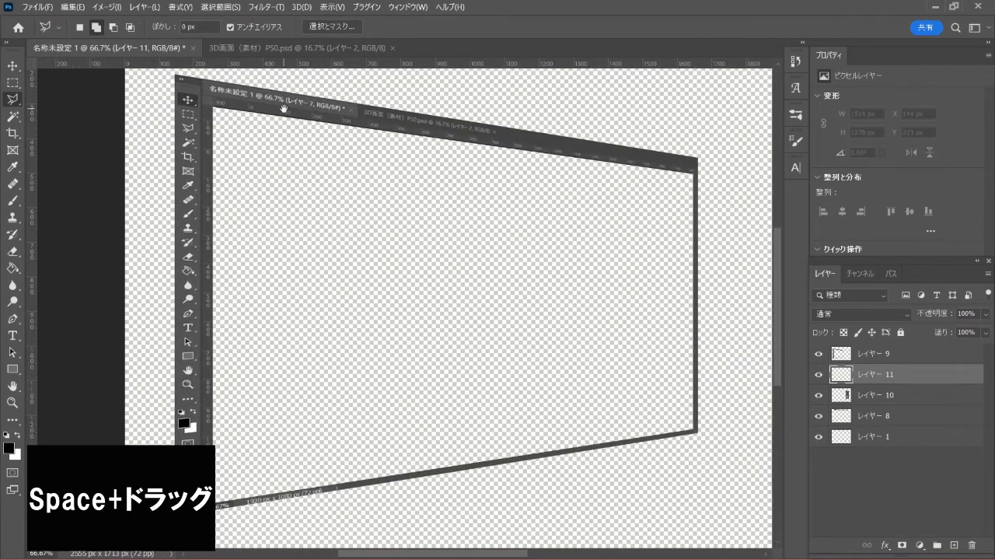
- Outline a thin slanted 94 × 1275 px strip along the frame's left edge with the Polygonal Lasso
click(176, 77)
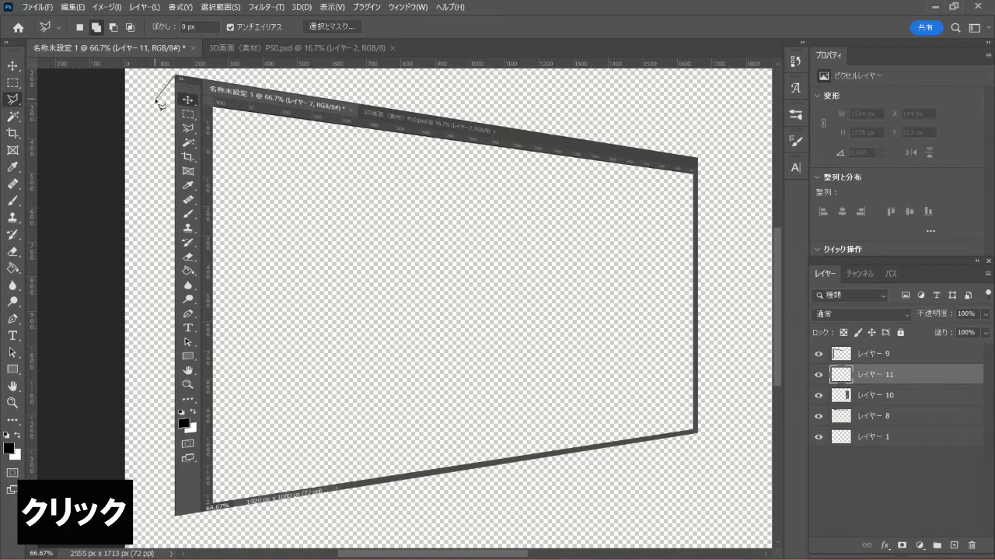
click(156, 99)
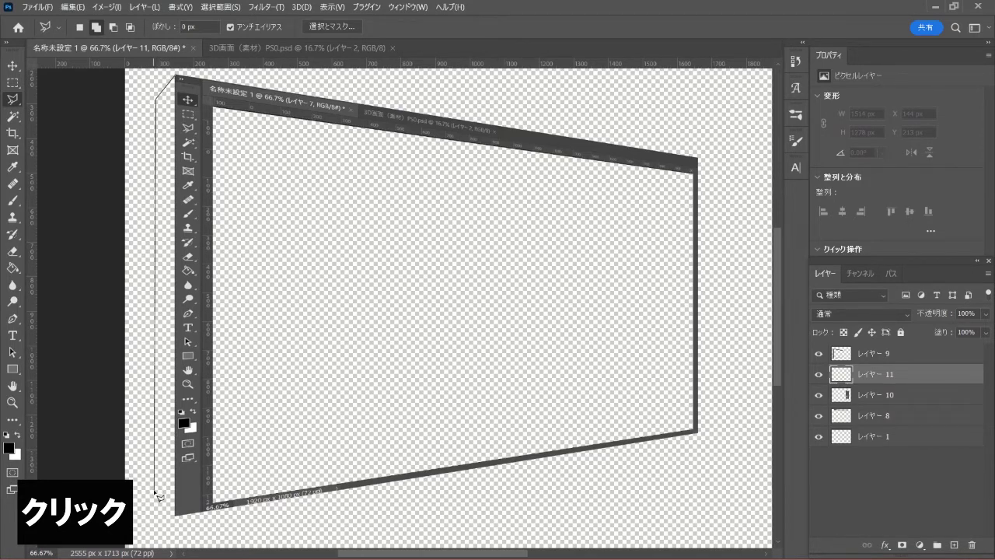
click(154, 492)
click(176, 516)
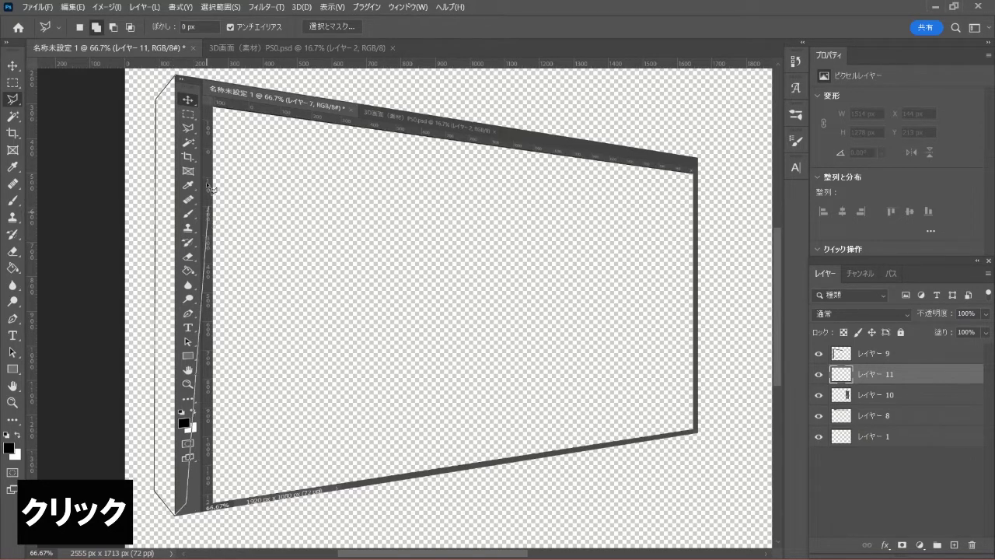
click(178, 80)
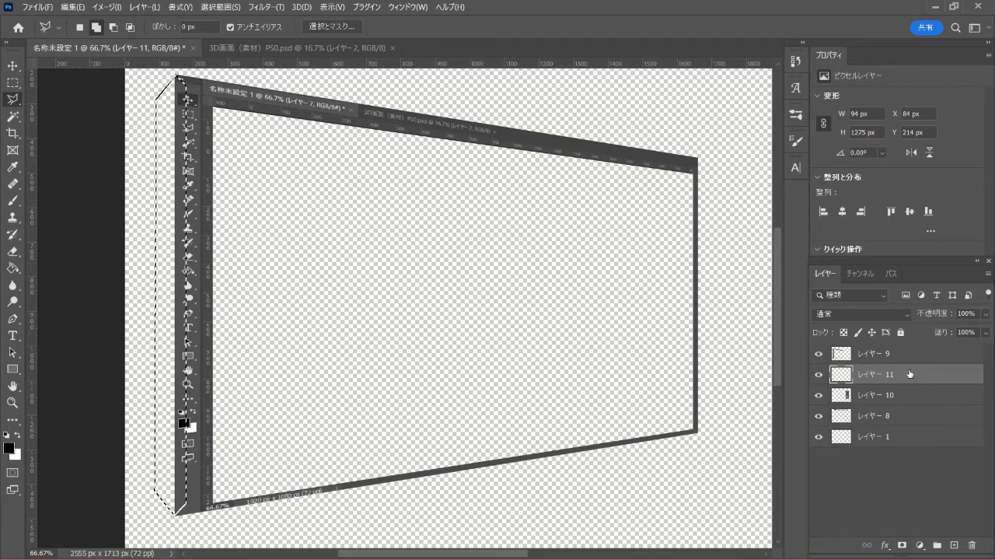
- Set the foreground colour to grey #727272
click(9, 446)
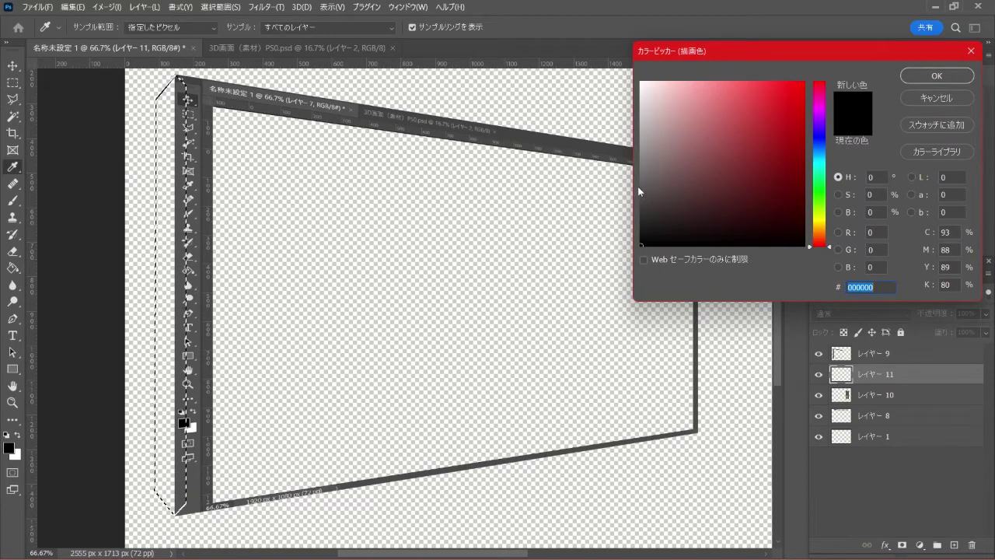
click(640, 182)
drag(641, 181, 642, 170)
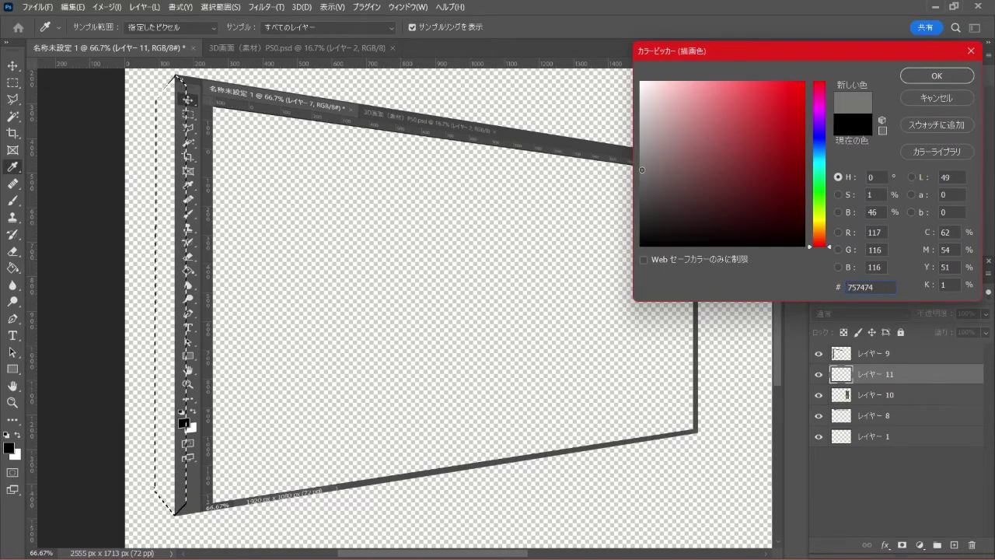
drag(641, 170, 642, 166)
drag(873, 288, 837, 284)
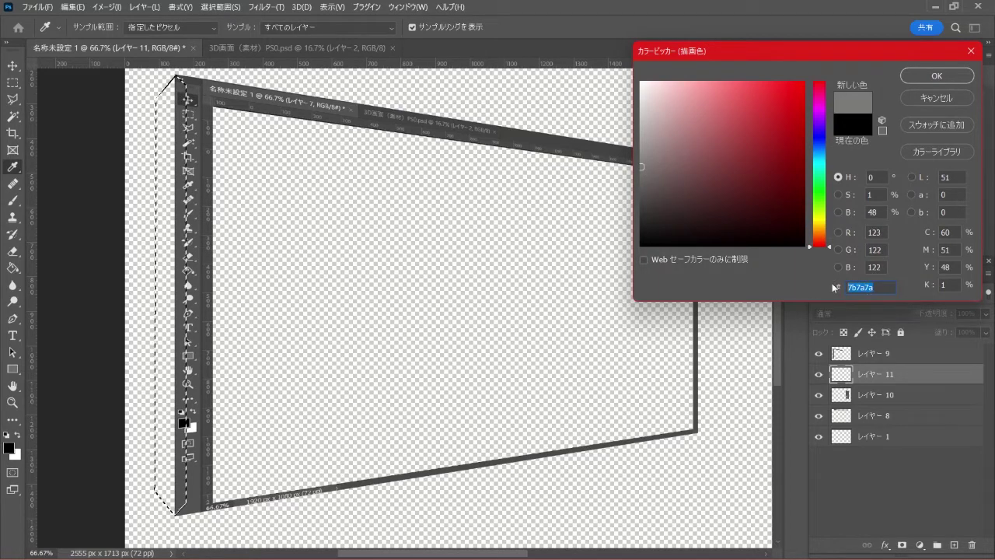
text(7)
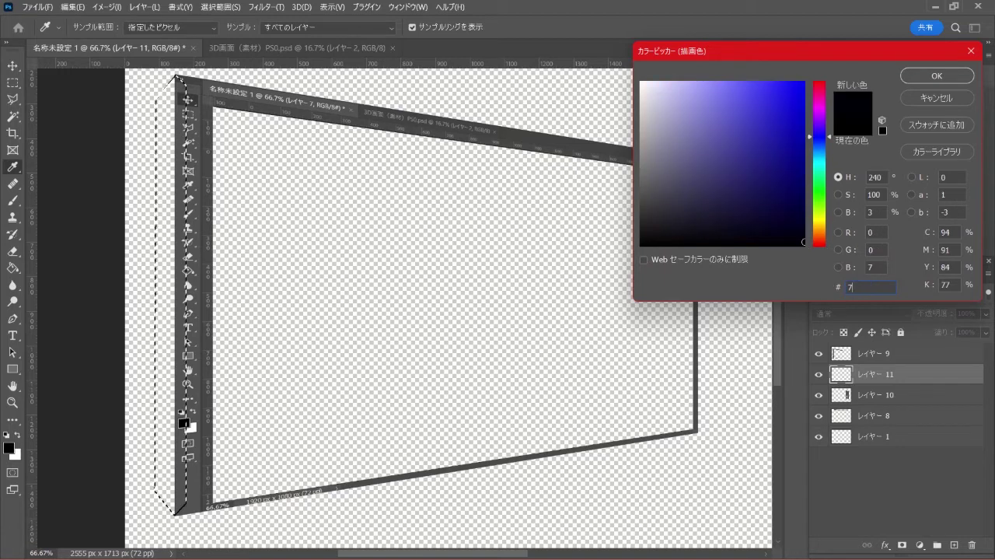
text(27272)
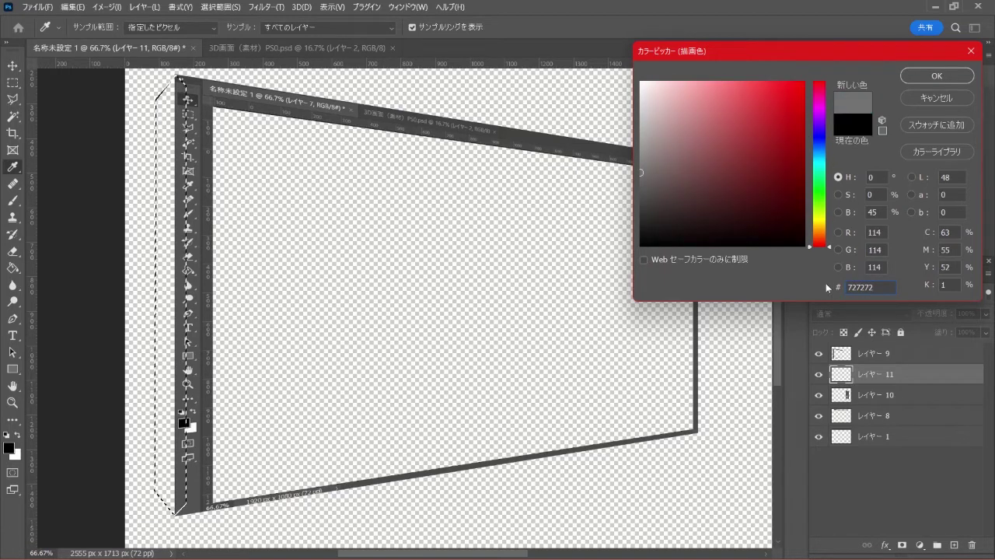
click(951, 76)
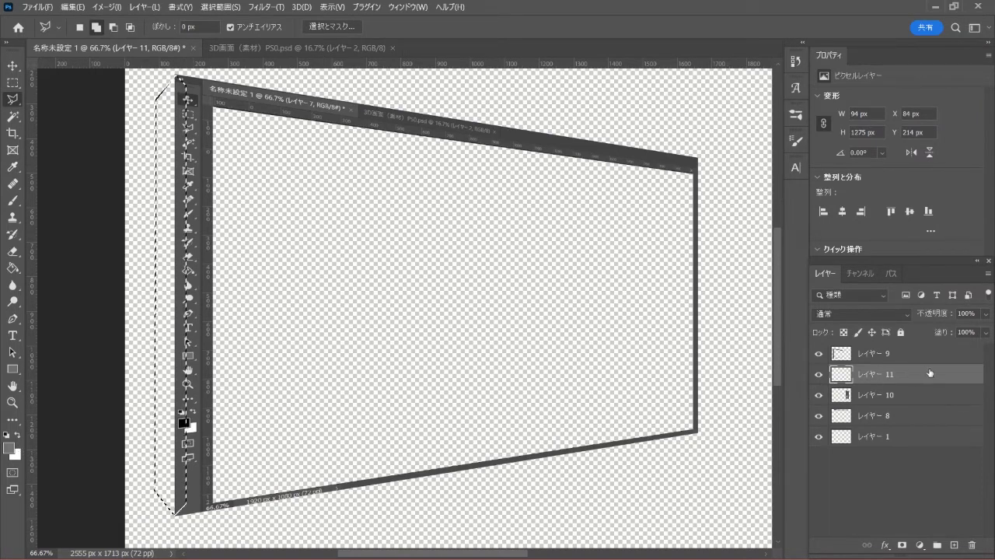
- Fill the left-edge strip with the grey and deselect
key(alt+Delete)
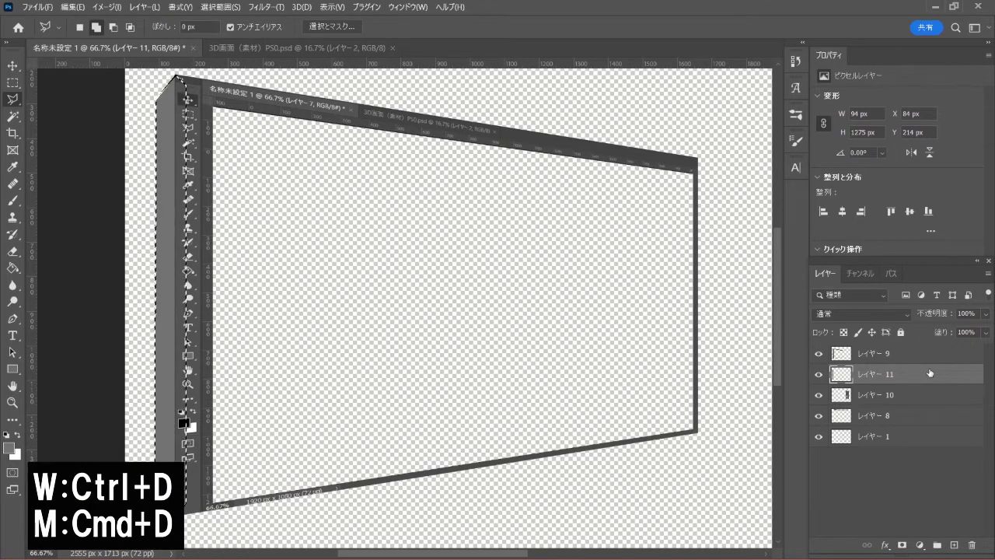
key(ctrl+d)
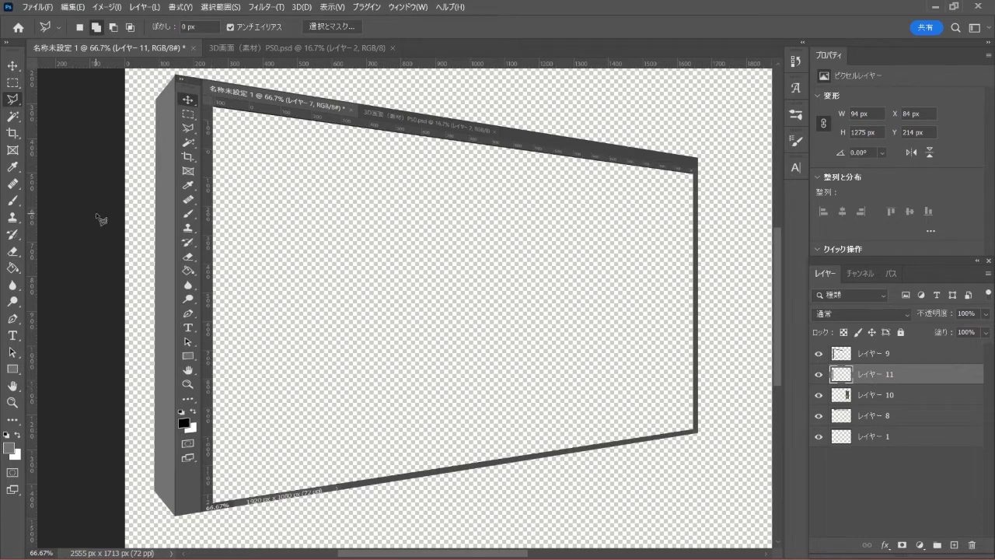
right_click(19, 100)
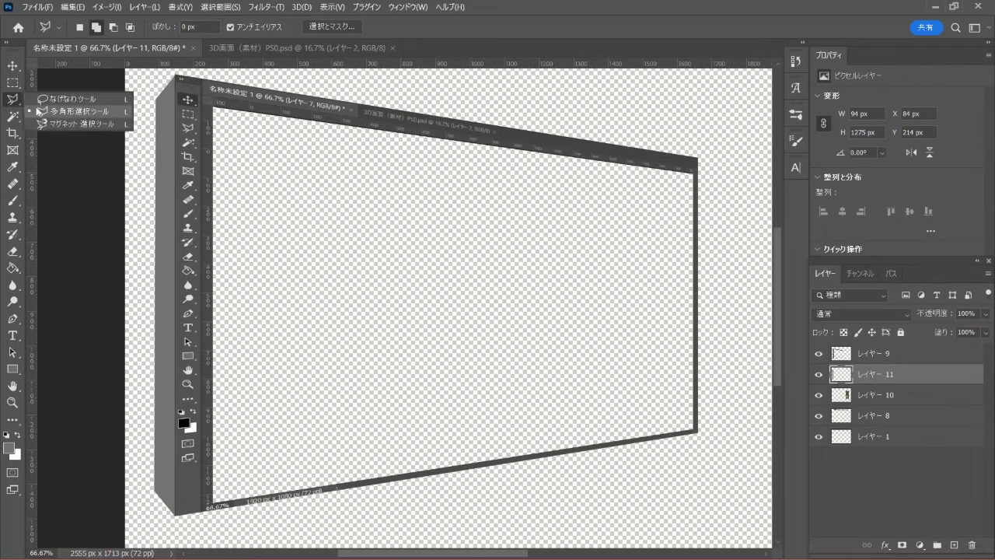
- Lasso a strip along the frame's inner bottom and right edges, fill it grey, and deselect
click(99, 113)
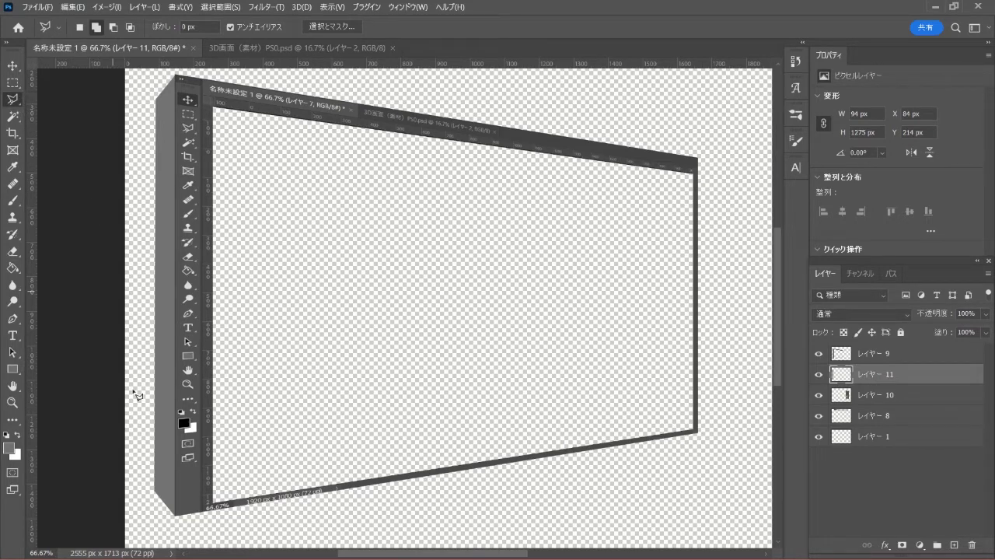
click(206, 490)
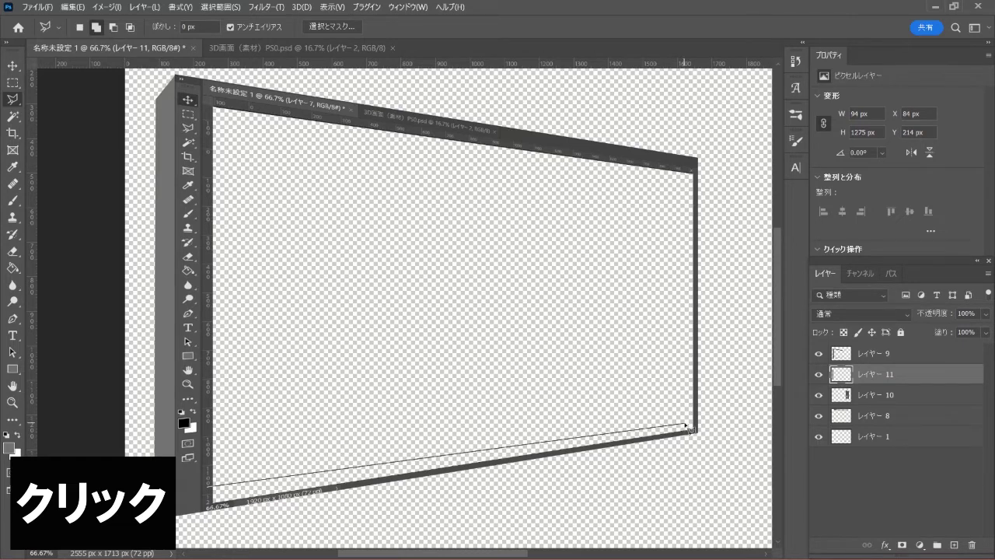
click(686, 425)
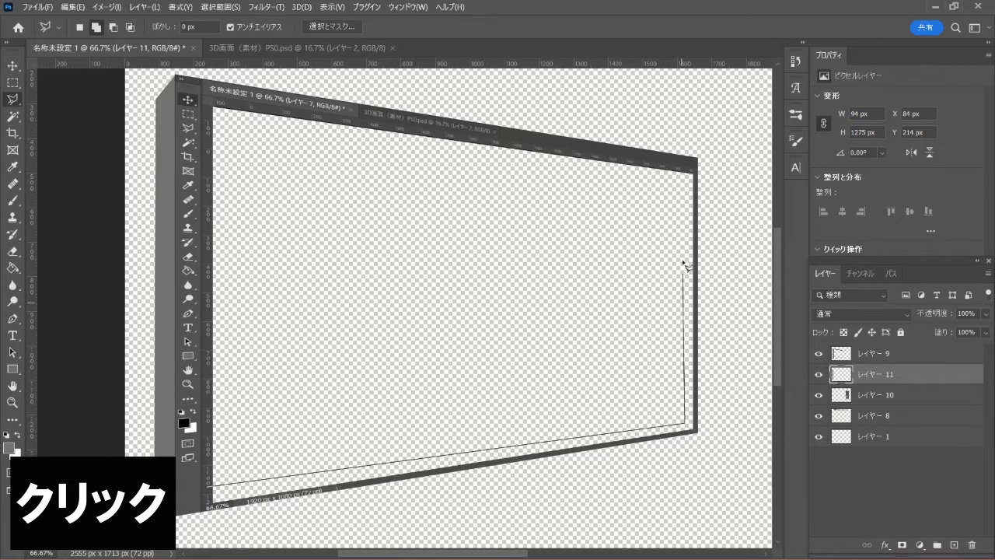
click(688, 174)
click(697, 173)
click(697, 431)
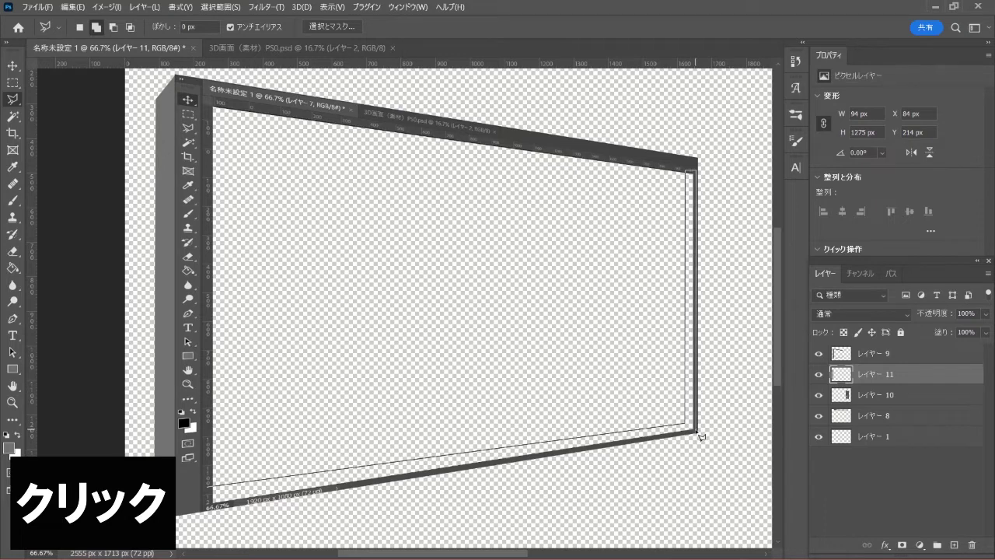
click(213, 515)
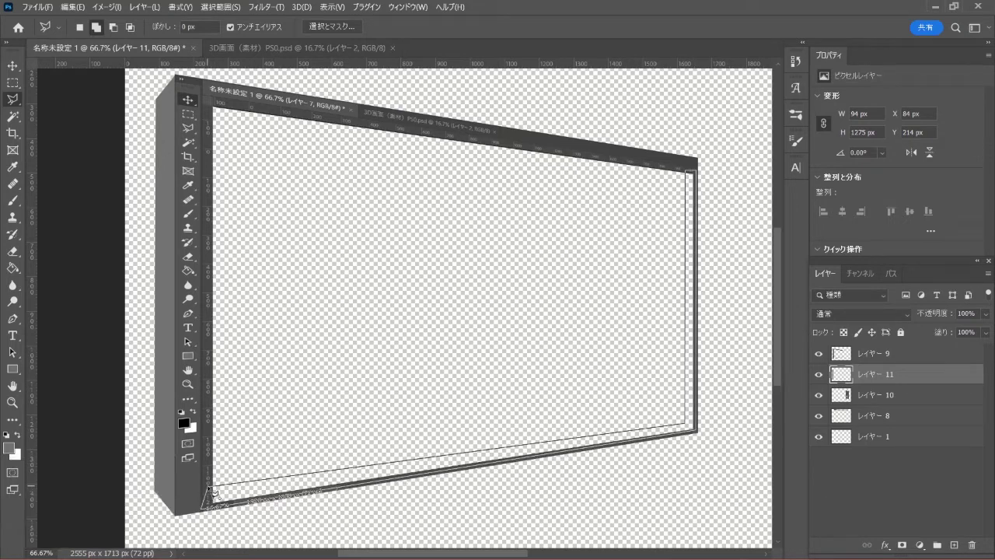
click(212, 490)
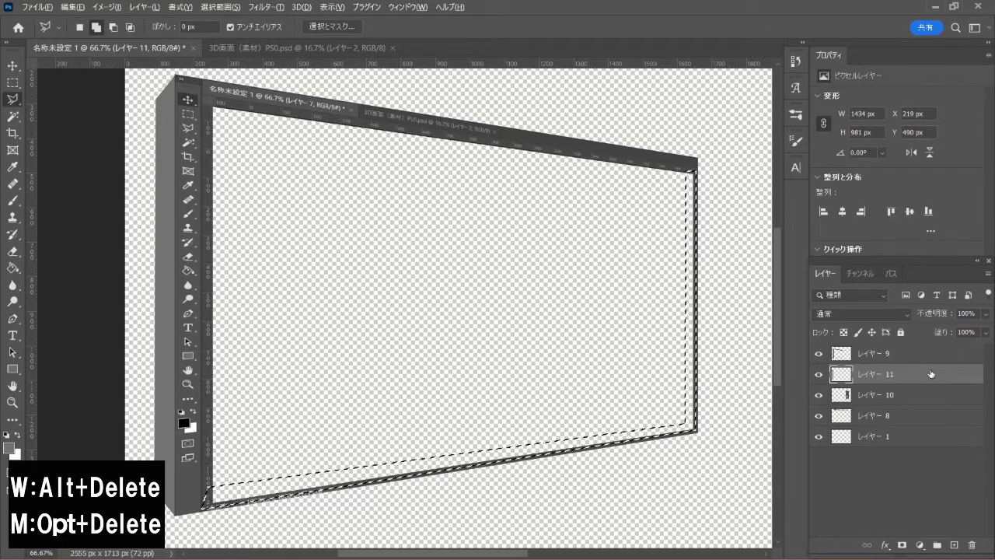
key(alt+Delete)
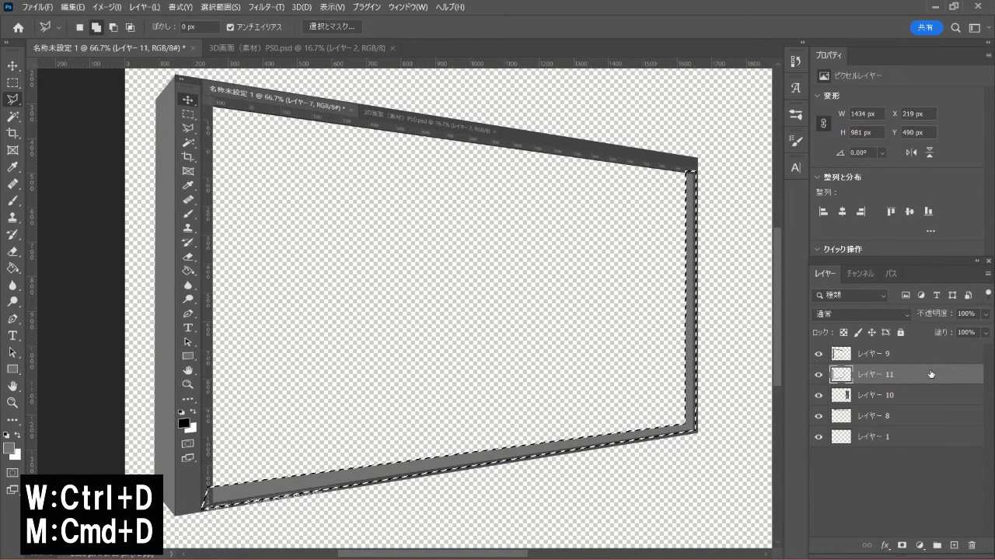
key(ctrl+d)
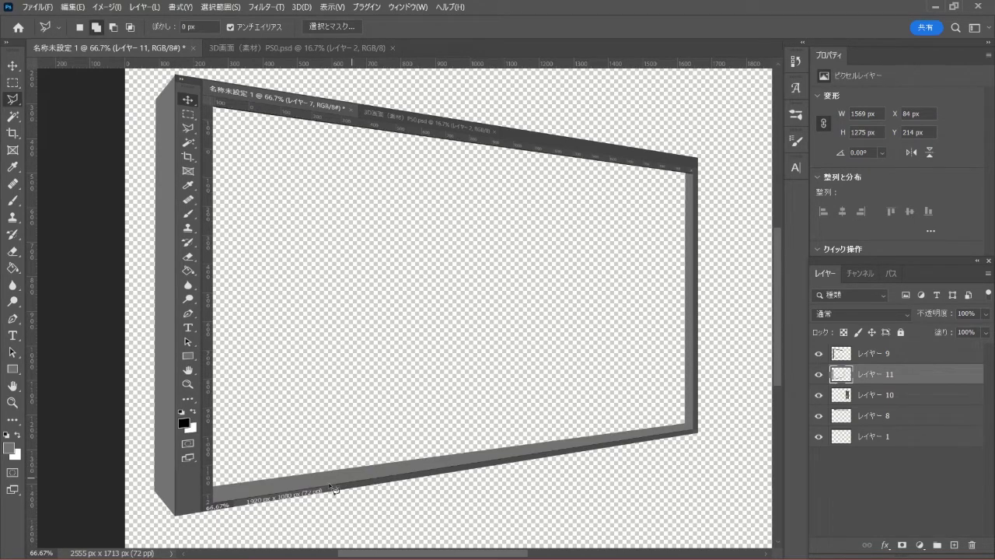
- Select a second strip along the inner bottom and right edges, fill it grey, and deselect
click(209, 486)
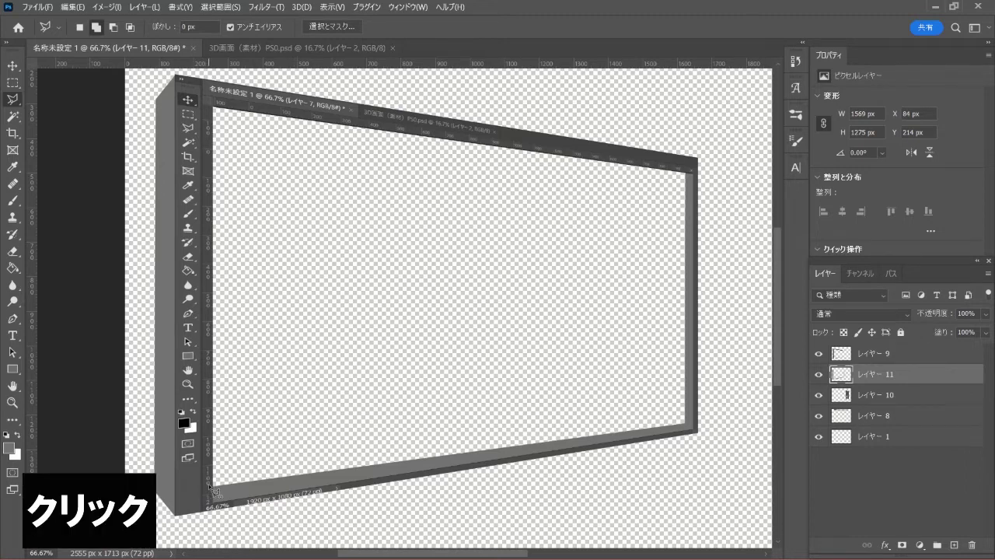
click(684, 424)
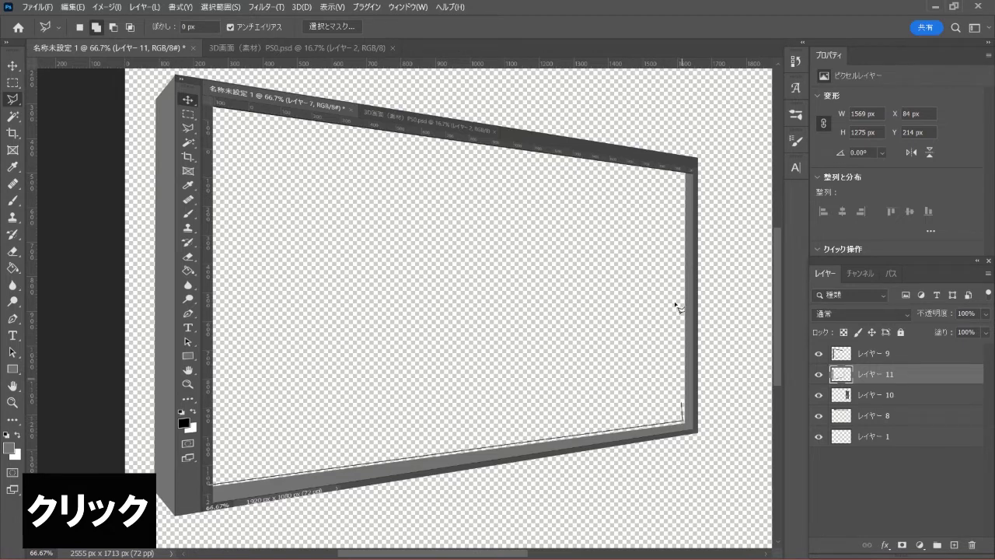
click(687, 168)
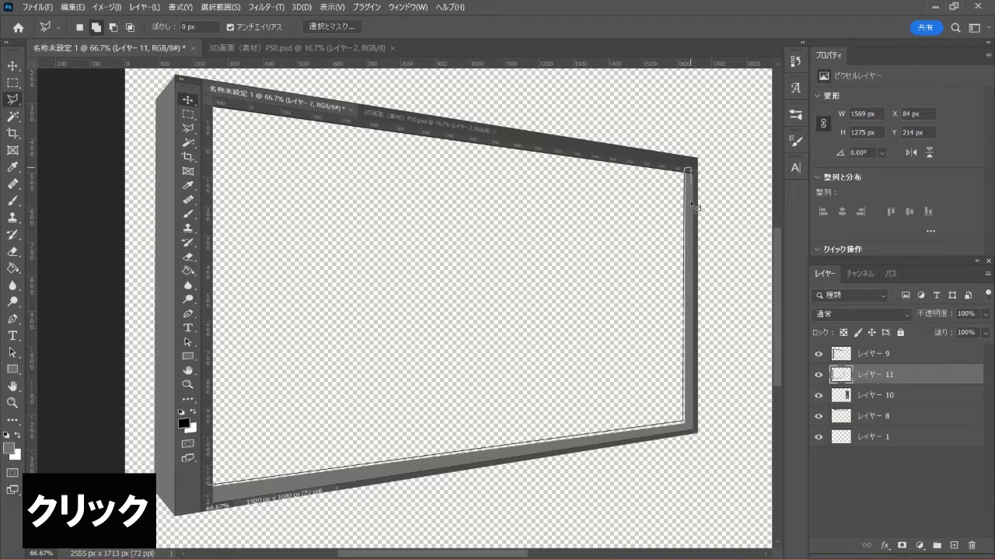
click(690, 425)
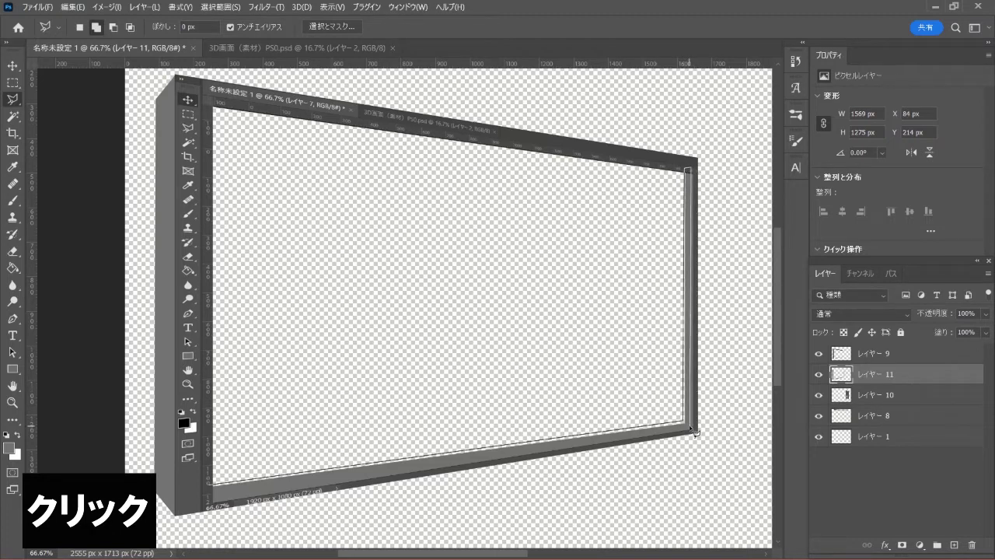
click(213, 489)
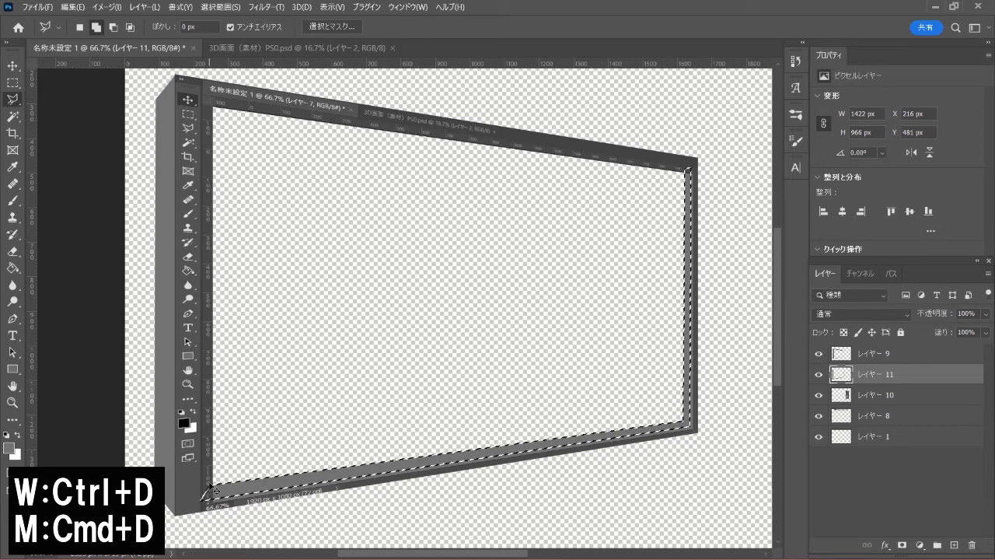
key(ctrl+d)
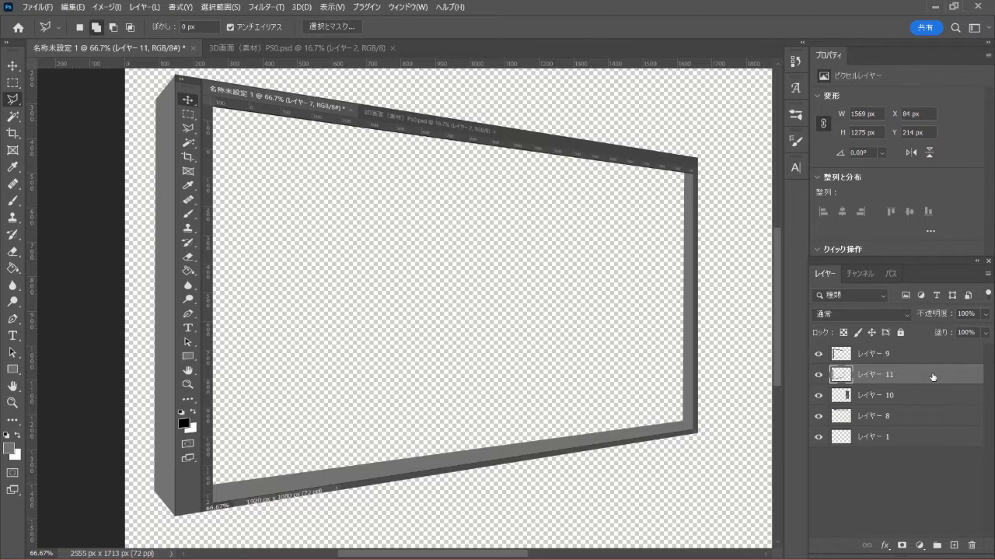
- Create a new layer, レイヤー 12, above the panels screenshot layer レイヤー 10
click(880, 397)
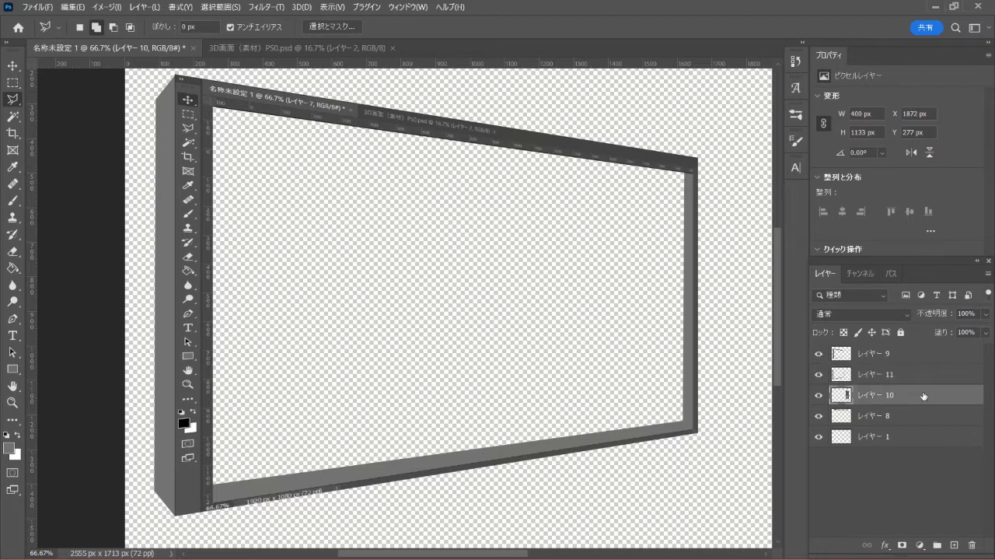
drag(519, 554, 577, 552)
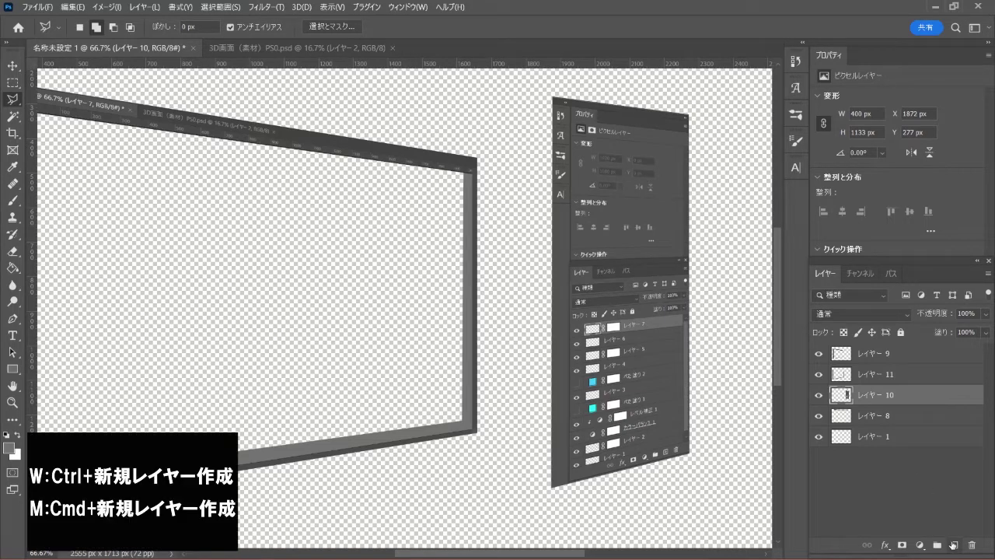
ctrl+click(954, 545)
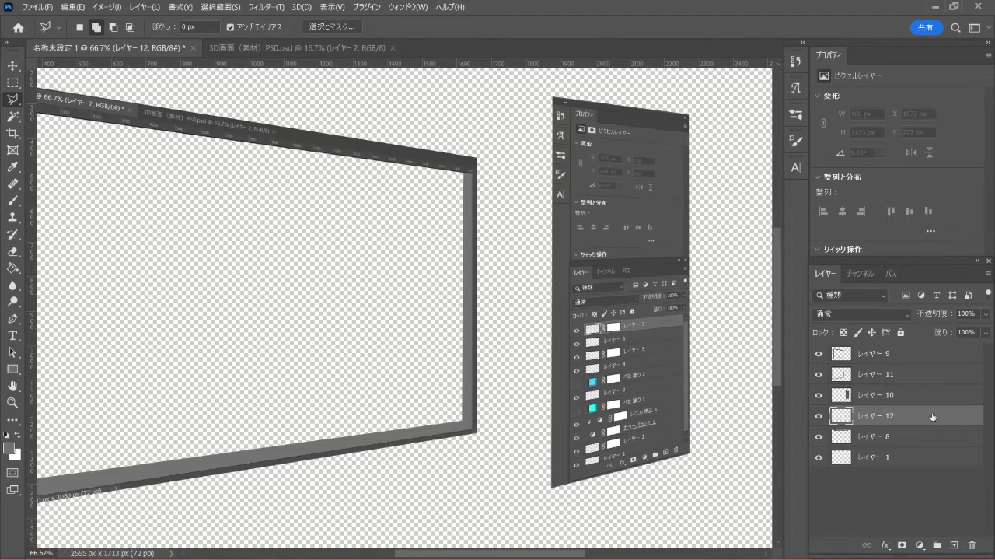
- Fill an 85 × 1134 px grey side strip along the panel column's left edge and deselect
right_click(17, 99)
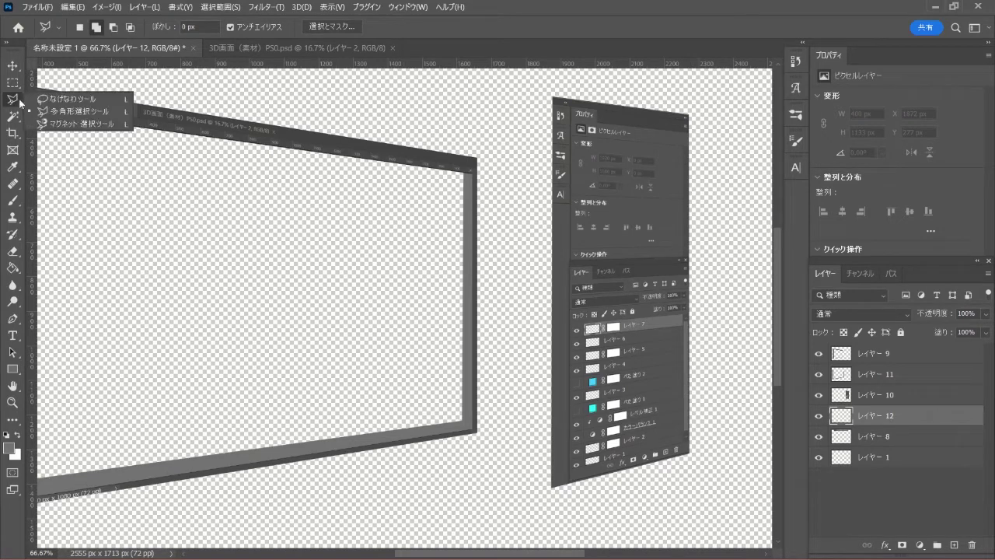
click(97, 113)
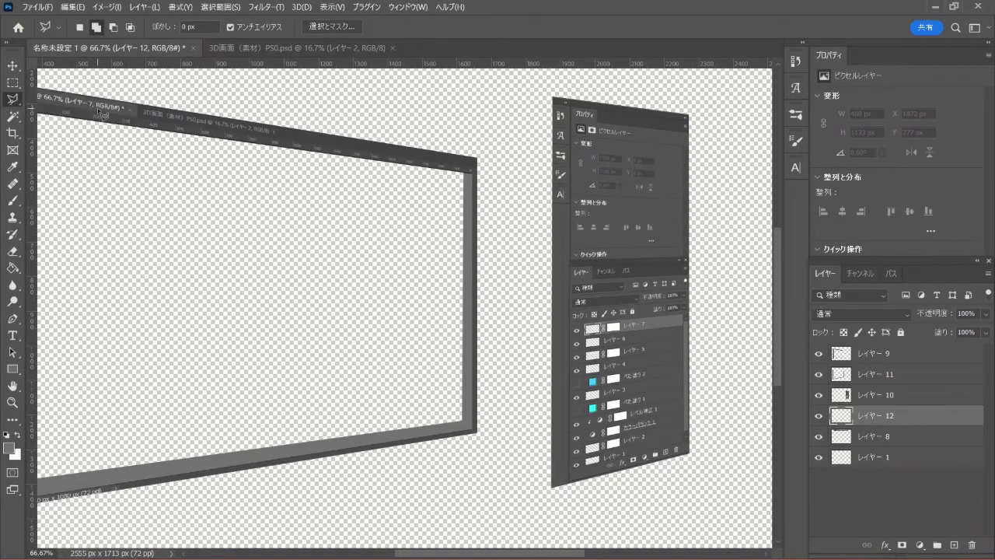
click(553, 101)
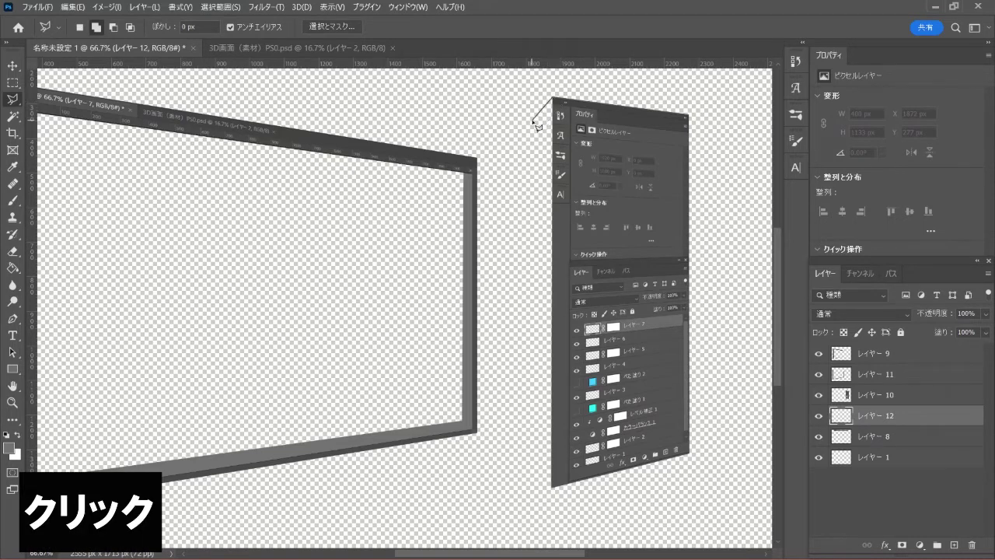
click(532, 122)
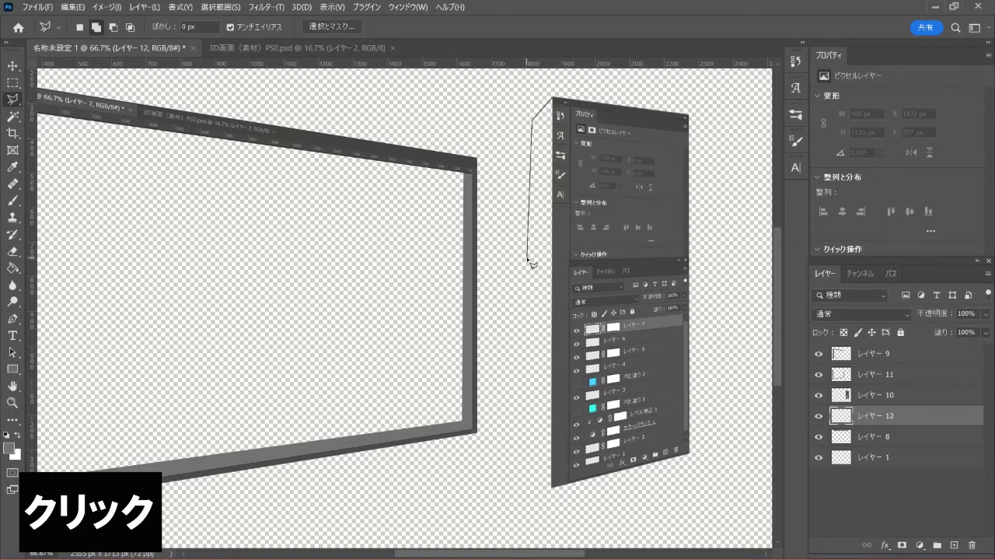
click(532, 466)
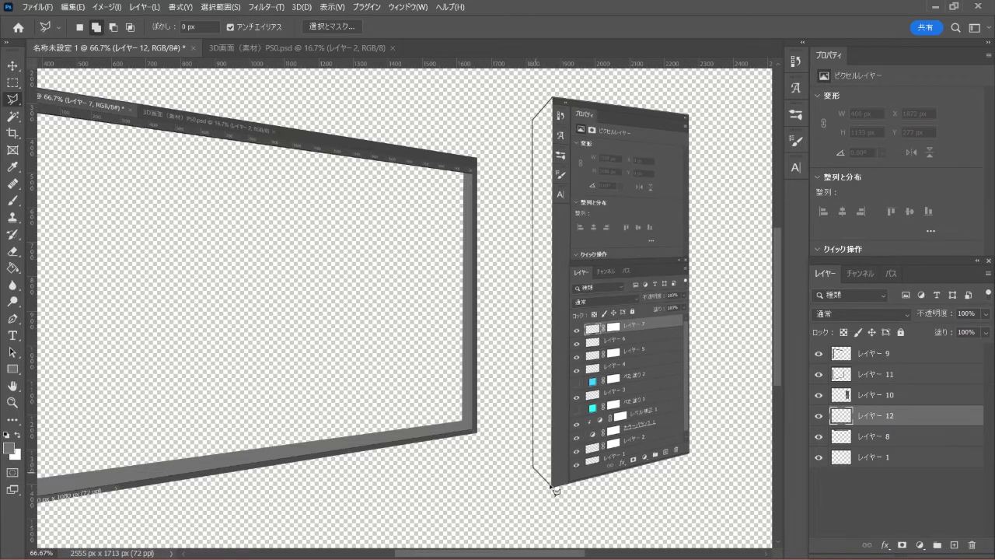
click(551, 488)
click(552, 98)
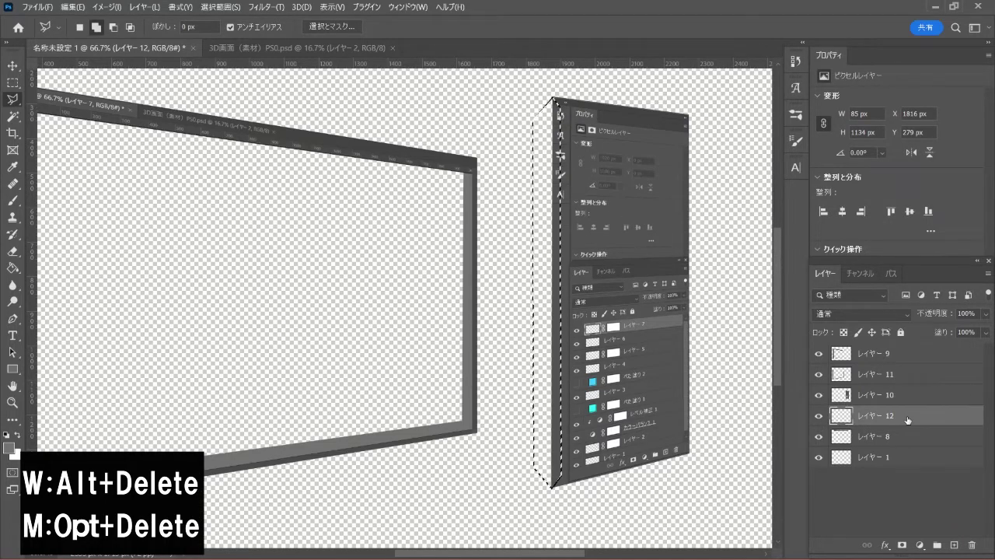
key(alt+Delete)
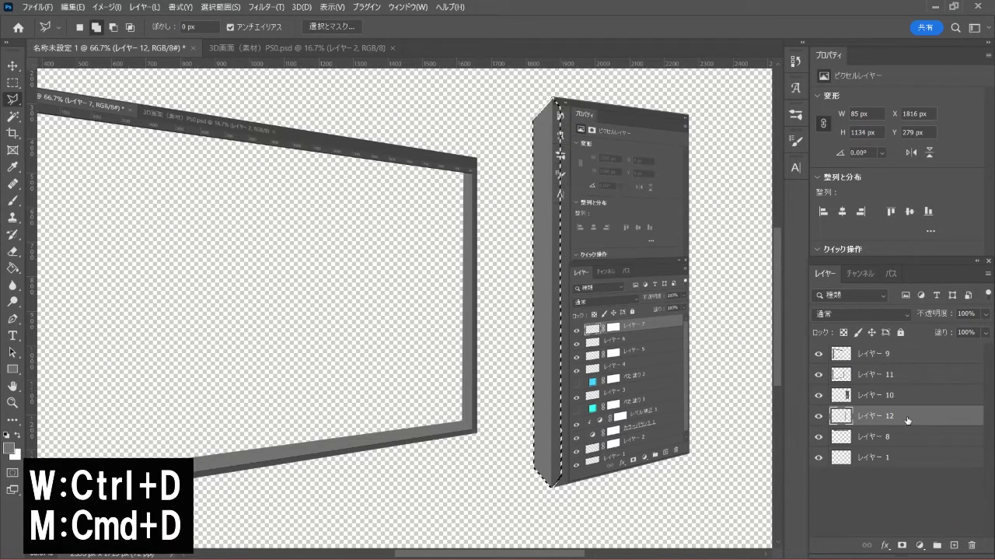
key(ctrl+d)
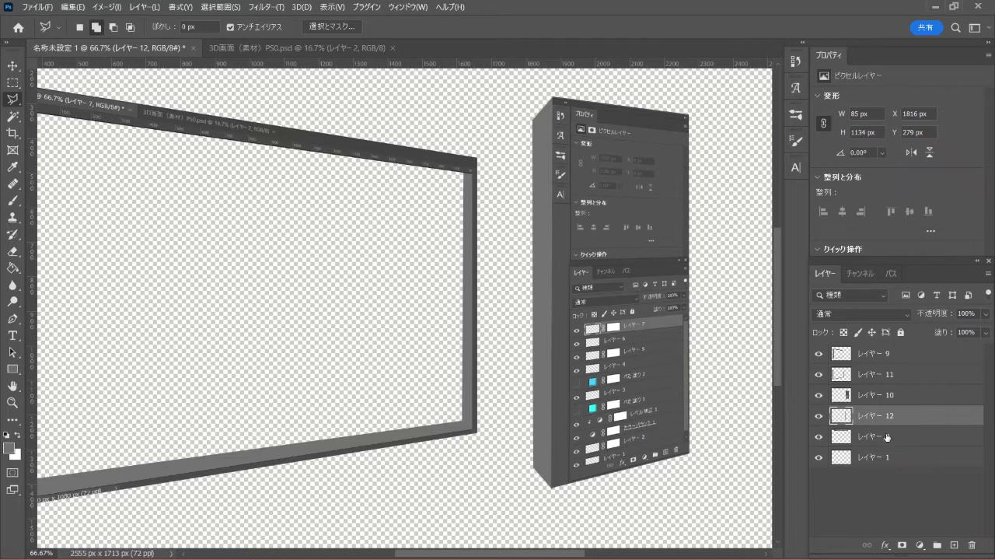
- Select レイヤー 8 and add new layer レイヤー 13 for the menu-bar strip's underside
click(886, 437)
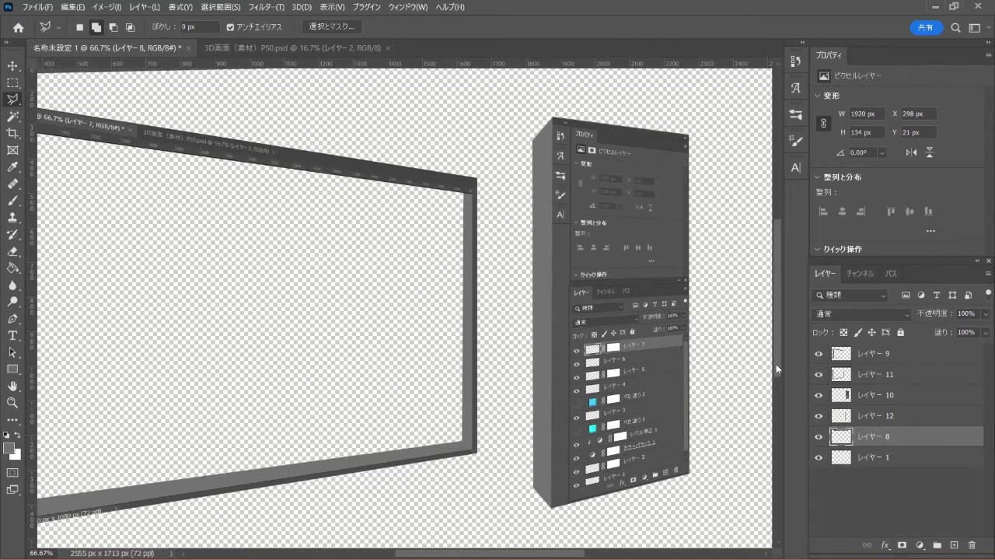
drag(778, 375, 774, 348)
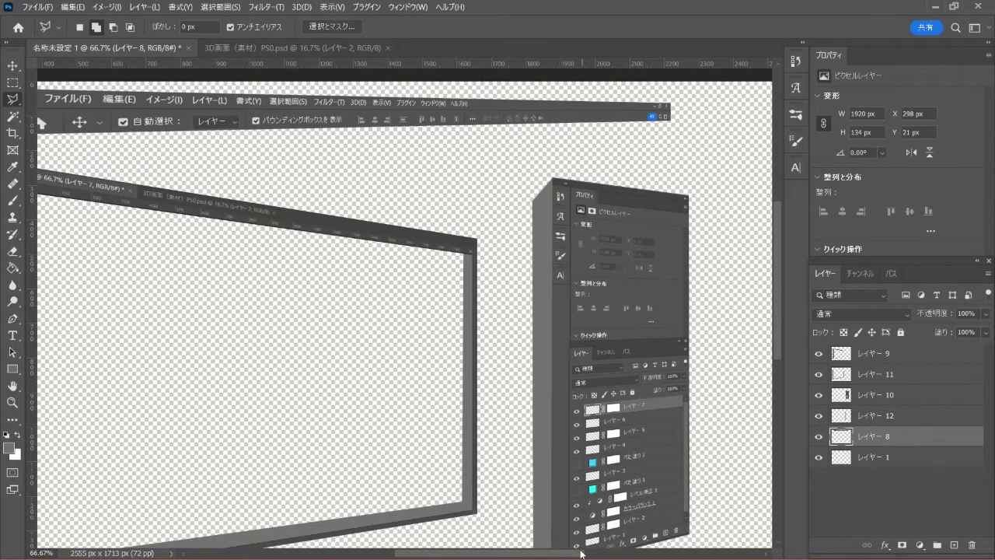
drag(578, 554, 562, 555)
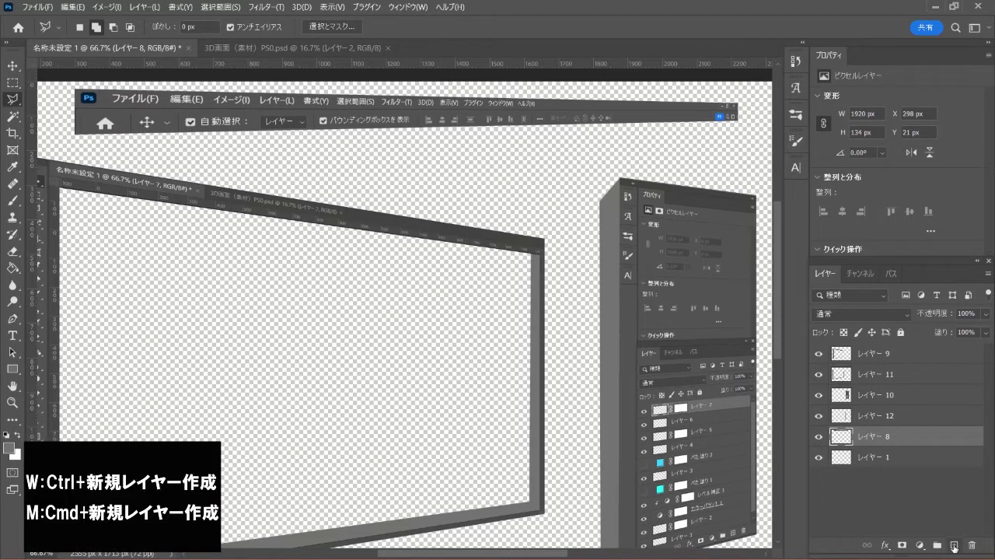
ctrl+click(953, 544)
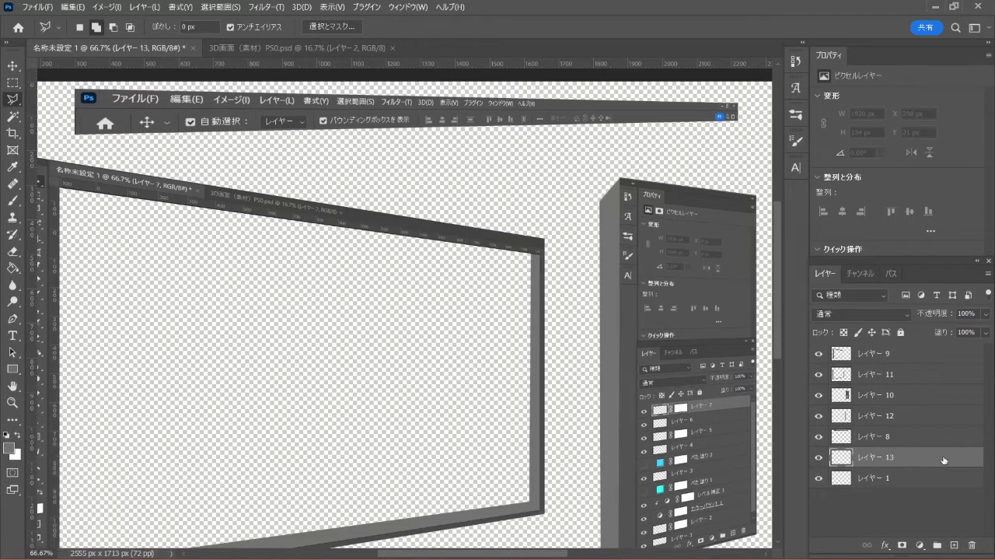
- Fill a 1957 × 179 px grey face under and left of the menu-bar strip, deselect, fit on screen
right_click(13, 99)
click(70, 111)
click(78, 96)
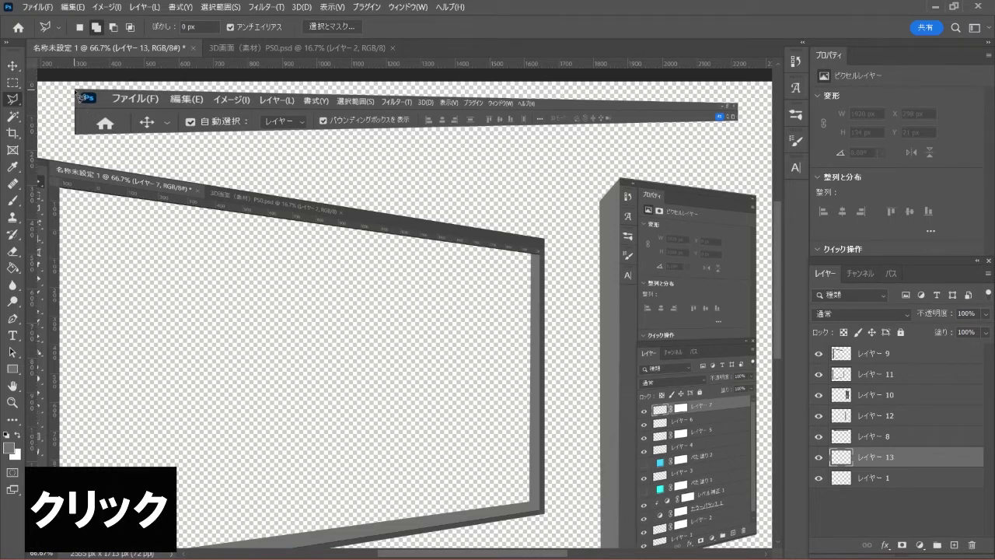
click(75, 91)
click(60, 150)
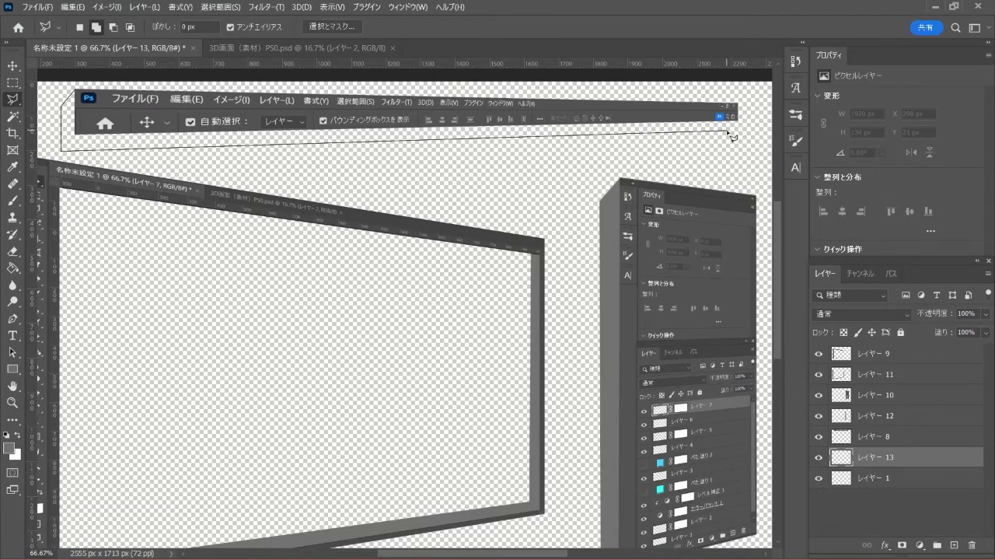
click(727, 131)
click(736, 117)
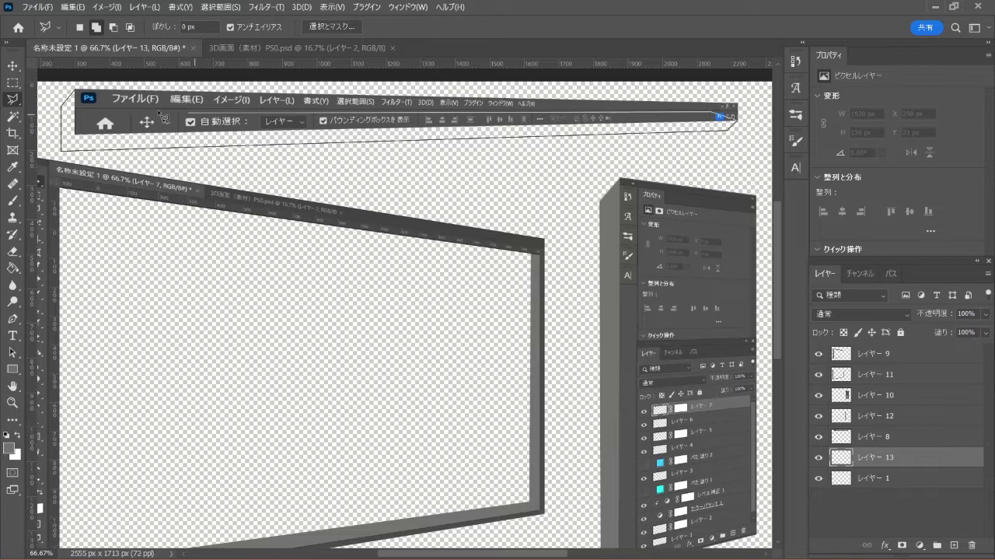
click(78, 94)
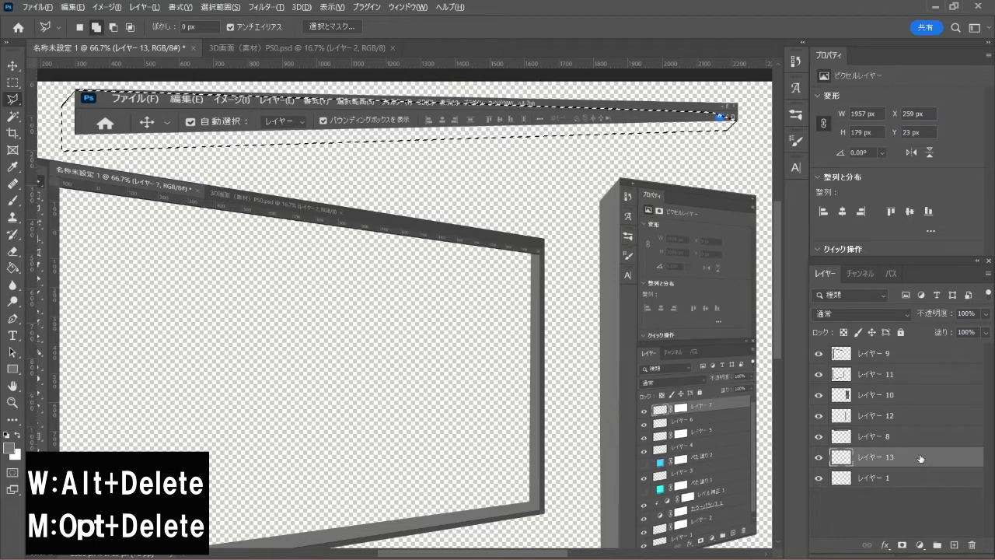
key(alt+Delete)
key(ctrl+d)
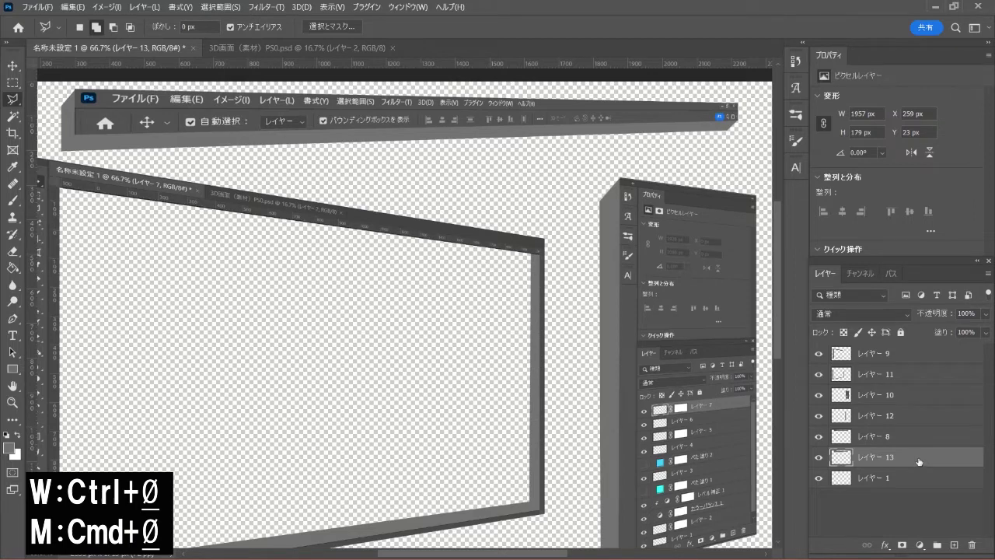
key(ctrl+0)
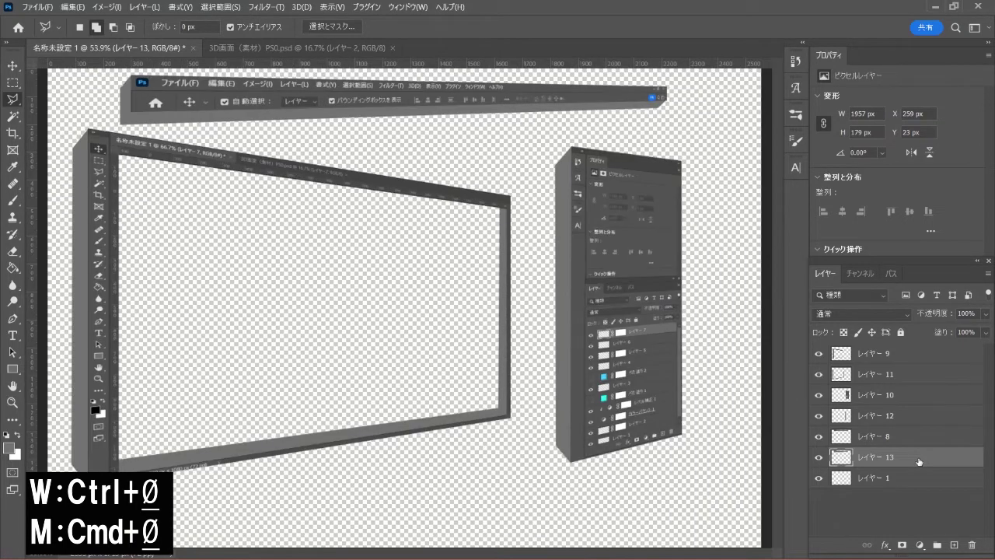
- Add a Solid Color fill layer at the bottom of the stack, below レイヤー 1
click(900, 476)
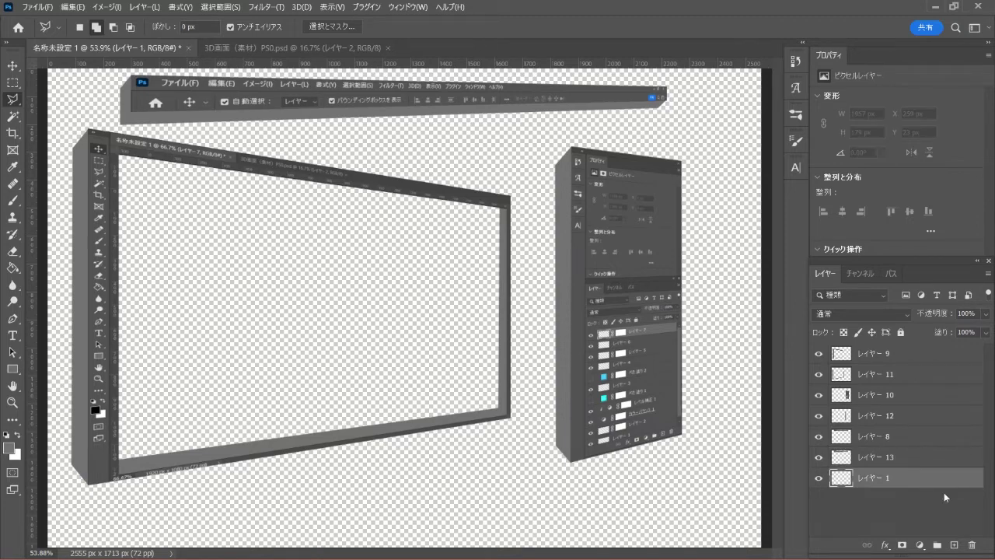
ctrl+click(955, 544)
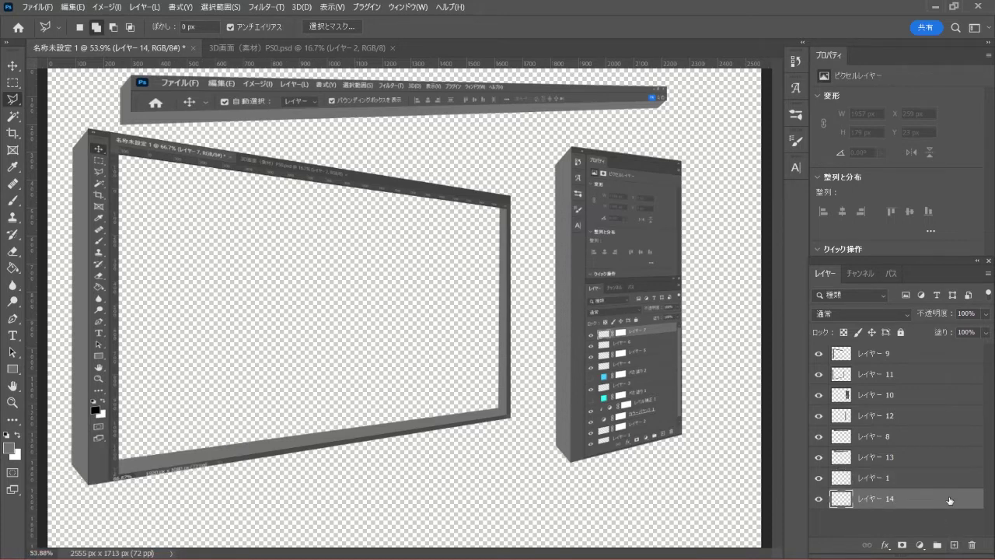
click(922, 544)
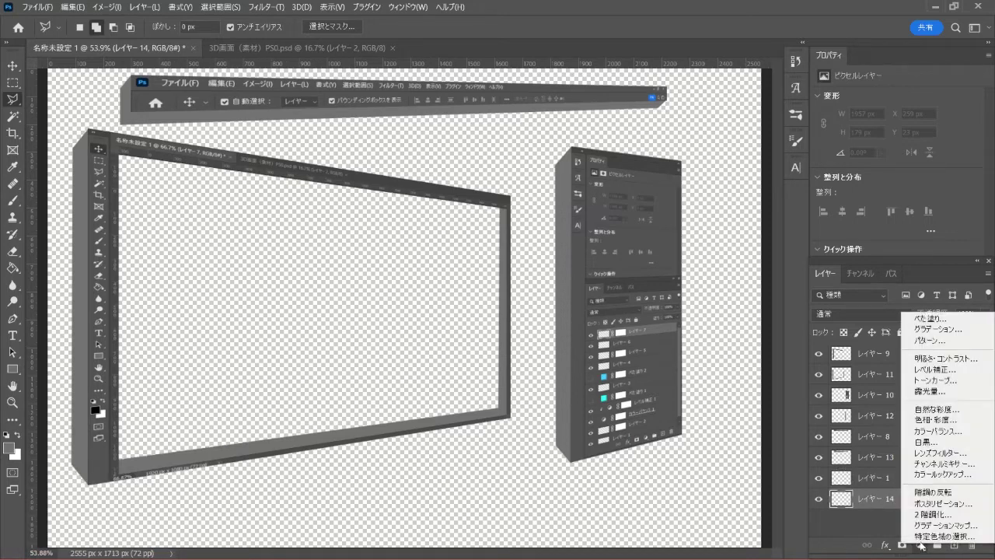
click(965, 319)
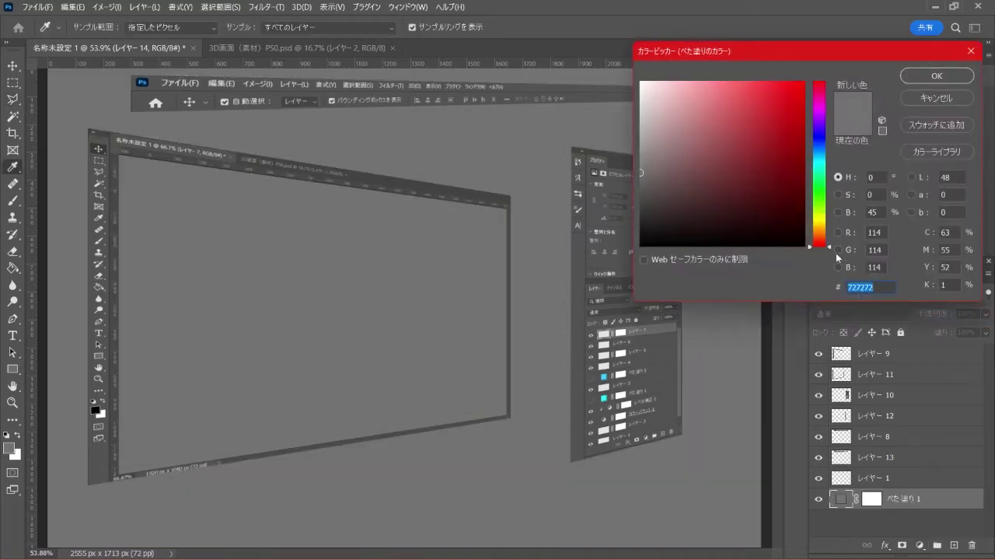
- Set the fill layer べた塗り 1 to light blue #b1edfc
click(820, 160)
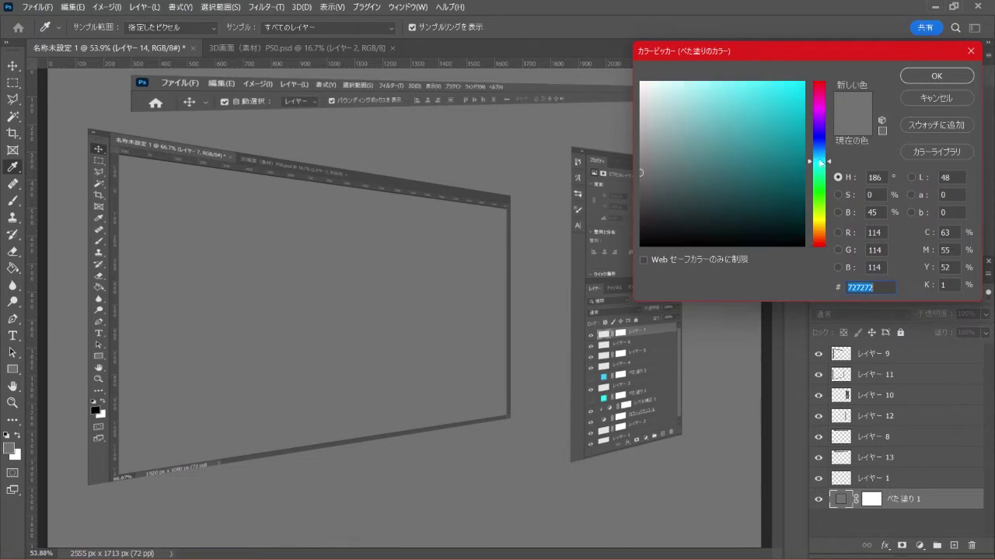
click(745, 112)
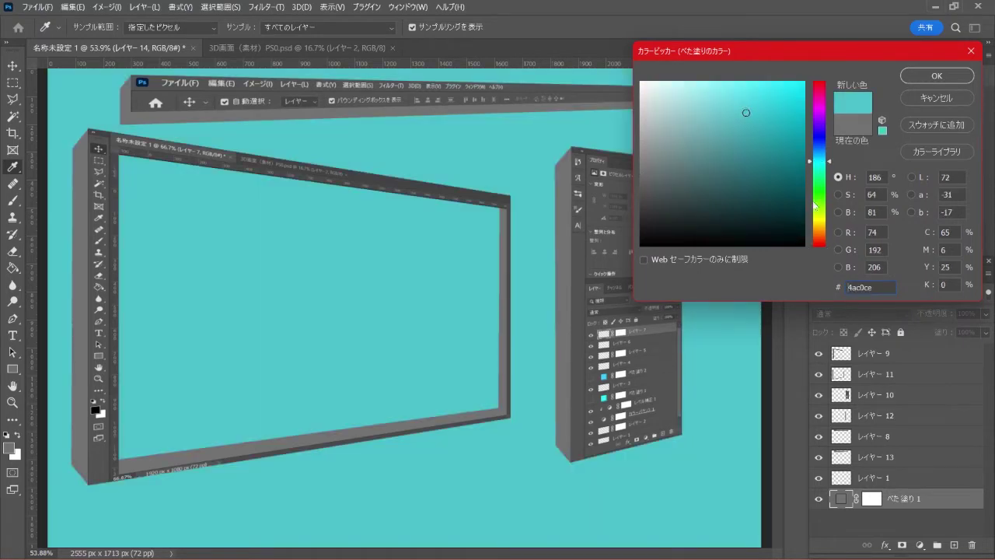
mouse_move(824, 161)
mouse_down()
mouse_move(832, 198)
mouse_move(830, 166)
mouse_up()
drag(872, 287, 830, 286)
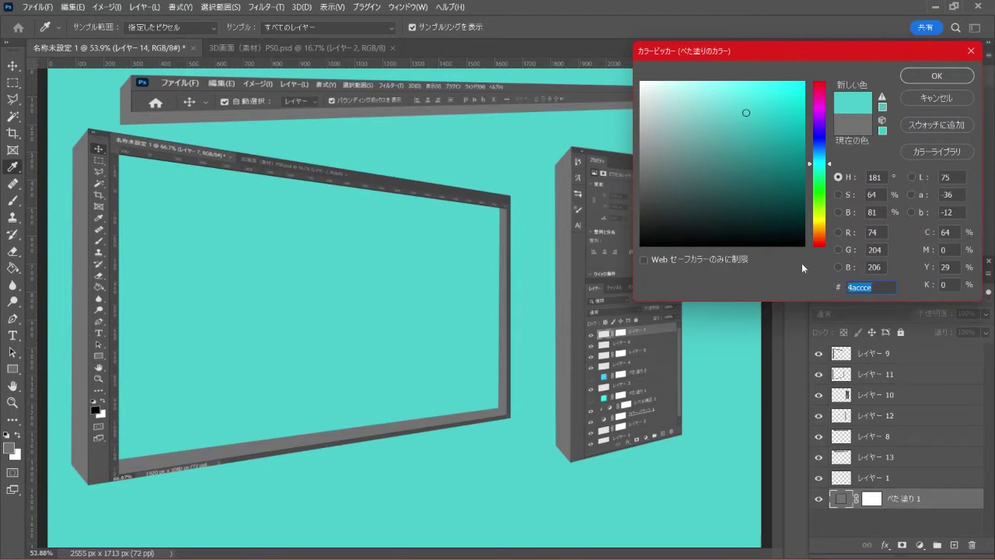
text(b1)
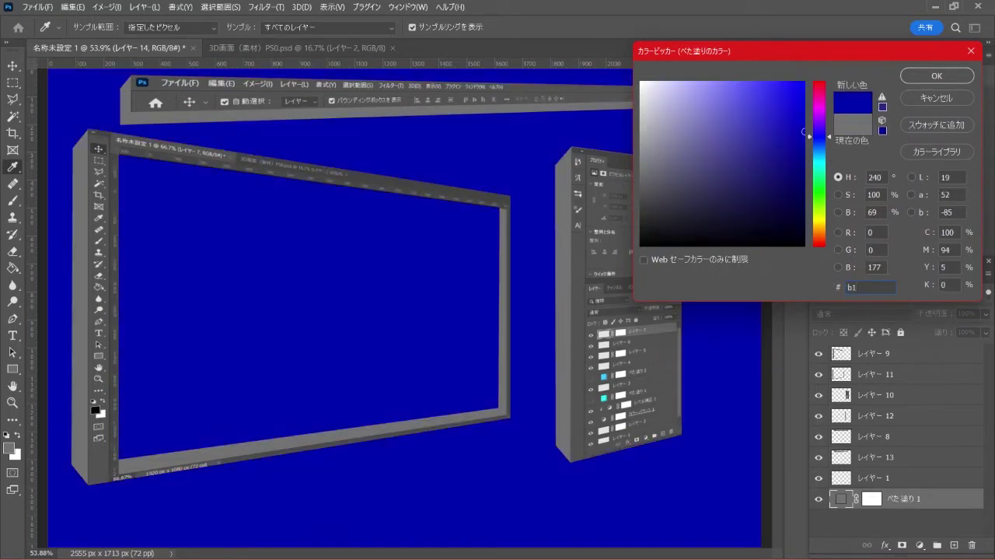
text(ed)
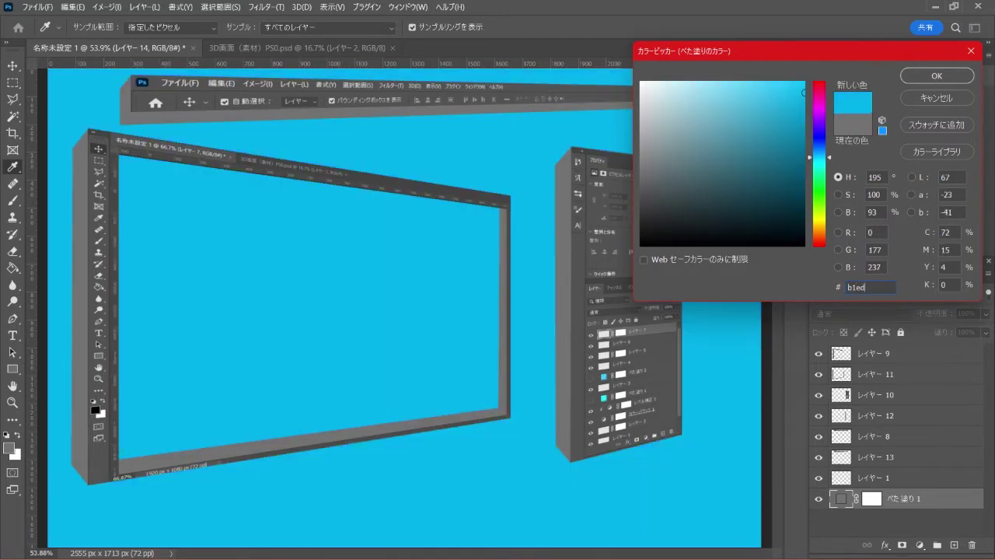
text(fc)
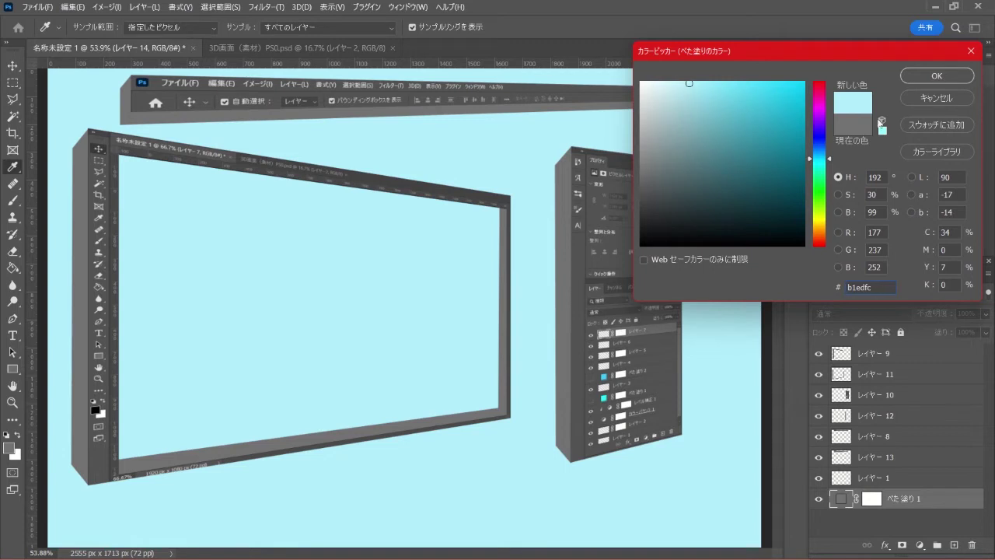
click(922, 77)
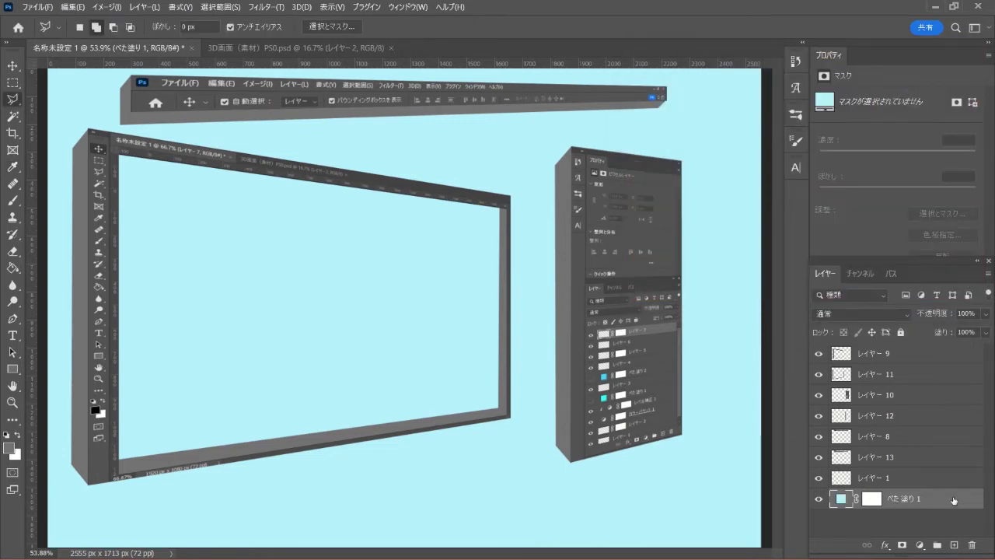
- In the material file, select Layer 0 and switch to the Quick Selection tool
click(272, 48)
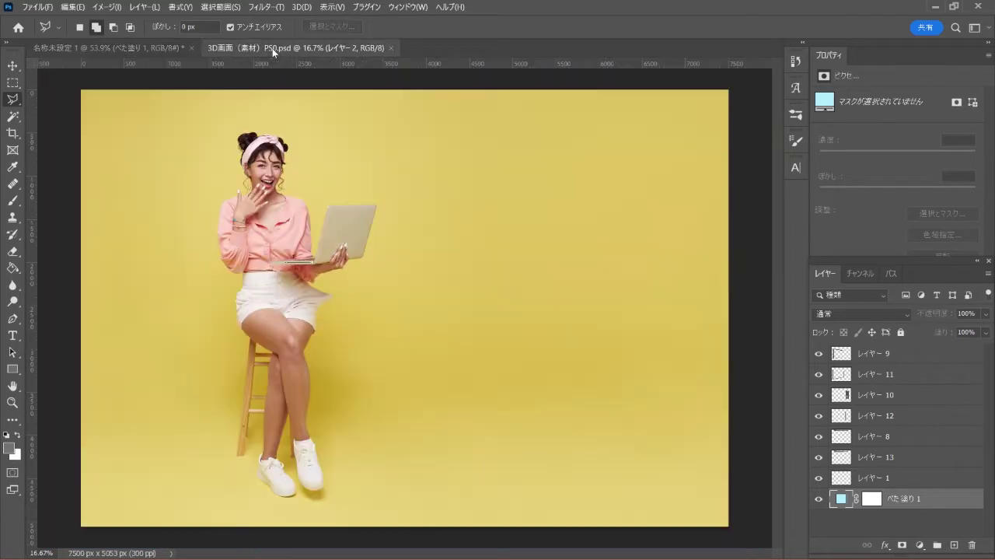
click(886, 354)
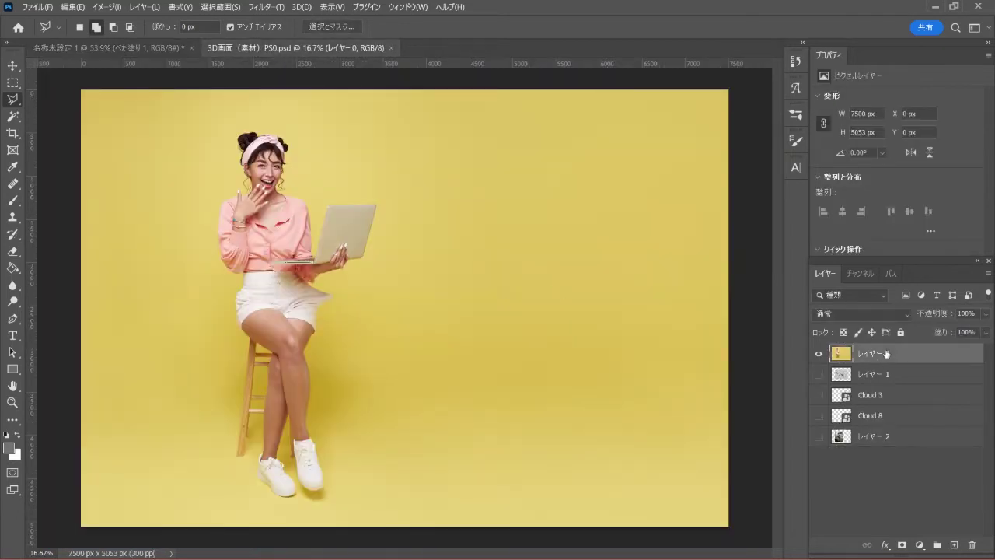
click(13, 116)
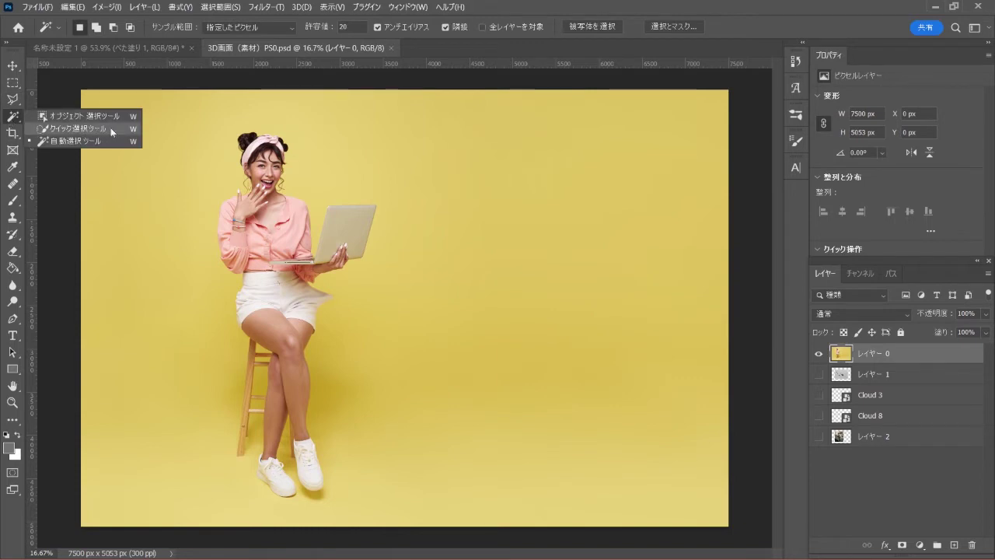
click(110, 127)
- Select the woman and her laptop, then mask Layer 0 to hide the yellow background
click(380, 28)
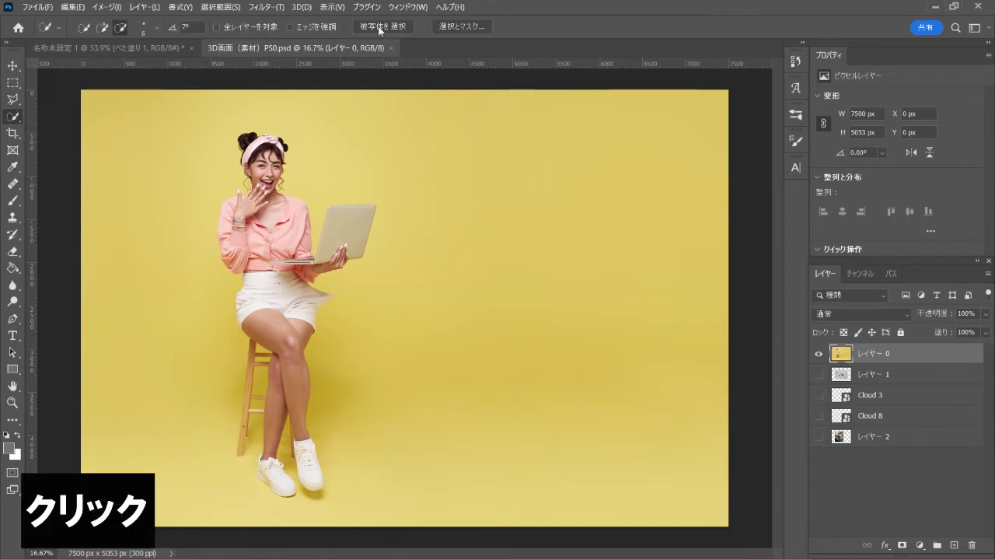
click(380, 28)
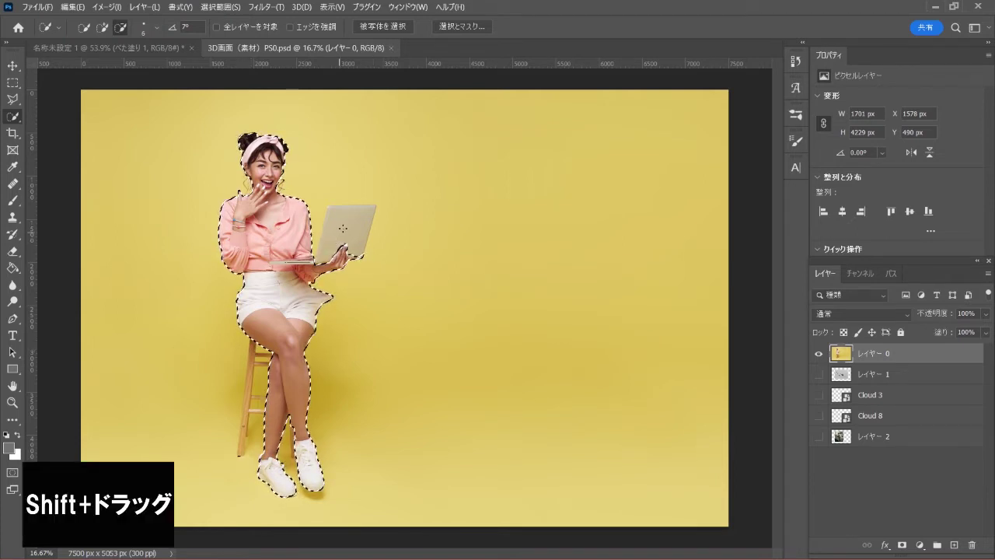
shift+drag(341, 228, 342, 236)
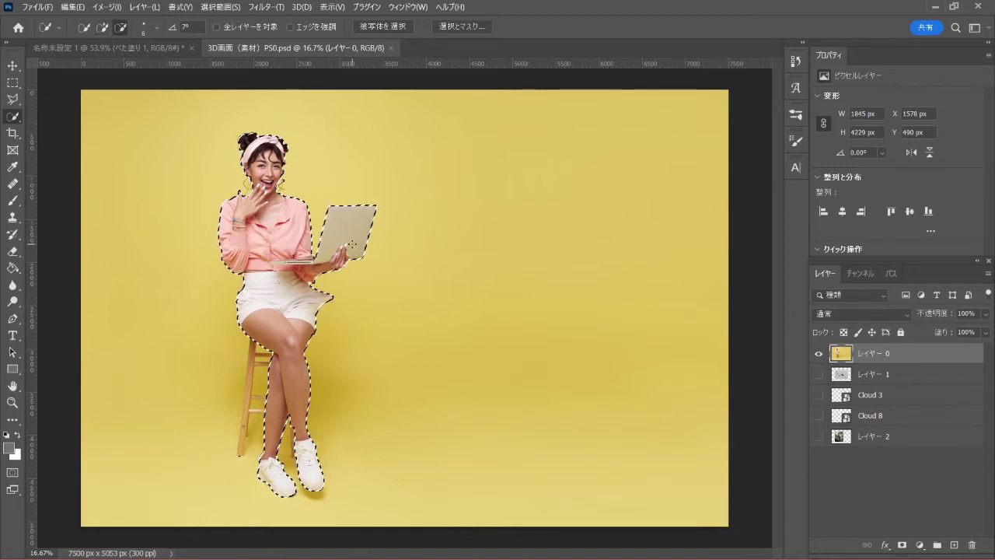
key(alt)
click(902, 545)
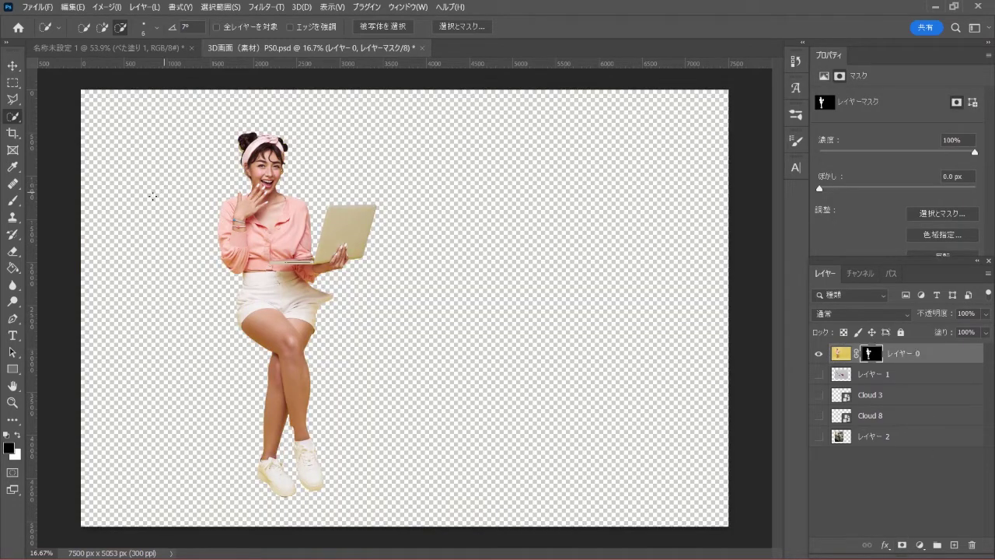
drag(17, 202, 50, 202)
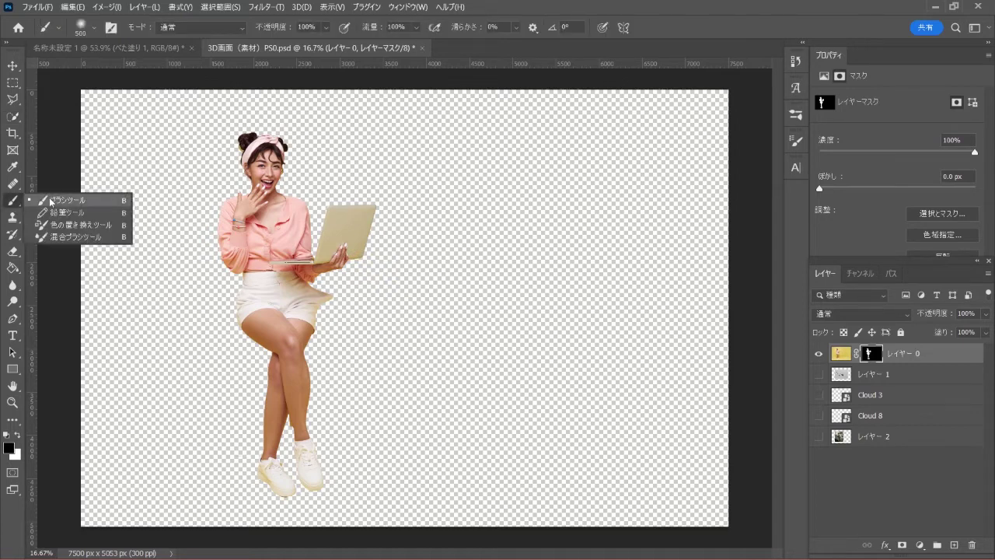
- Paint on the mask with a 200 px Hard Round brush to trim the flap at the shorts' right edge
click(91, 202)
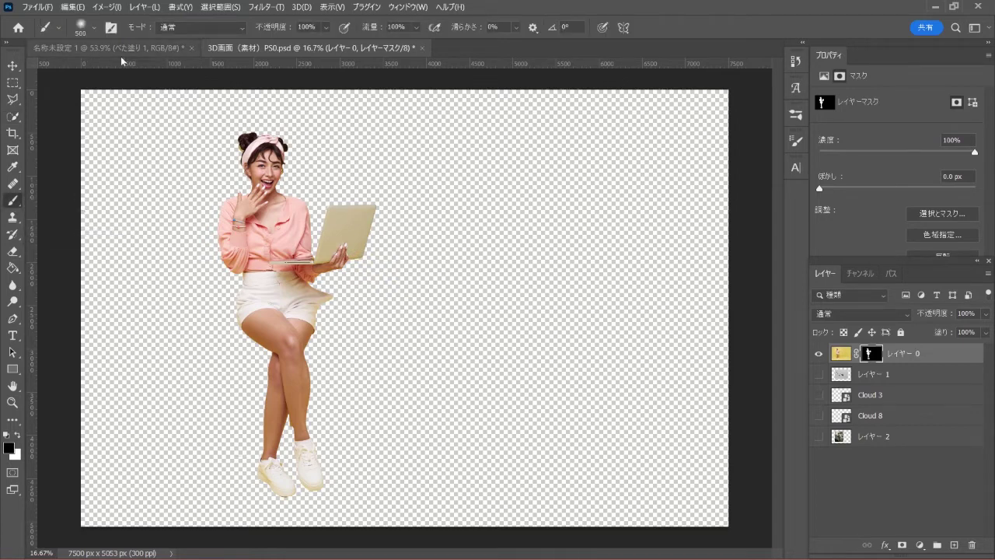
click(95, 29)
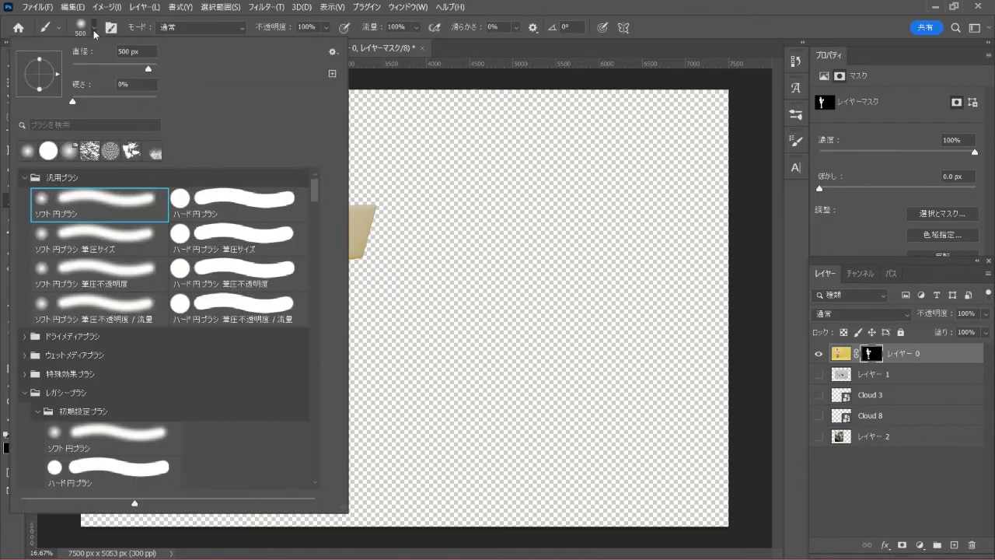
click(218, 199)
click(505, 124)
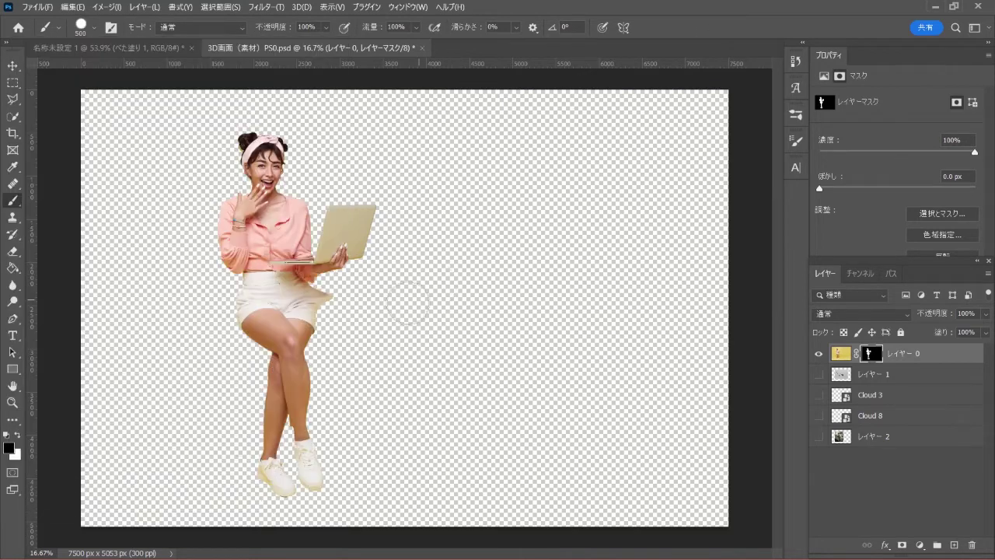
key(bracketleft)
key(bracketleft)
key(bracketleft)
key(bracketleft)
mouse_move(338, 322)
mouse_down()
mouse_move(329, 284)
mouse_move(337, 310)
mouse_move(327, 314)
mouse_up()
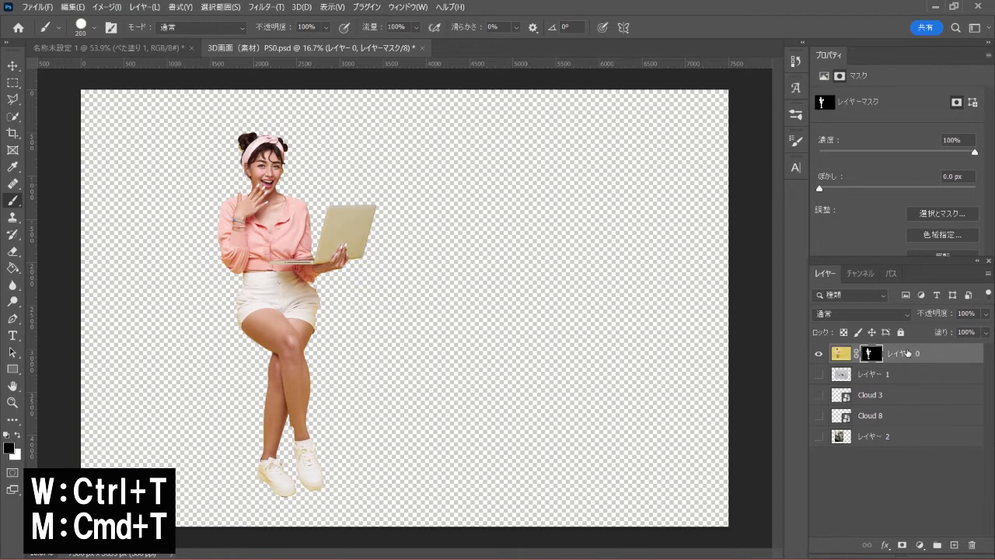
- Scale down the woman layer and drag it into the untitled scene document
key(ctrl+t)
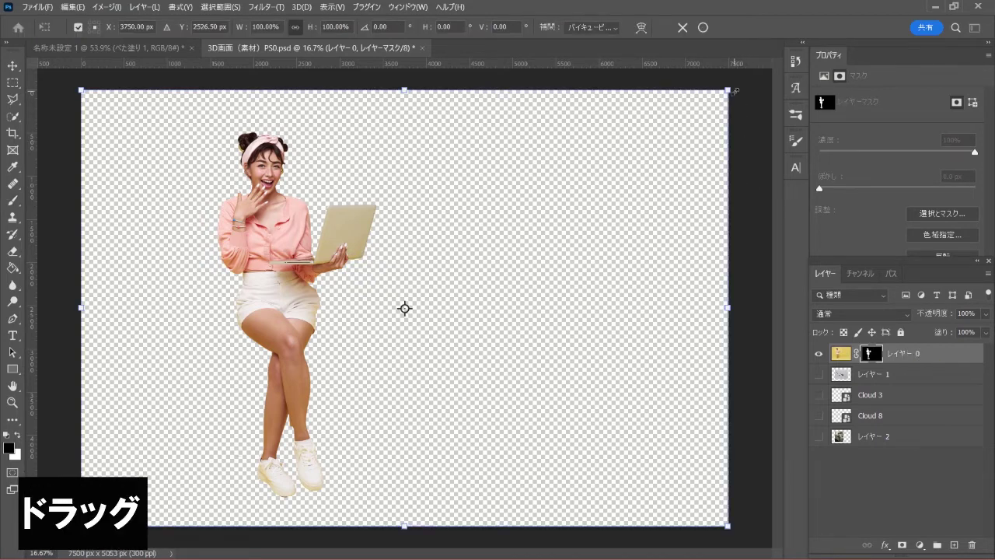
mouse_move(733, 89)
mouse_down()
mouse_move(584, 224)
mouse_move(351, 403)
mouse_up()
click(702, 28)
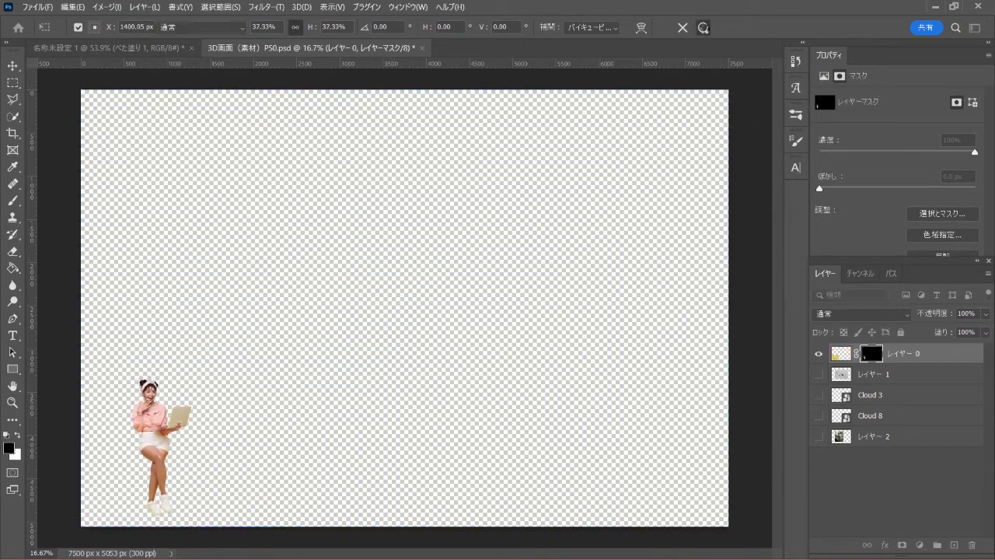
key(b)
key(v)
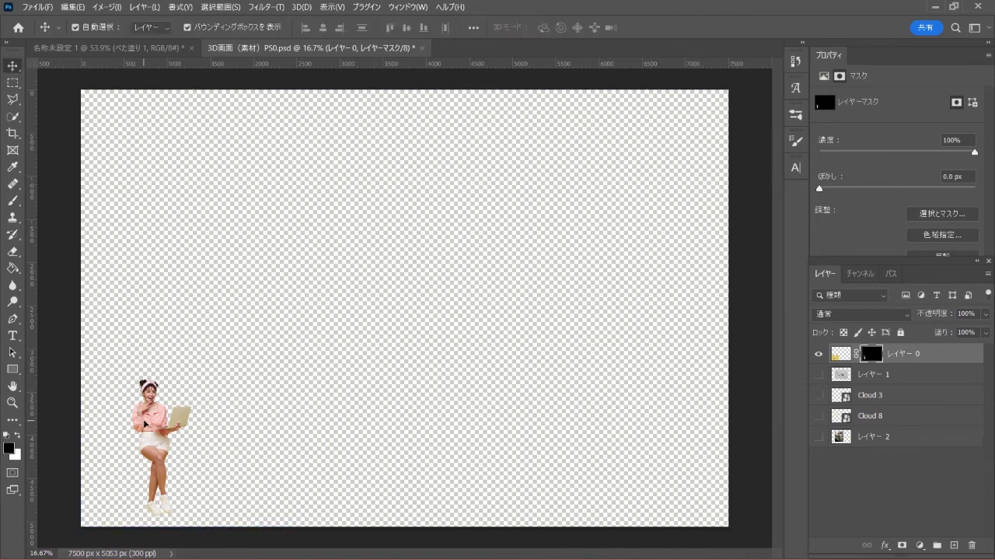
drag(134, 374, 135, 55)
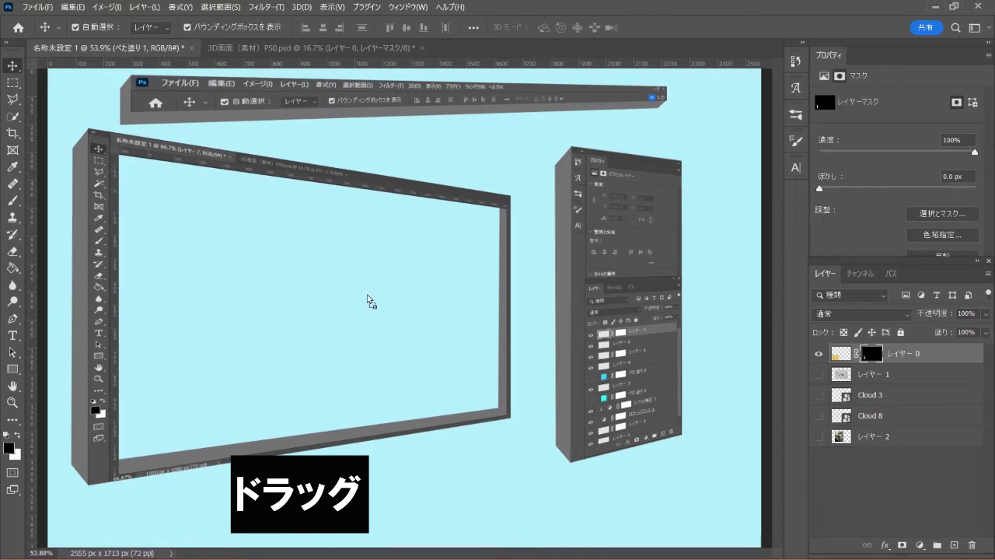
drag(136, 54, 368, 294)
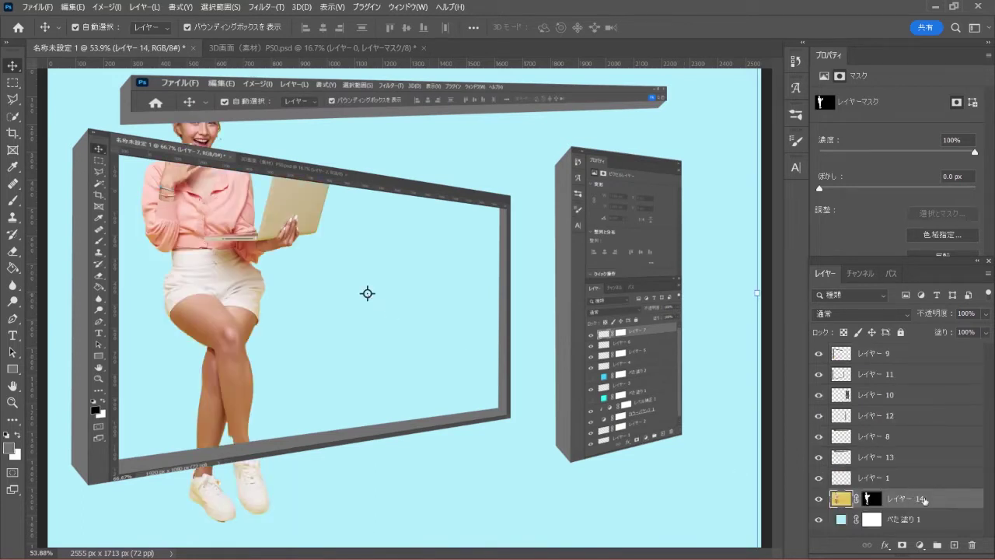
- Move Layer 14 to the top and resize it to 874 × 589 px on the frame's bottom edge
drag(924, 499, 933, 352)
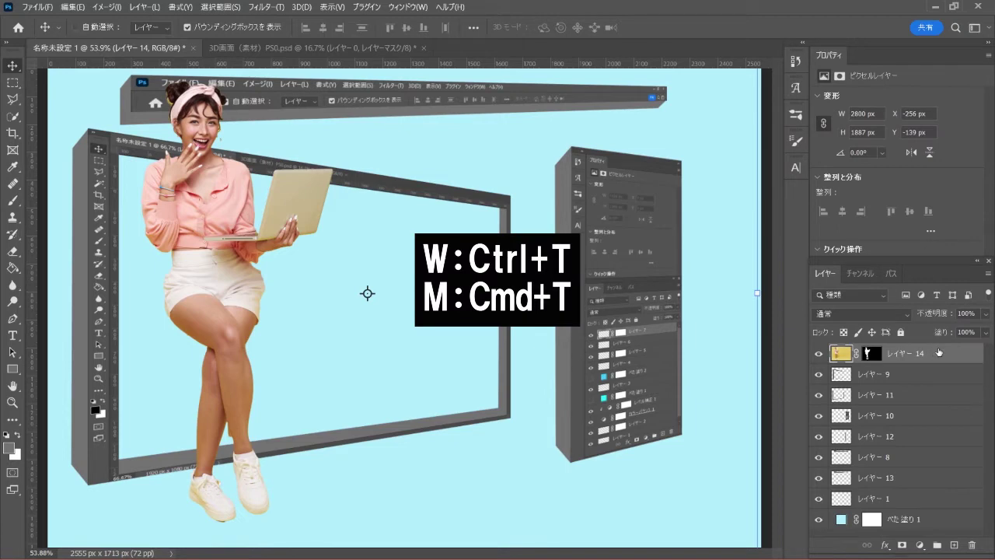
key(ctrl+t)
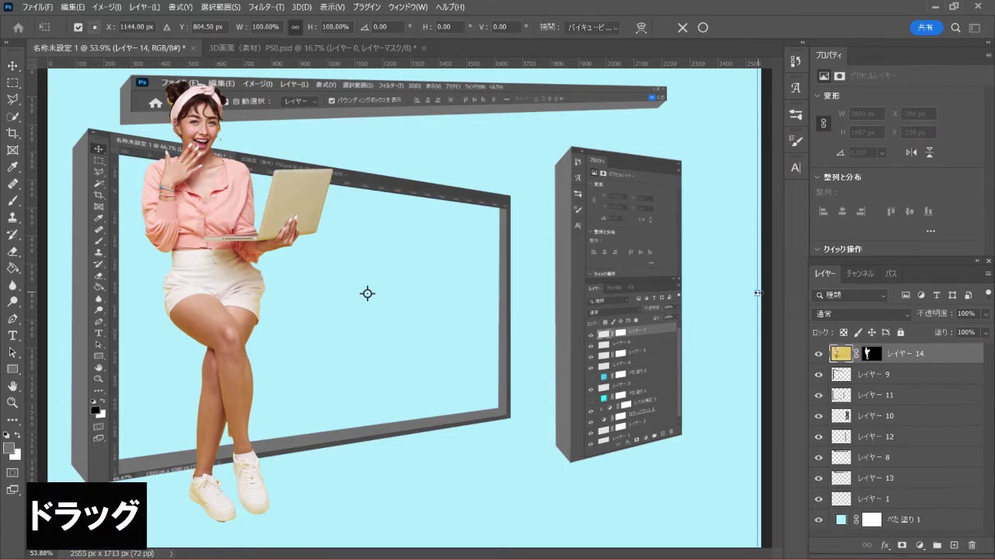
mouse_move(758, 293)
mouse_down()
mouse_move(666, 279)
mouse_move(381, 282)
mouse_move(369, 296)
mouse_up()
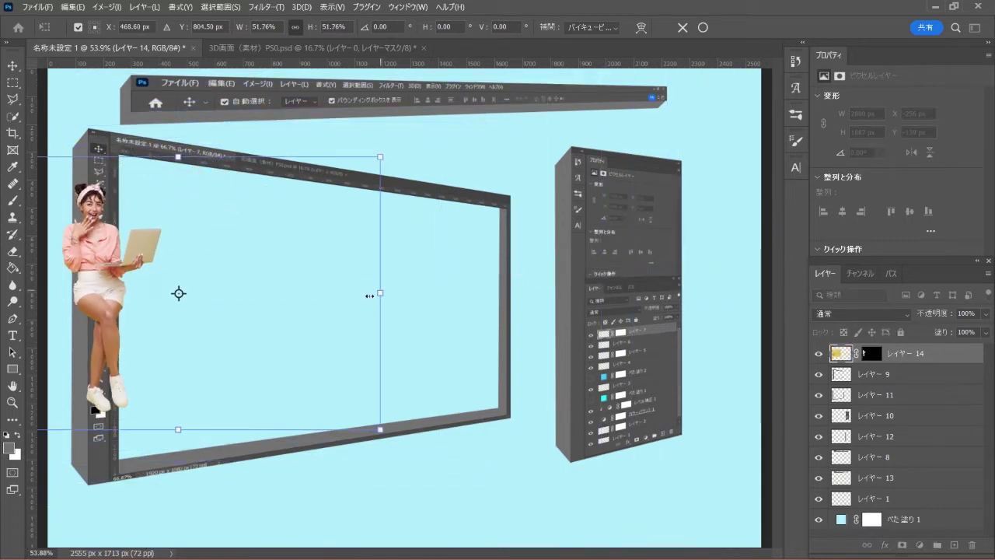
mouse_move(111, 285)
mouse_down()
mouse_move(544, 295)
mouse_move(422, 295)
mouse_up()
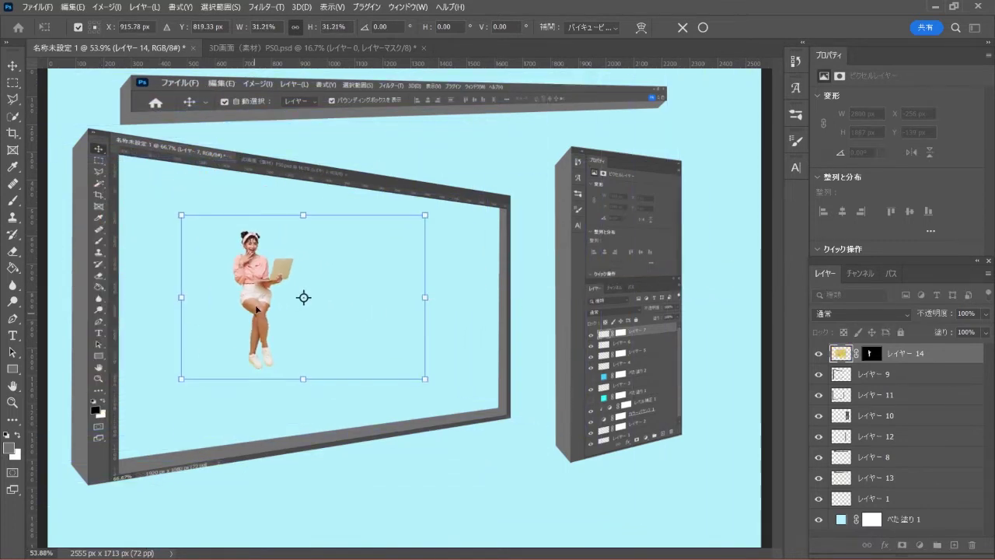
mouse_move(304, 295)
mouse_down()
mouse_move(333, 425)
mouse_move(317, 433)
mouse_up()
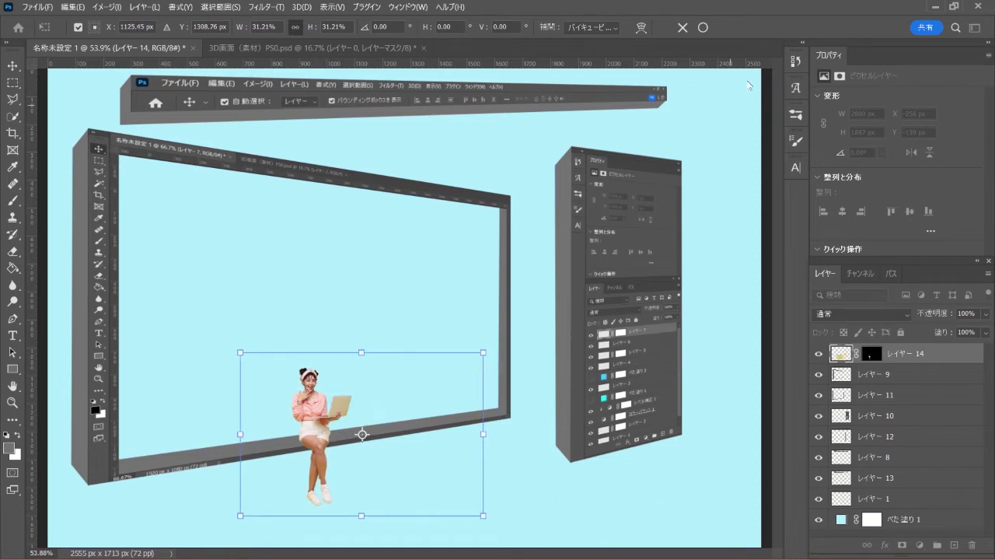
click(703, 27)
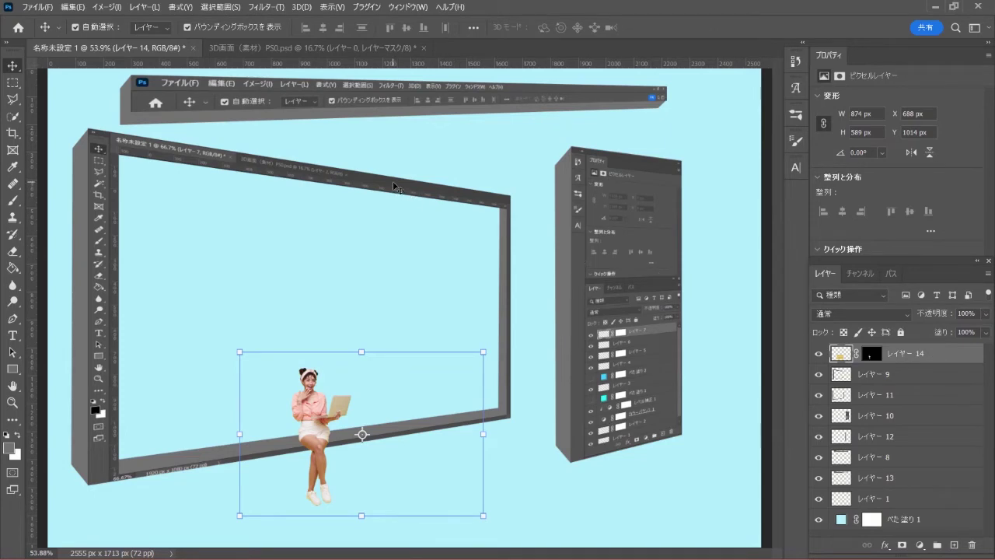
- In the material file, hide the woman, select the flamingo layer, and pick the Magic Wand
click(334, 48)
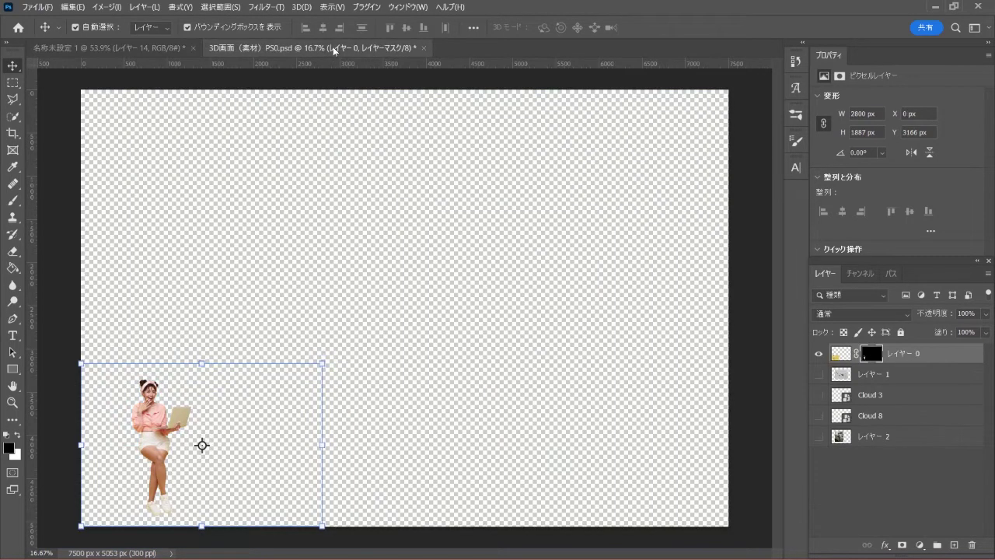
click(818, 353)
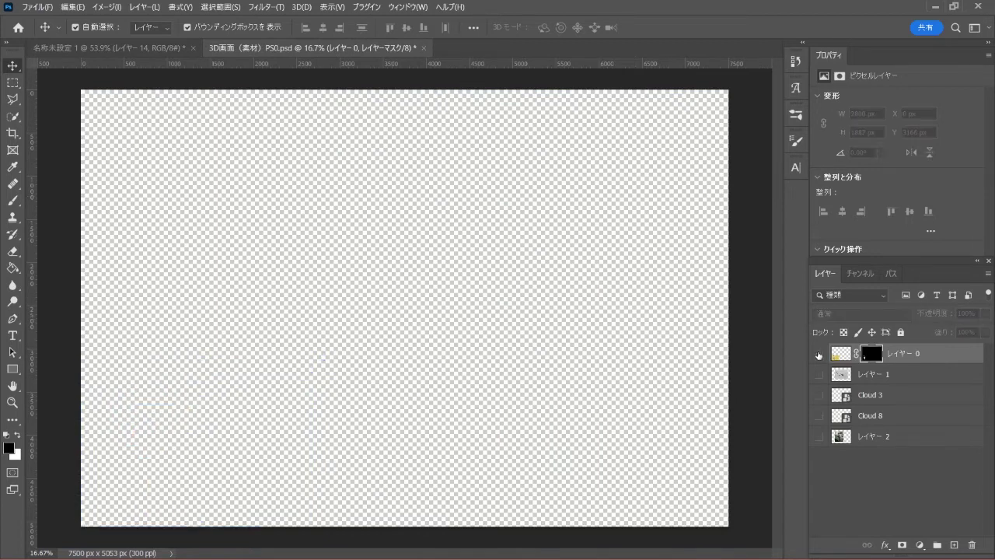
click(818, 374)
click(883, 366)
key(w)
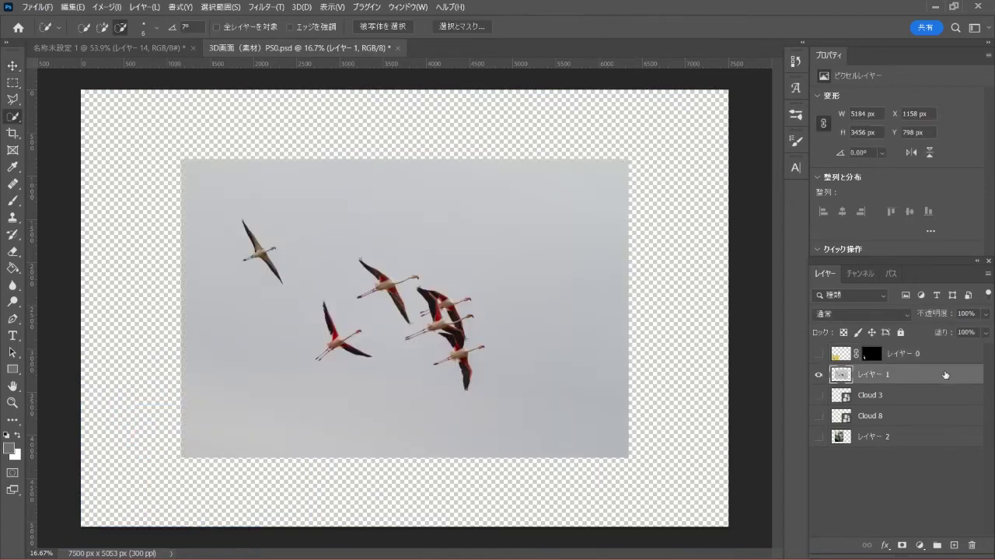
right_click(16, 119)
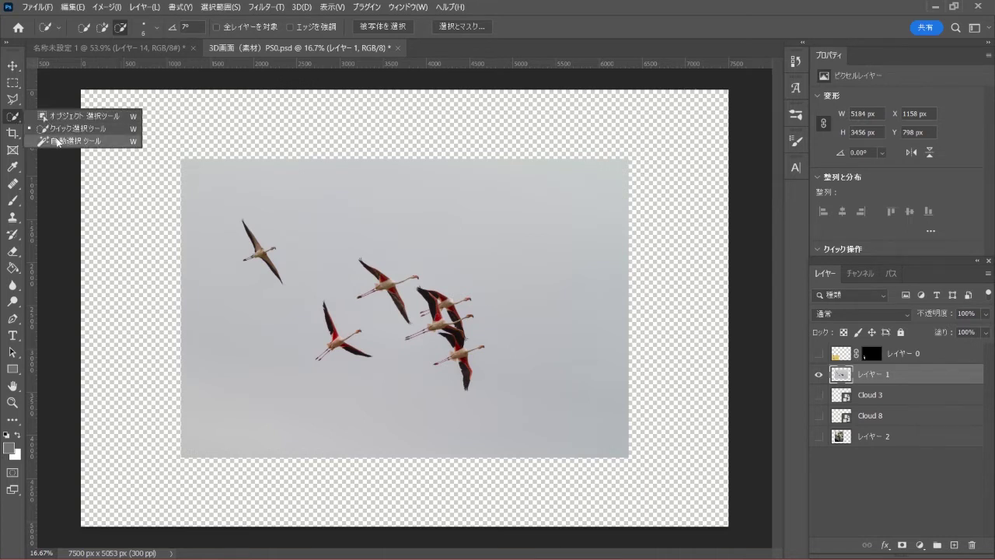
click(78, 140)
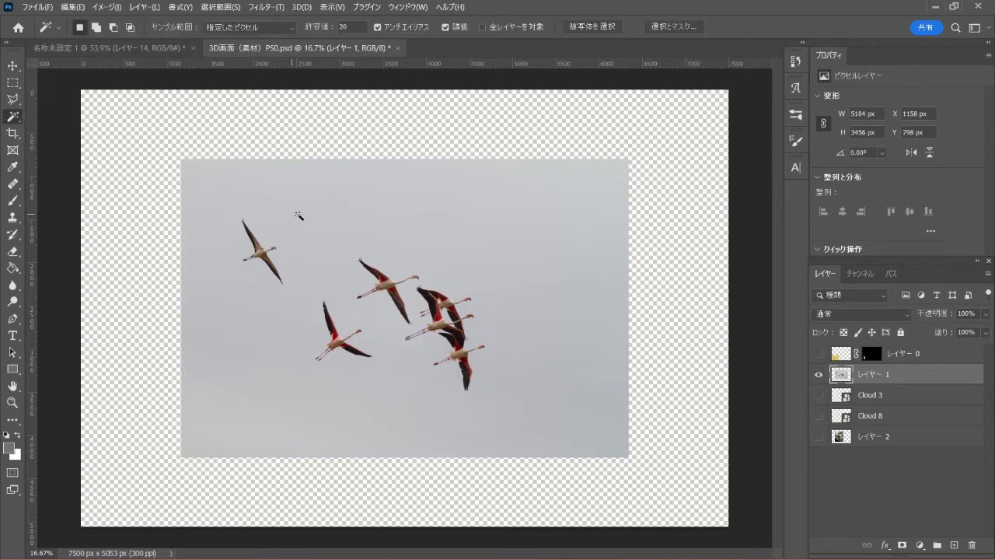
- Select the grey sky, invert the selection, and mask Layer 1 to keep only the flamingos
click(305, 206)
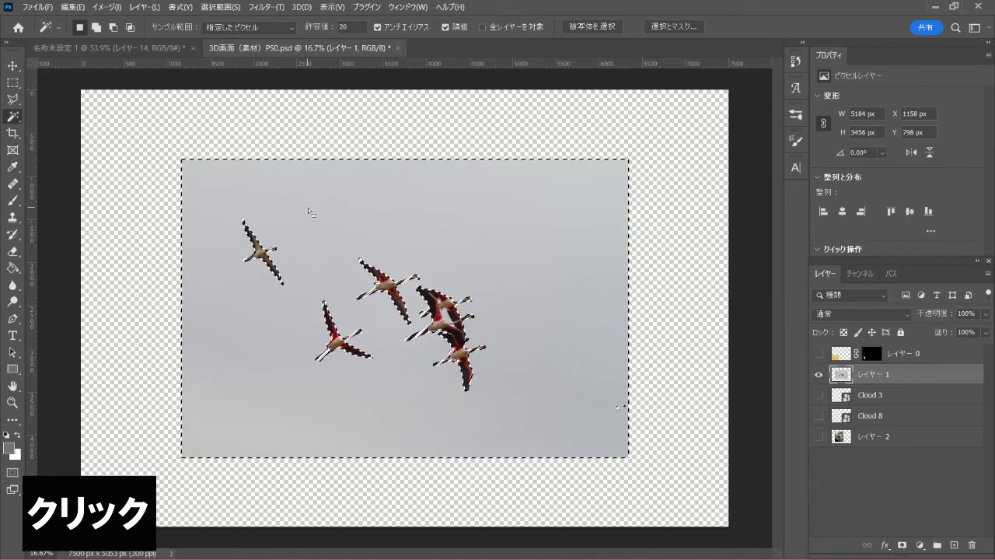
click(96, 27)
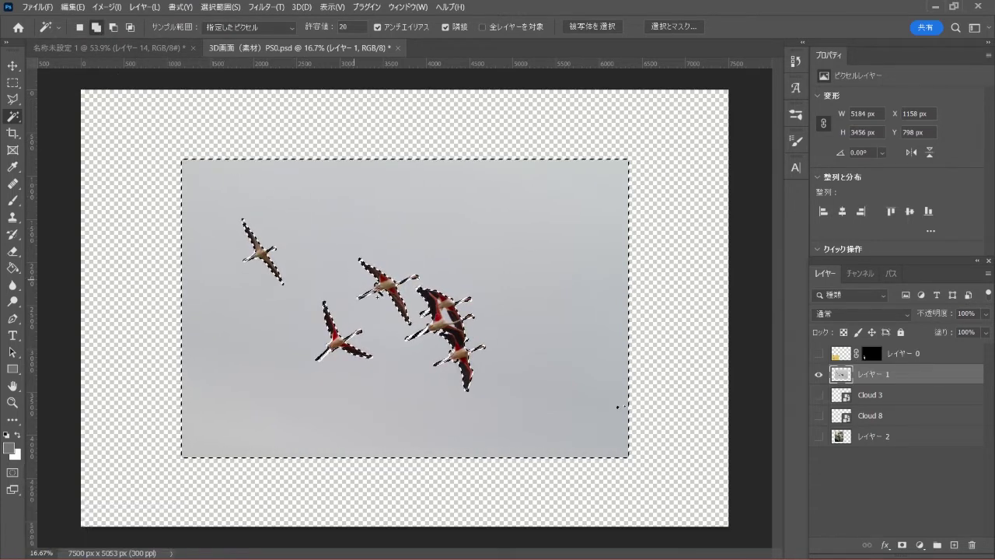
click(467, 323)
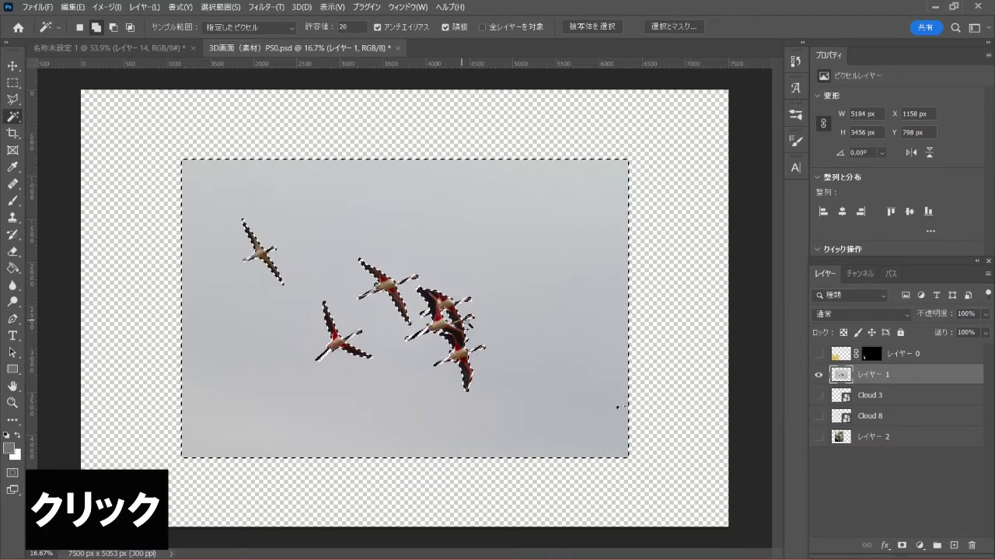
key(ctrl+shift+i)
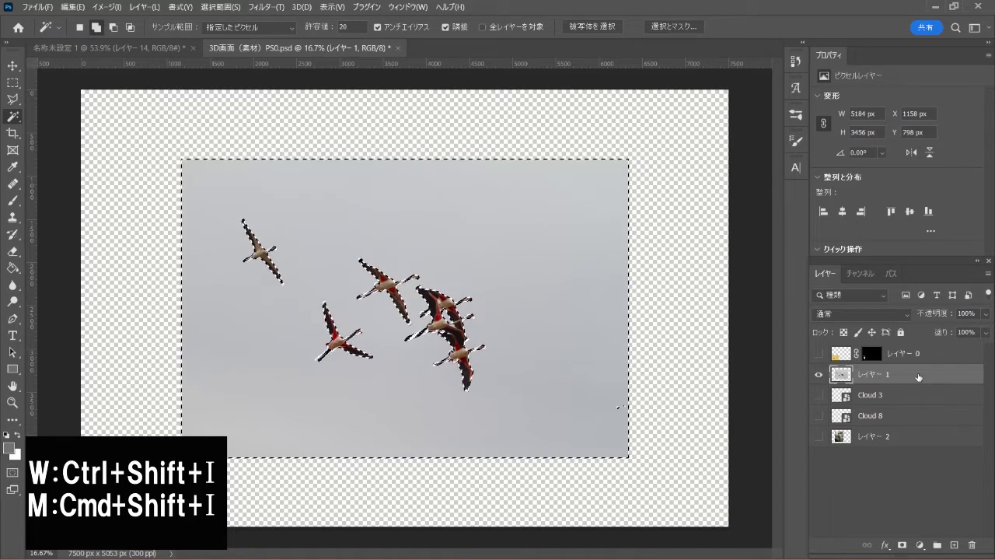
key(ctrl+shift+i)
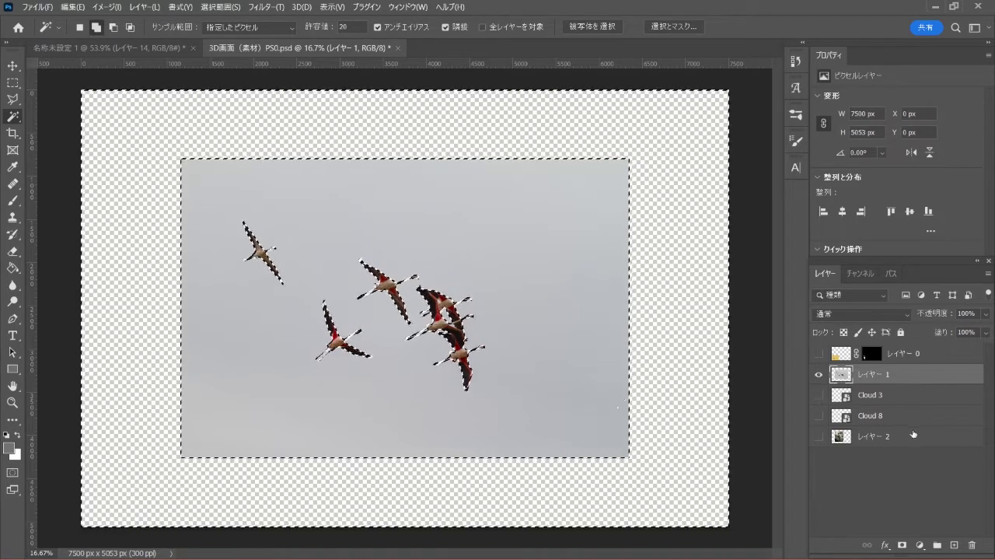
click(902, 544)
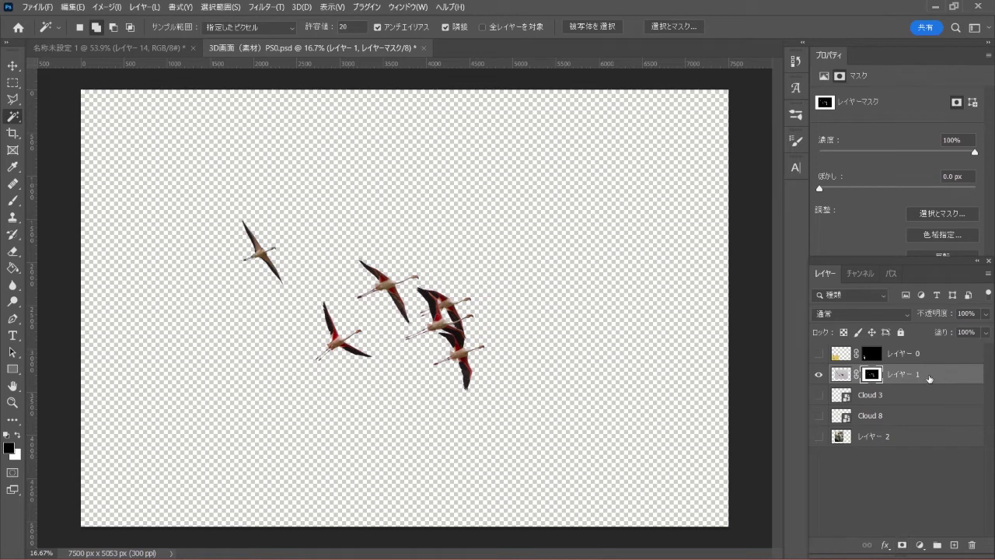
click(13, 66)
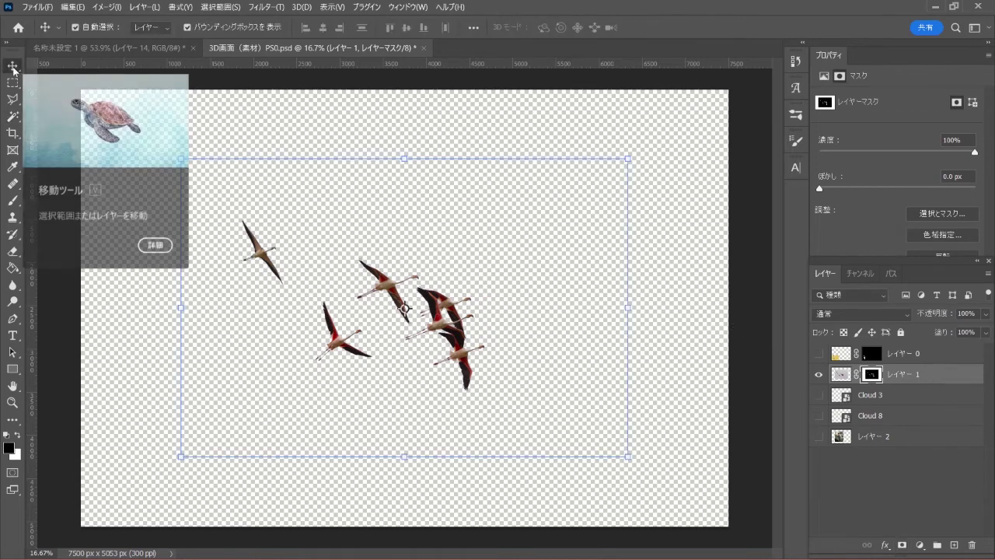
- Shrink the flamingos to about half size and drag them into the scene document
key(ctrl+t)
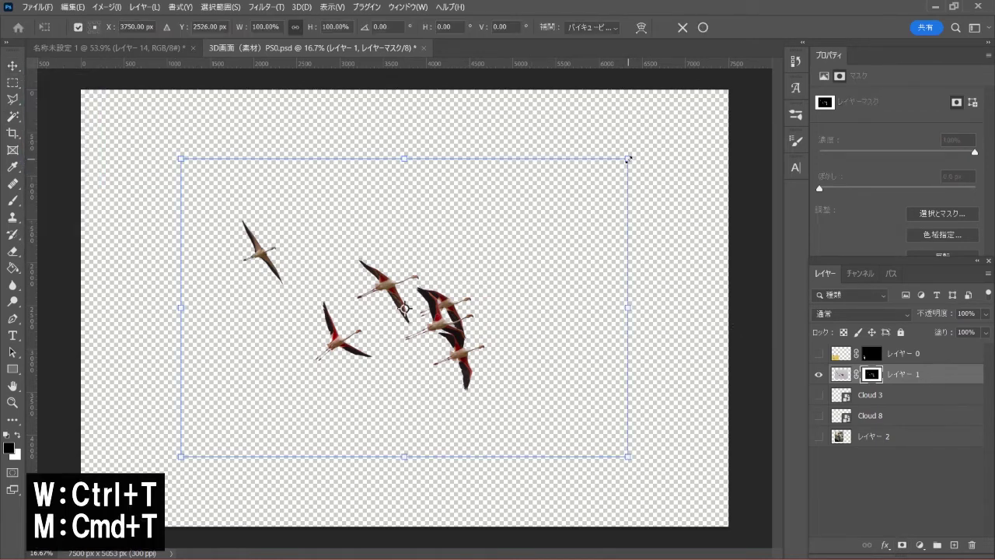
mouse_move(628, 158)
mouse_down()
mouse_move(565, 217)
mouse_move(460, 283)
mouse_move(439, 312)
mouse_move(388, 321)
mouse_up()
click(703, 27)
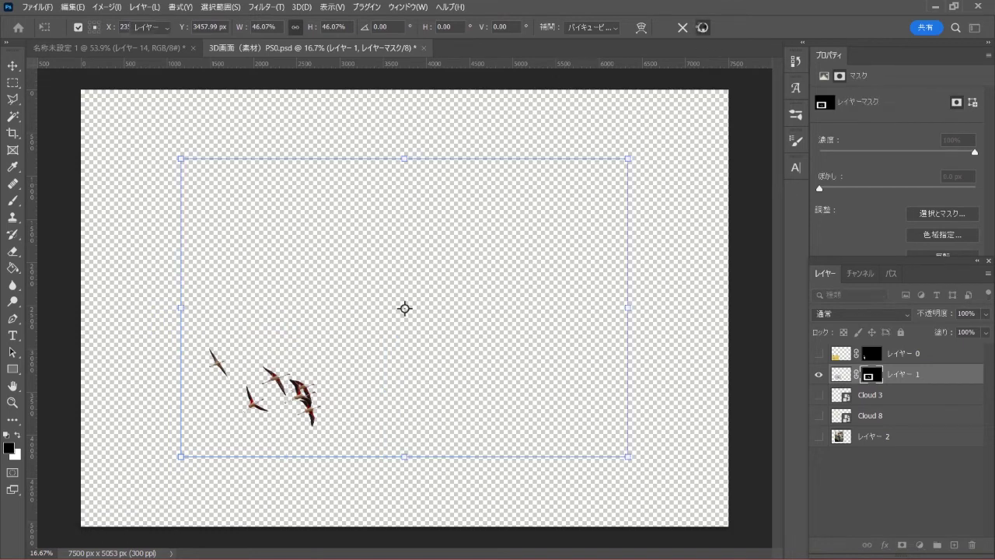
mouse_move(291, 365)
mouse_down()
mouse_move(249, 251)
mouse_move(173, 116)
mouse_move(159, 52)
mouse_move(408, 239)
mouse_up()
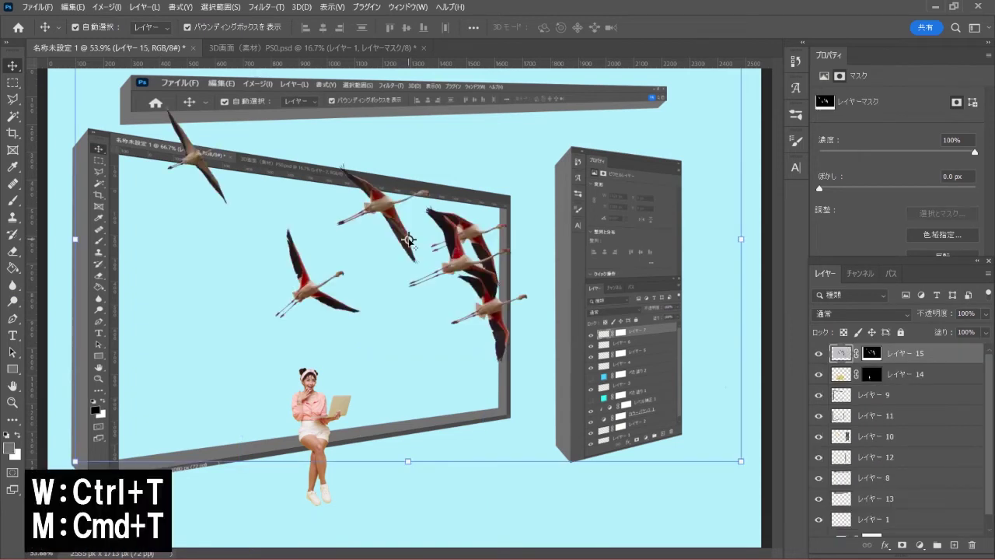
- Scale Layer 15 to 57.5% and place the flamingos across the big frame's top-right area
key(ctrl+t)
drag(745, 238, 459, 236)
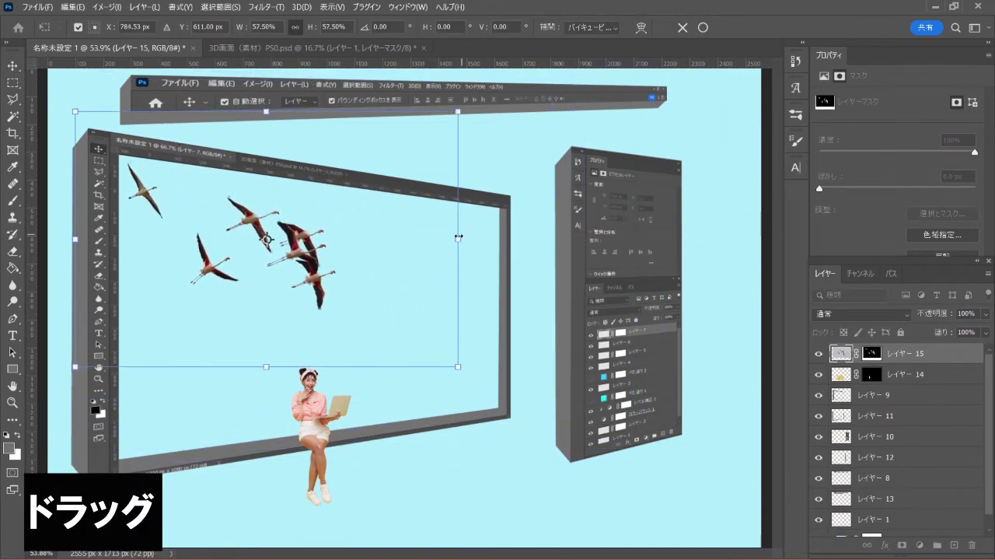
drag(270, 234, 477, 216)
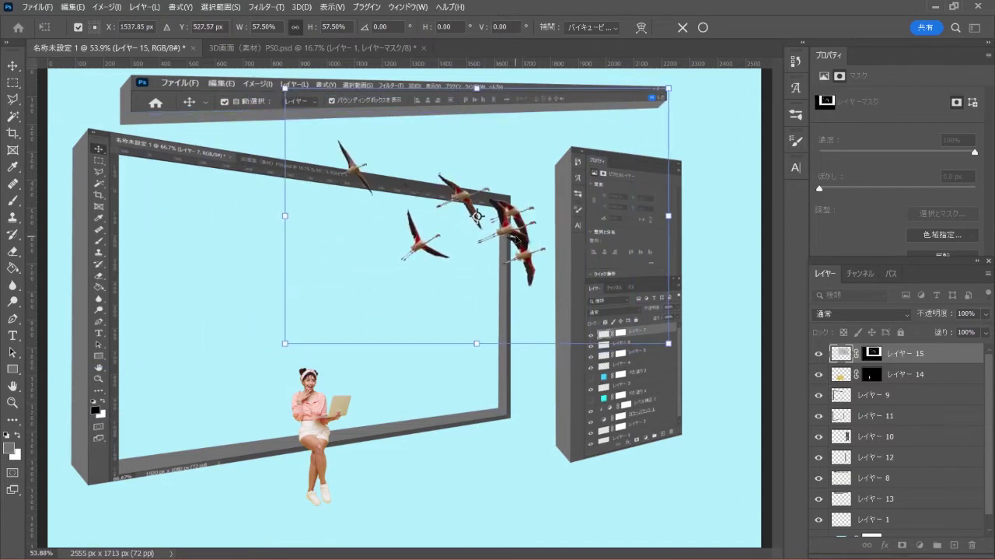
drag(422, 248, 420, 237)
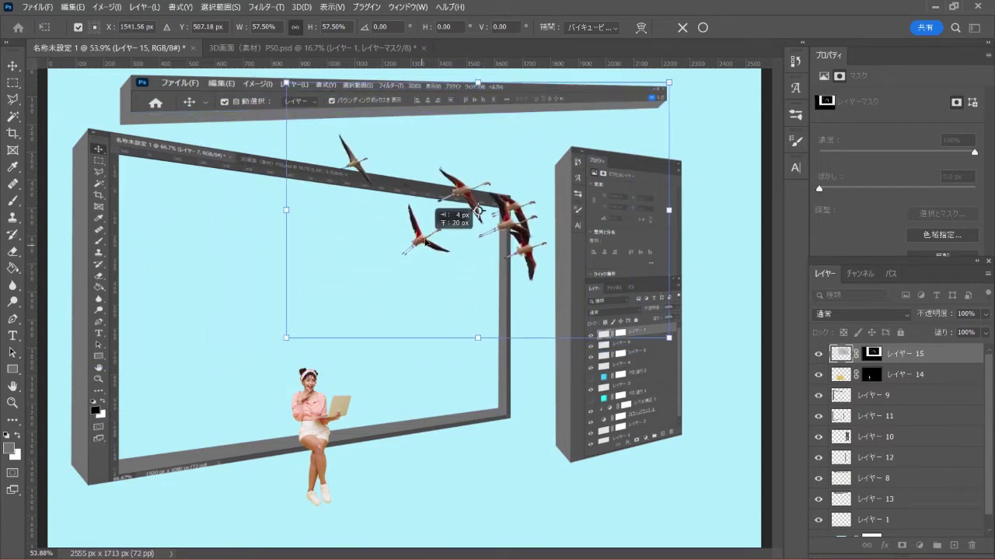
drag(420, 238, 420, 239)
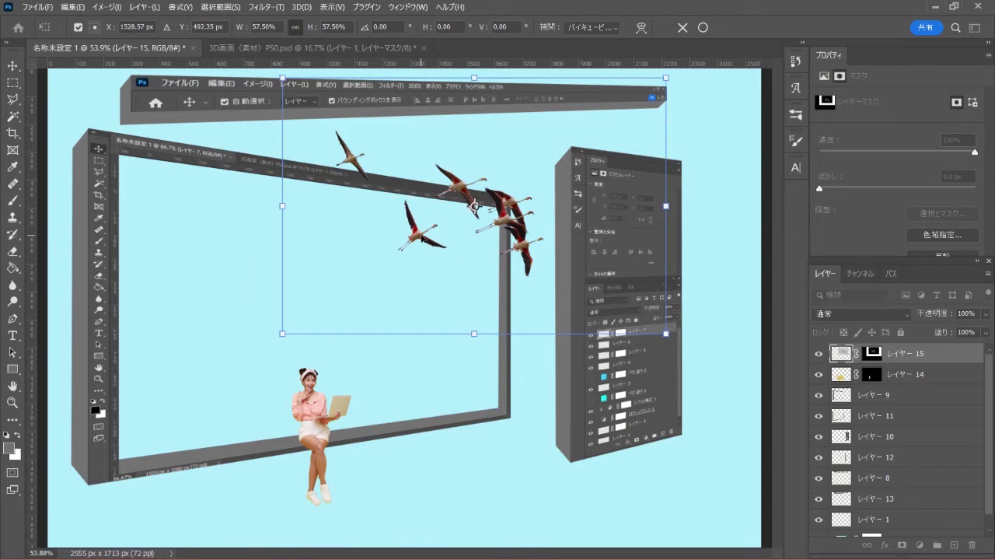
click(702, 27)
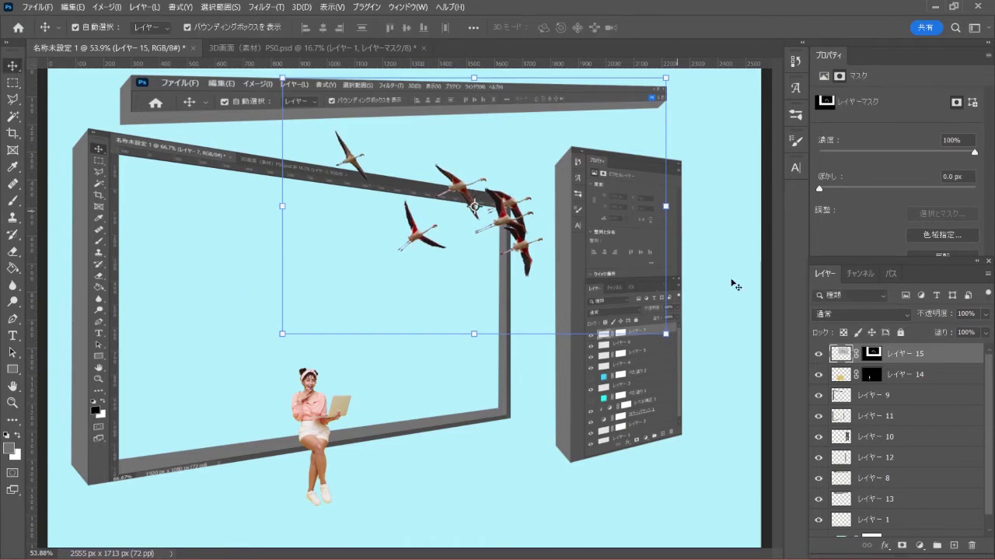
click(13, 84)
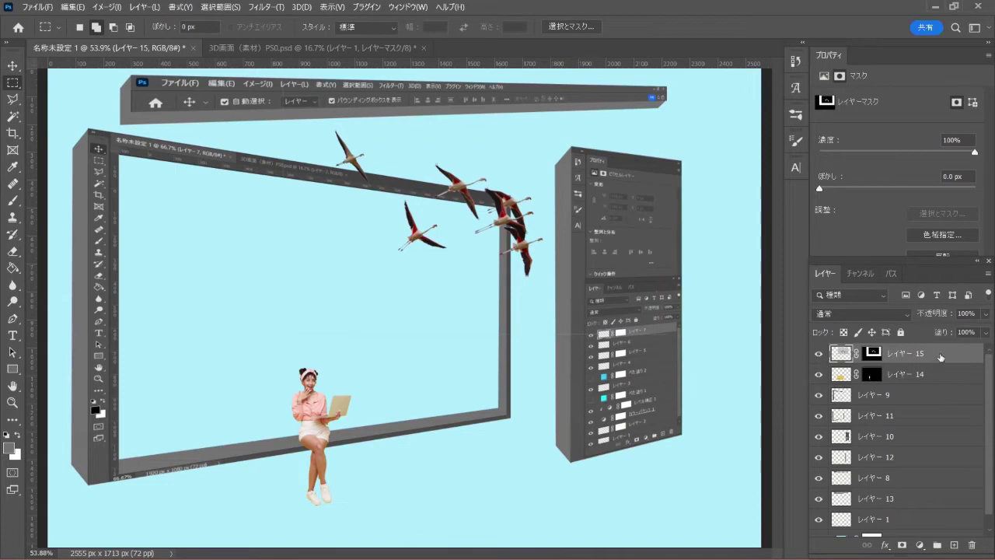
- Hide the flamingos, show Cloud 3 and Cloud 8, and drag both layers into the scene document
click(354, 48)
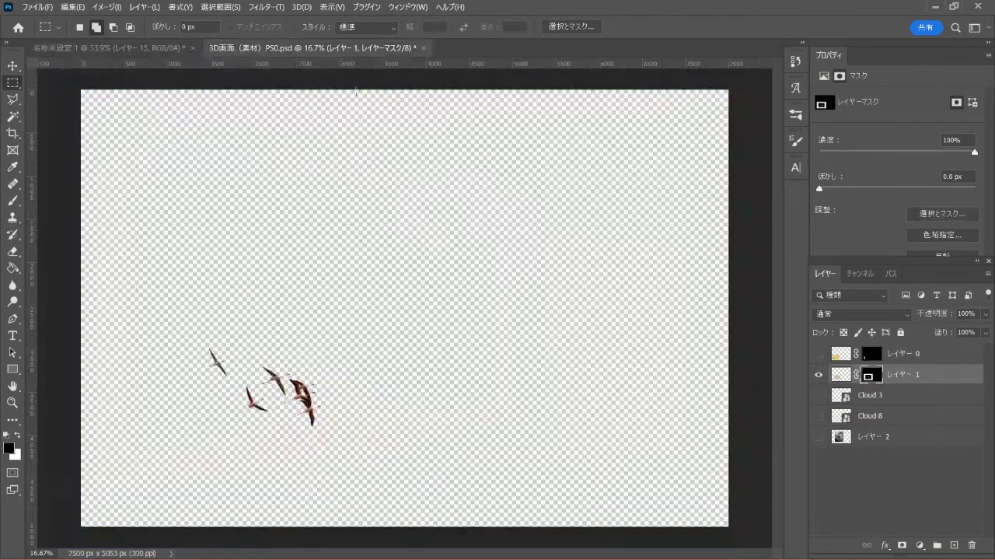
click(817, 374)
click(818, 395)
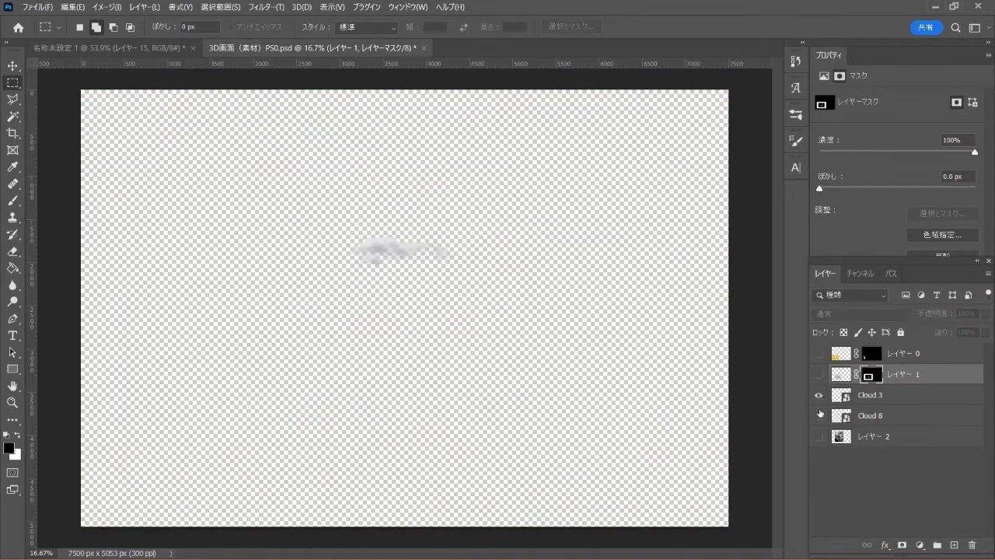
click(819, 415)
click(883, 402)
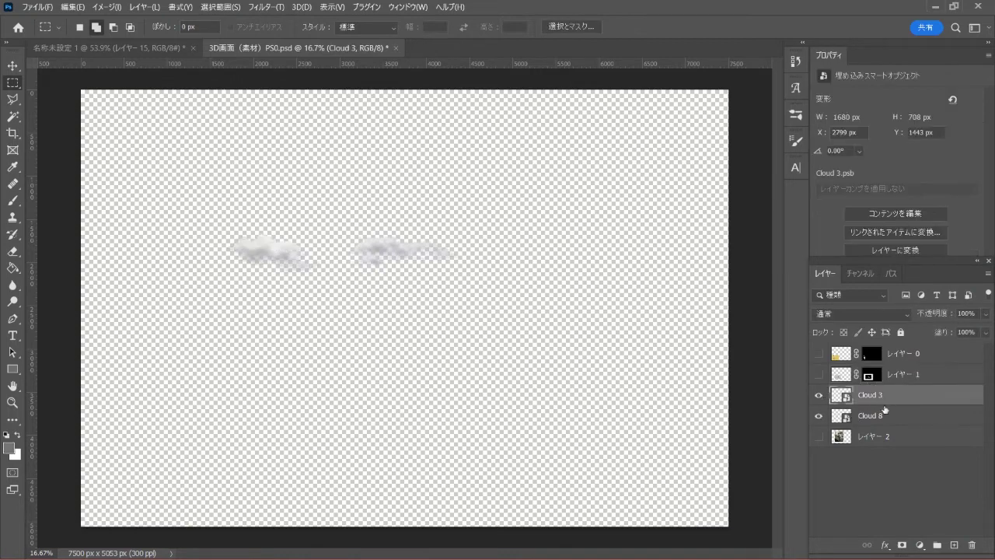
shift+click(887, 417)
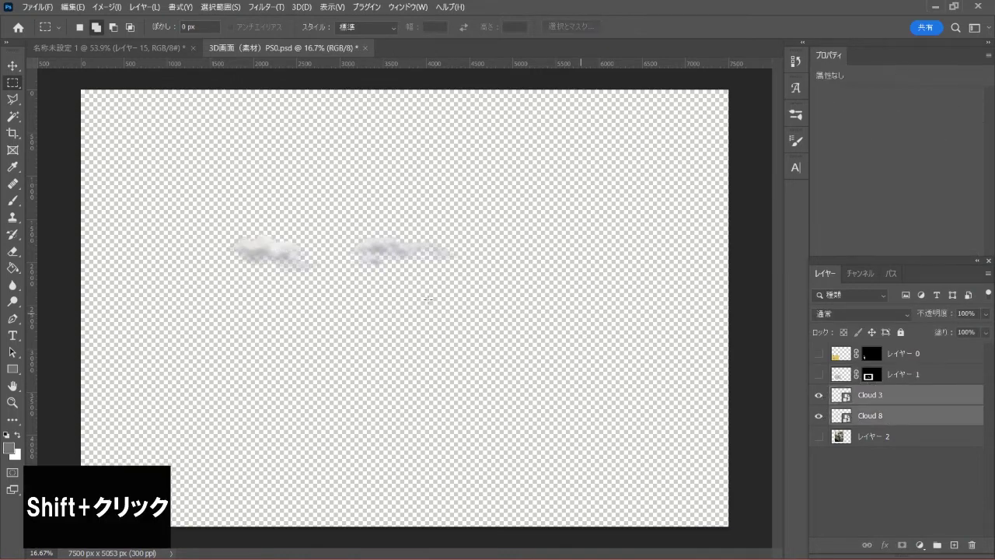
click(13, 67)
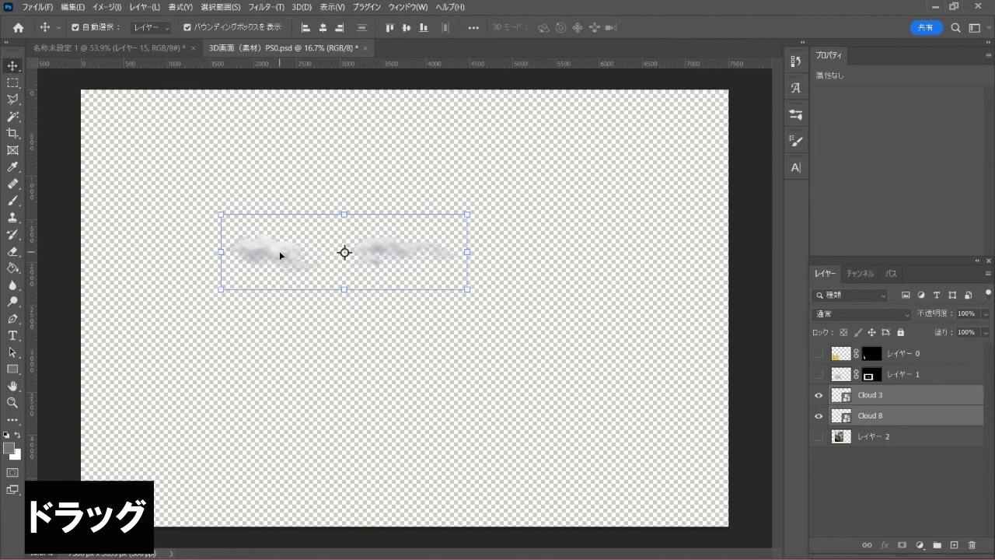
drag(280, 255, 152, 52)
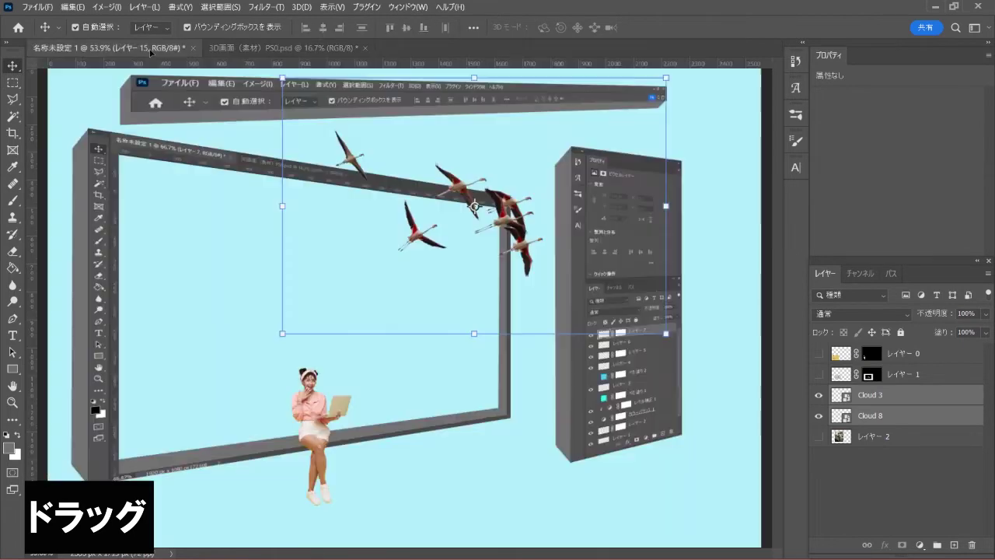
drag(151, 52, 231, 226)
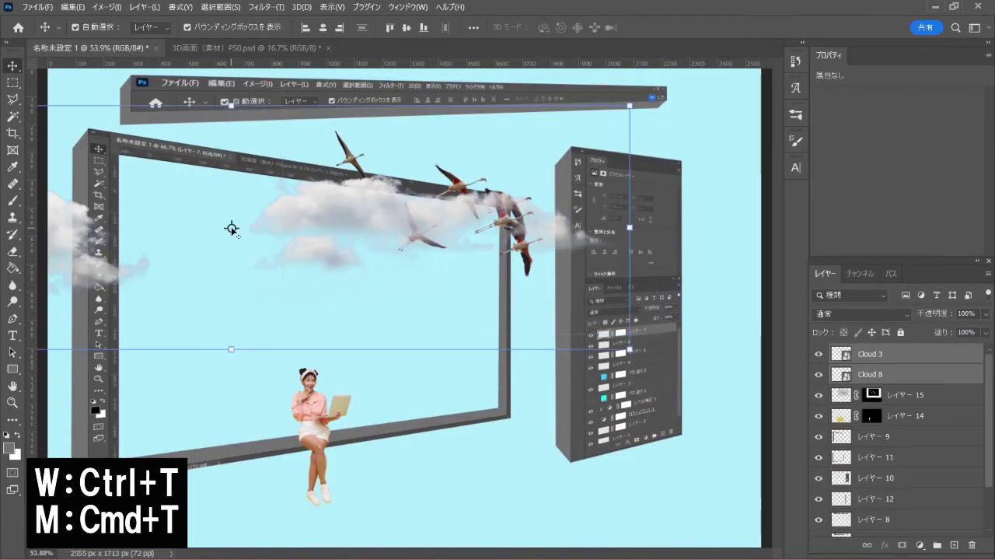
- Shrink and tilt Cloud 3 and Cloud 8 into the frame's upper left
key(ctrl+t)
mouse_move(629, 227)
mouse_down()
mouse_move(320, 223)
mouse_move(353, 254)
mouse_move(334, 226)
mouse_up()
drag(415, 265, 435, 275)
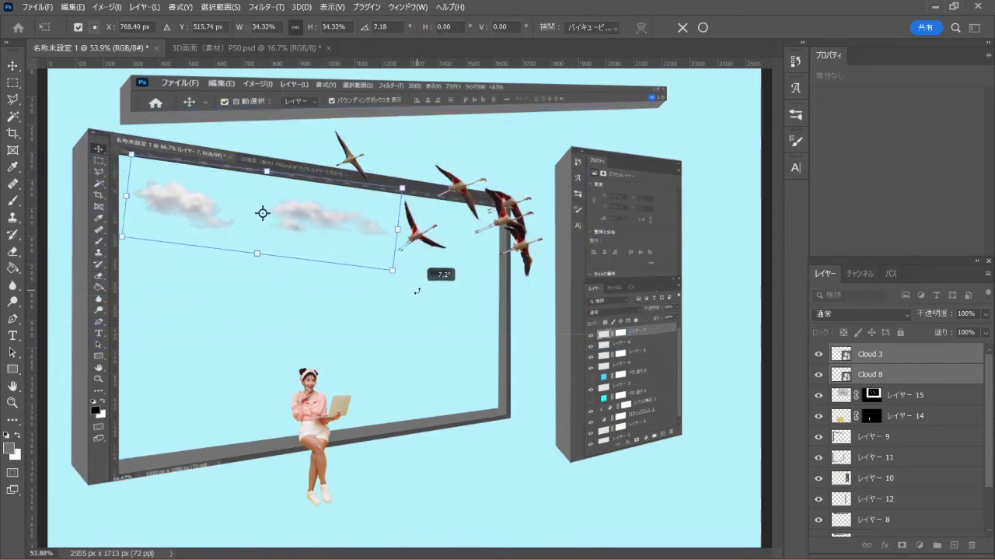
drag(316, 220, 314, 211)
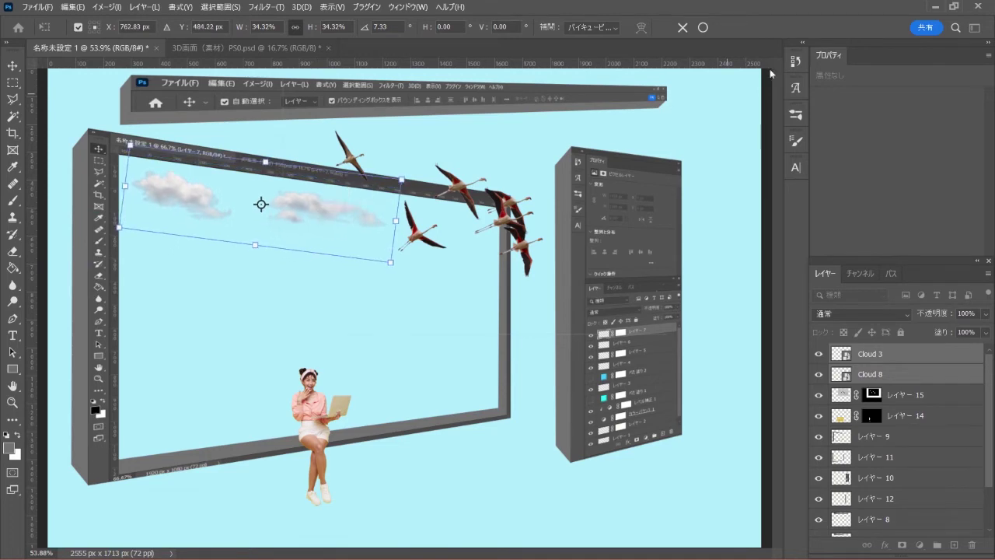
click(698, 28)
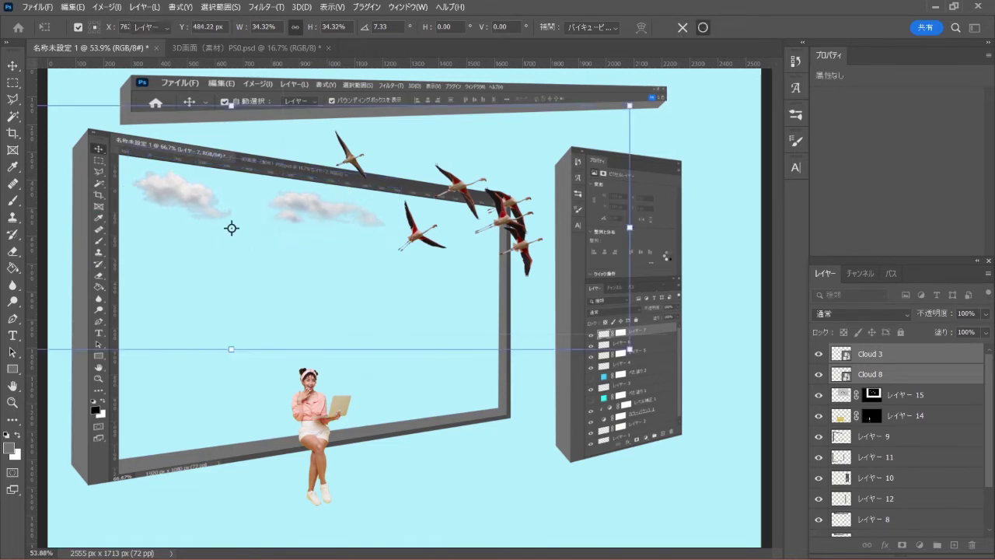
- Duplicate Cloud 8 and place a smaller 271 × 150 px tilted copy below the other clouds
click(884, 372)
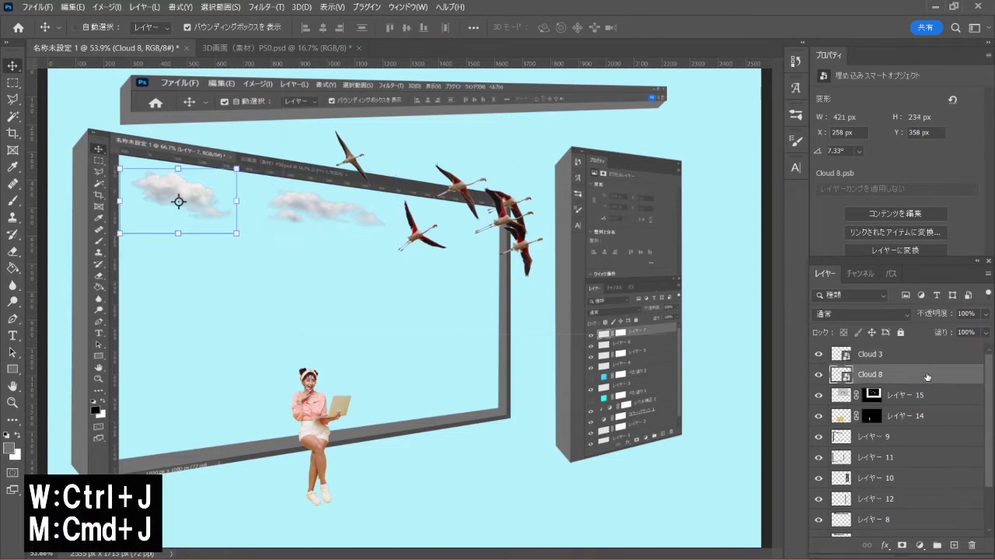
key(ctrl+j)
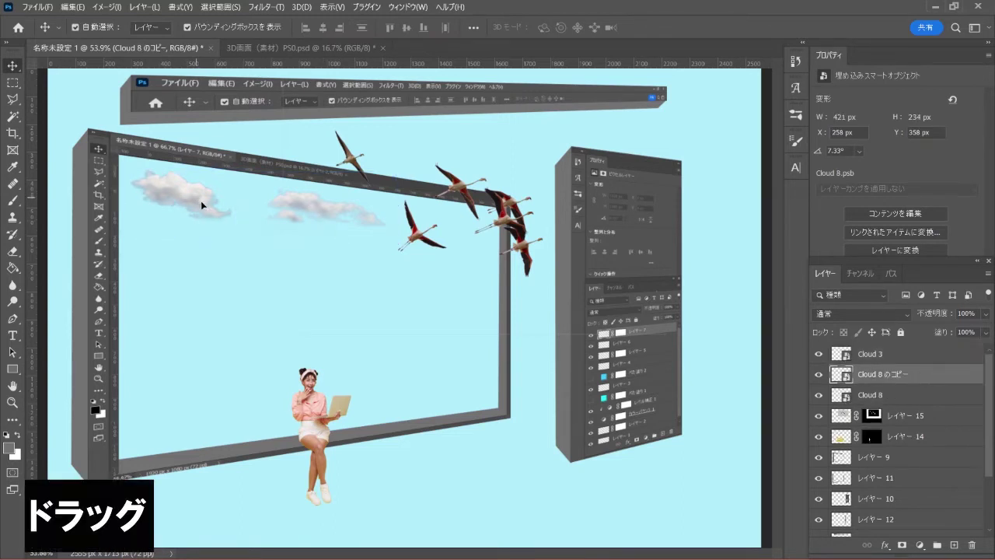
drag(201, 201, 294, 266)
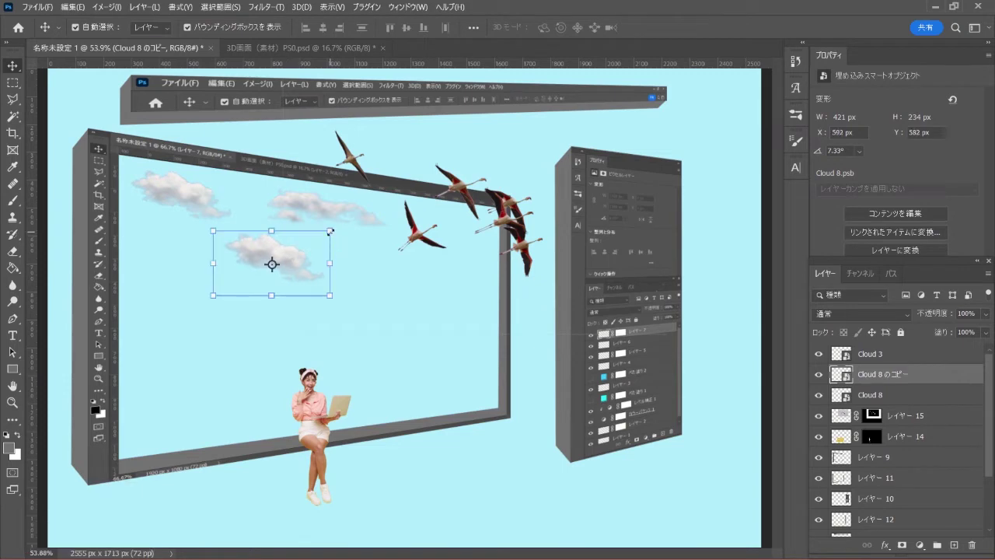
mouse_move(330, 231)
mouse_down()
mouse_move(269, 248)
mouse_move(289, 259)
mouse_move(276, 248)
mouse_up()
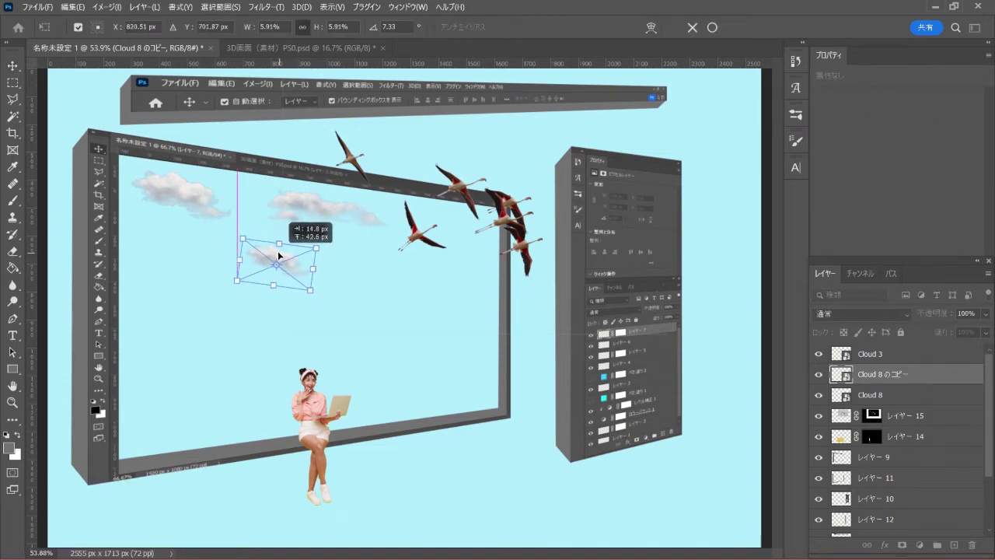
click(711, 27)
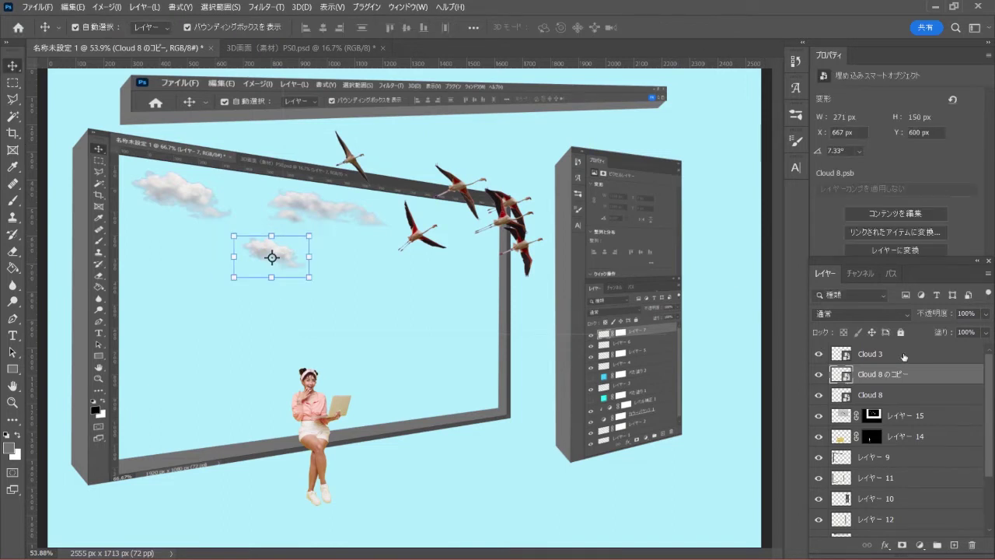
click(917, 354)
- Set all three cloud layers to the Screen (スクリーン) blend mode
shift+click(921, 395)
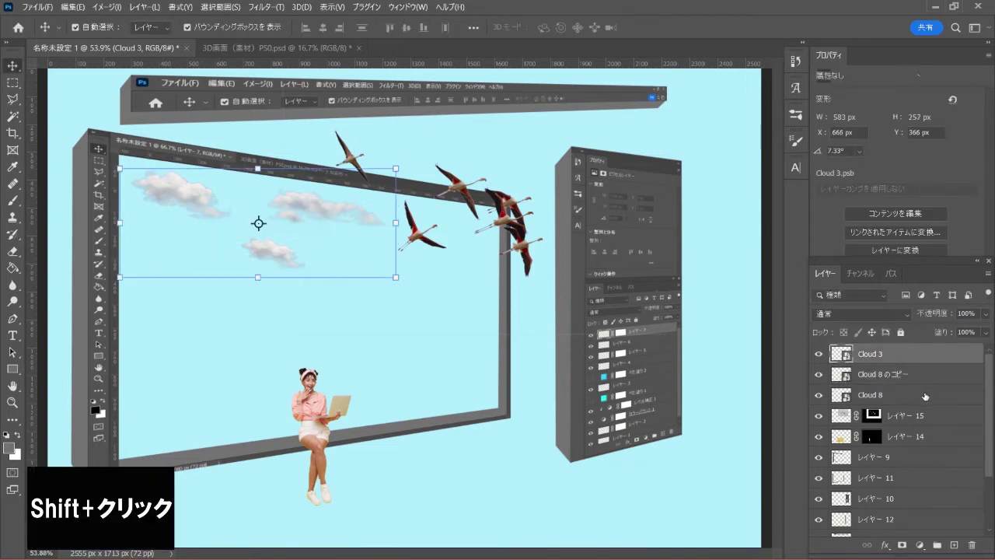
click(906, 314)
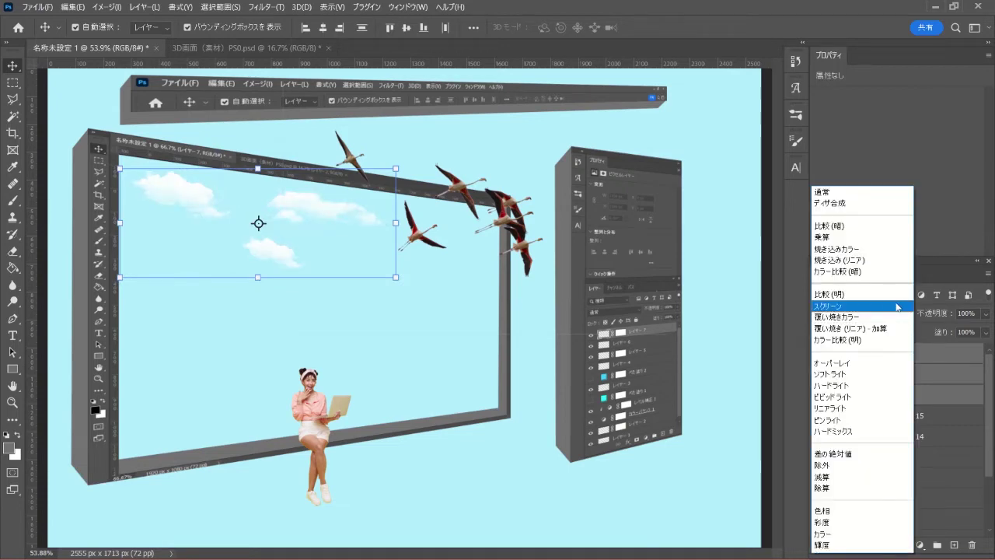
click(897, 307)
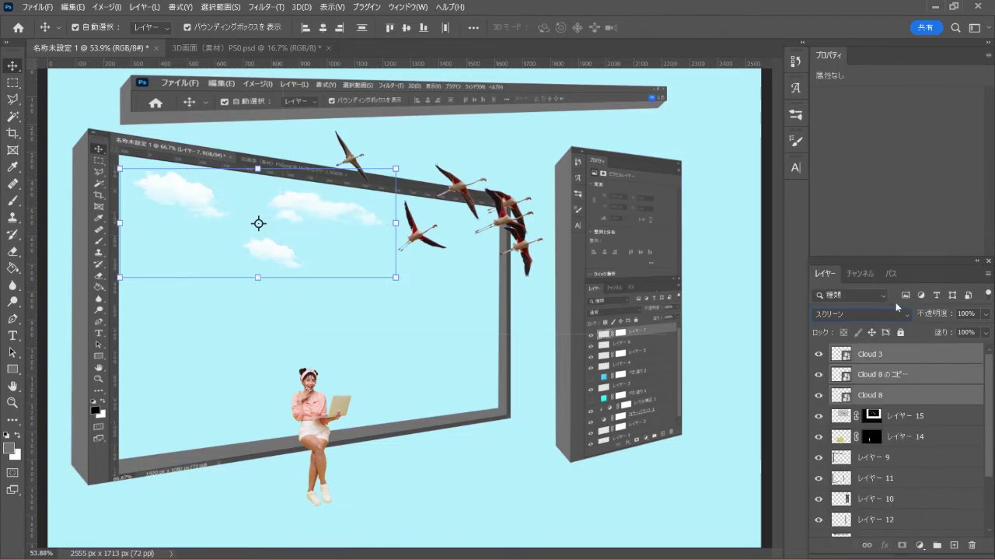
click(929, 355)
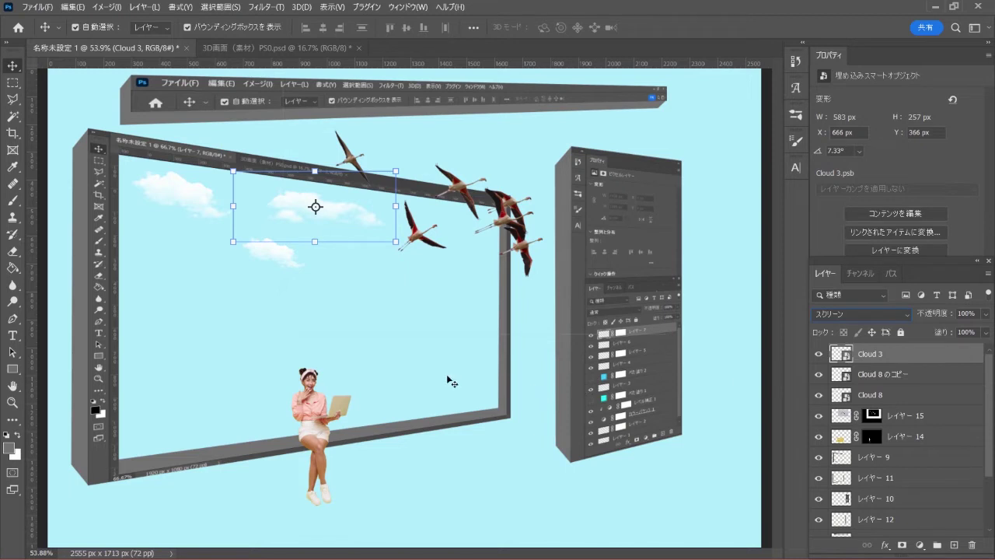
- Add a new empty layer below the seated woman and take the Brush with default black and white colours
click(317, 403)
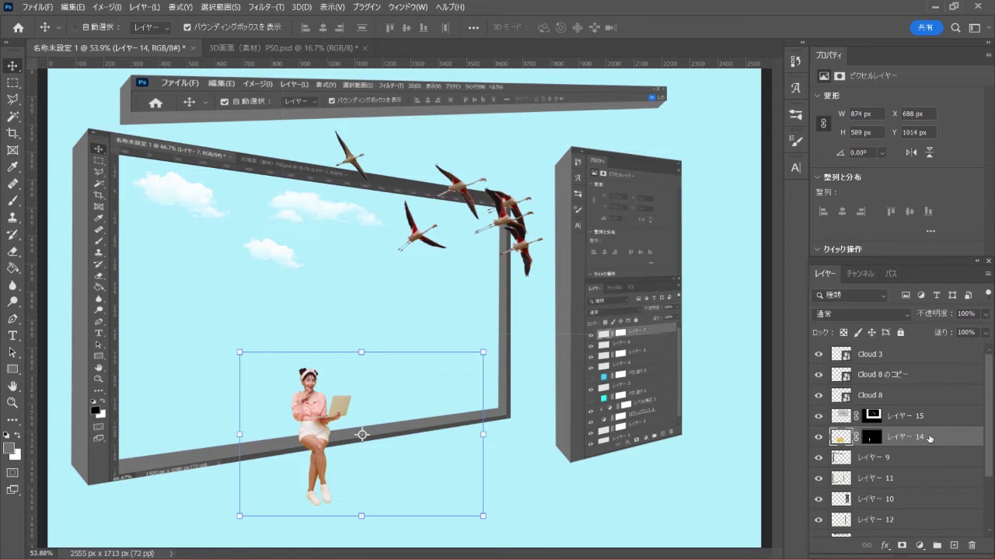
ctrl+click(954, 545)
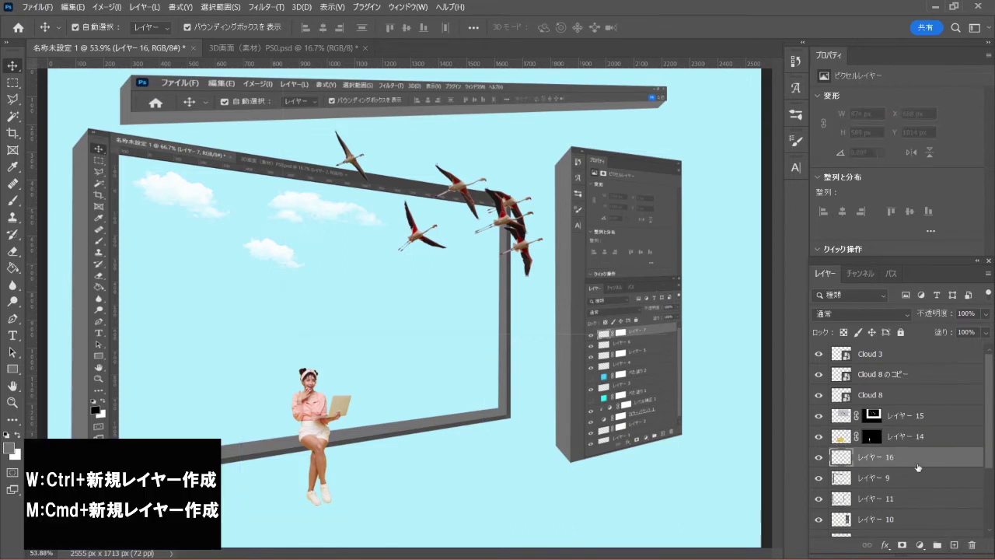
click(13, 200)
click(82, 200)
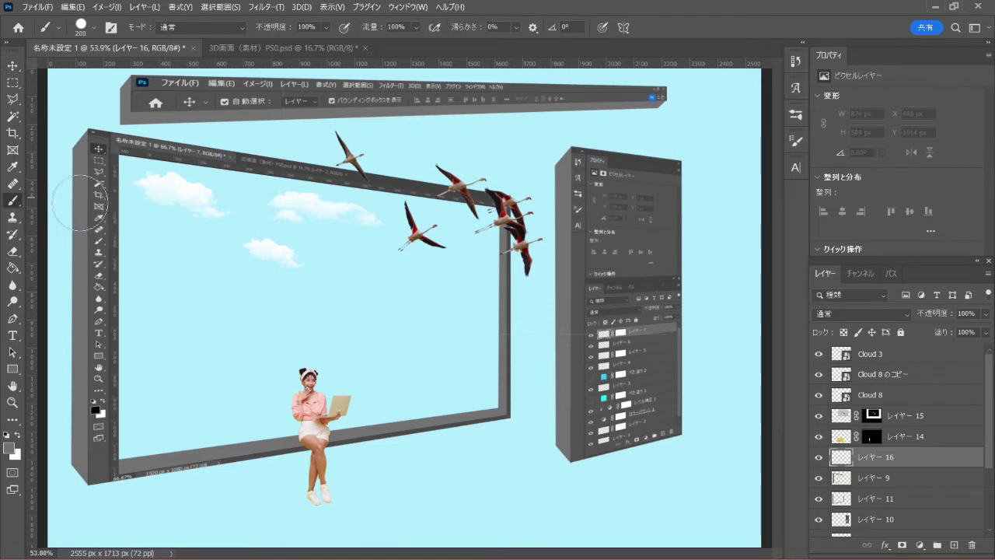
key(d)
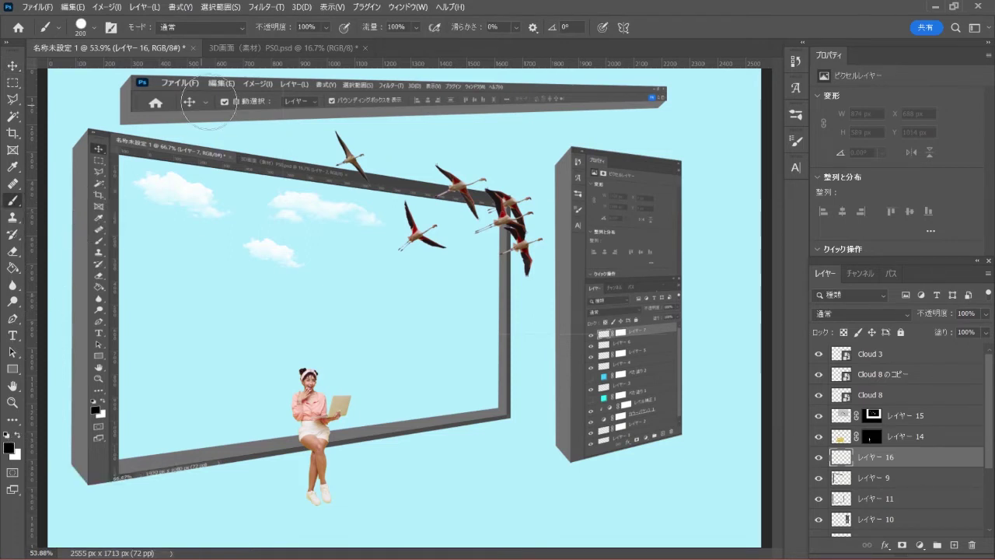
- Paint a faint 10% opacity, size-50 black shadow along the ledge and set the layer to Multiply
click(324, 30)
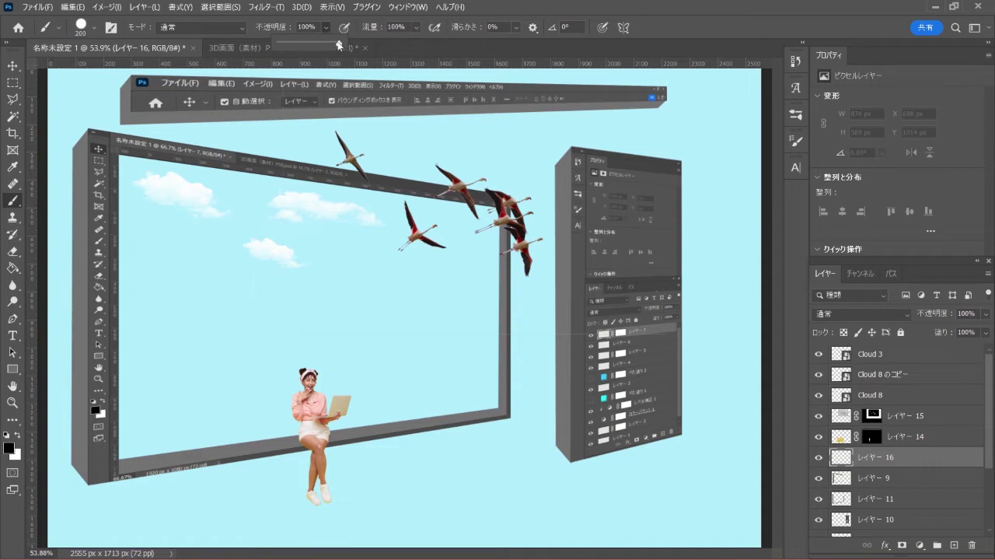
drag(341, 44, 285, 45)
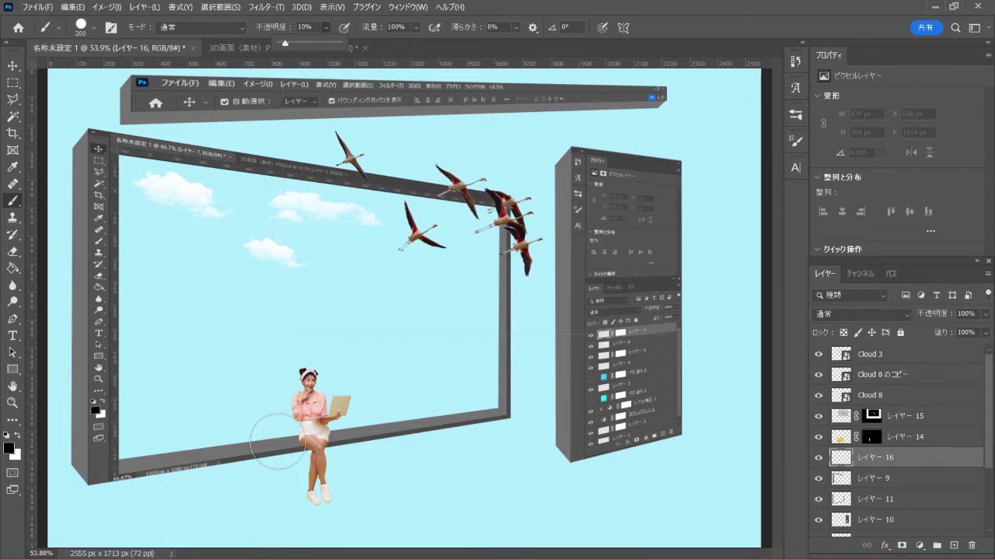
key(bracketleft)
key(bracketleft)
key(bracketleft)
key(bracketleft)
key(bracketleft)
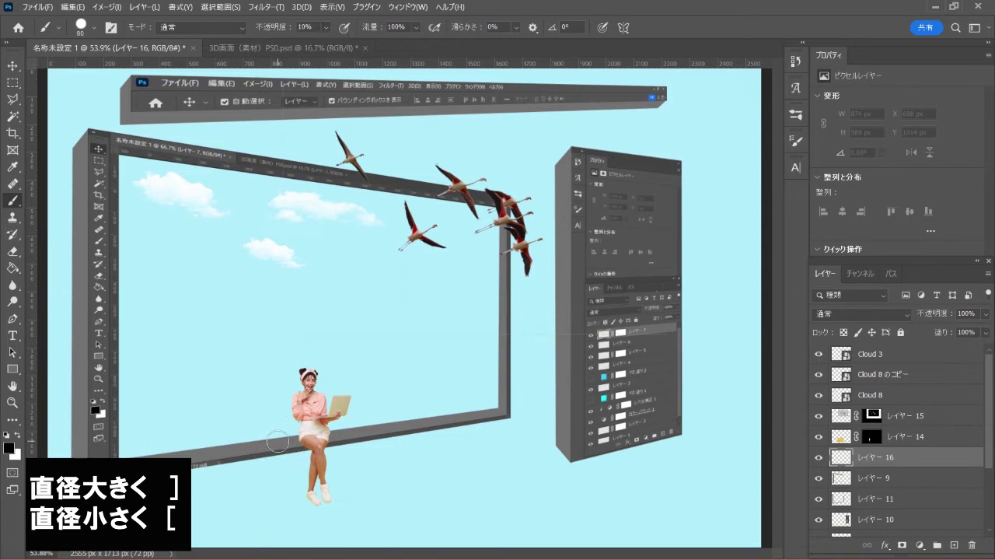
key(bracketleft)
key(bracketleft)
key(bracketleft)
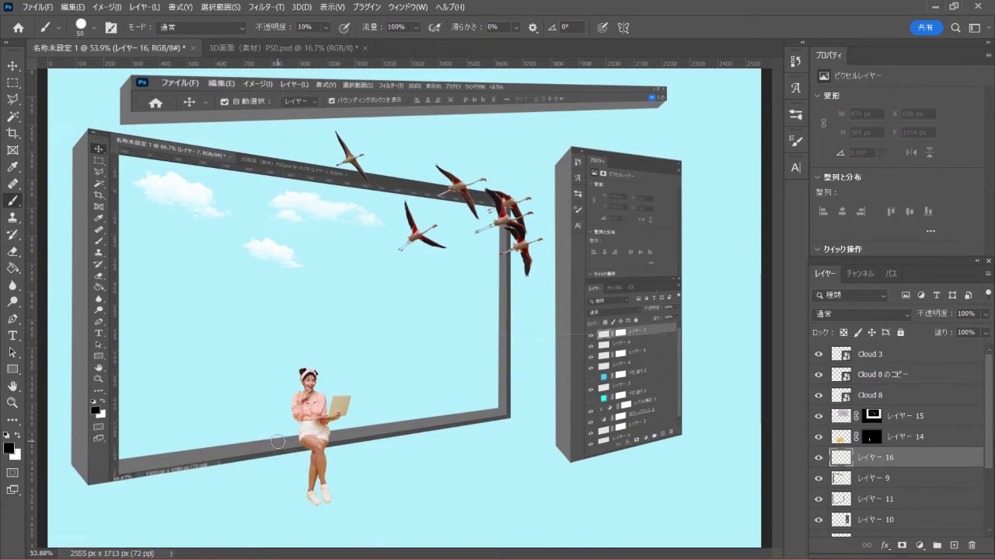
drag(292, 446, 296, 442)
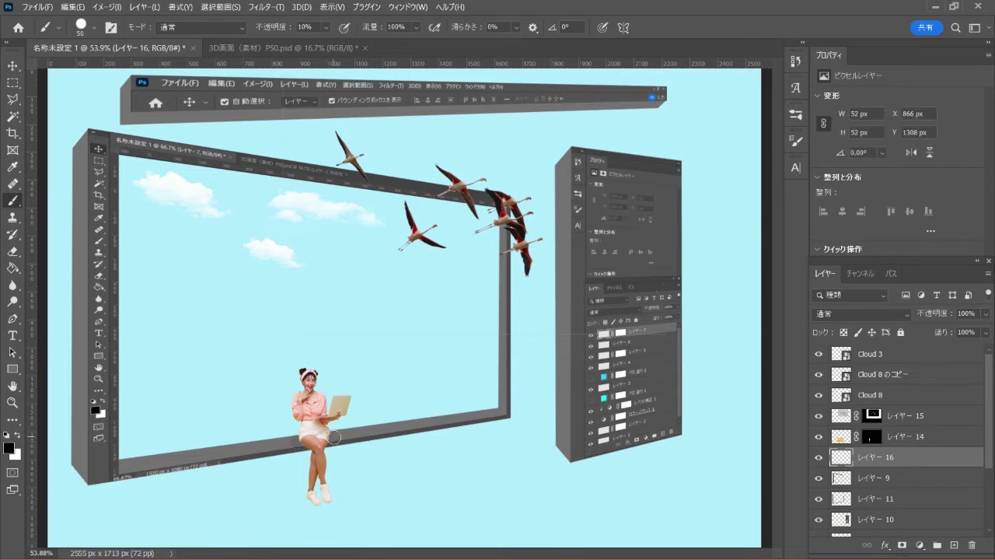
drag(333, 438, 415, 431)
click(872, 314)
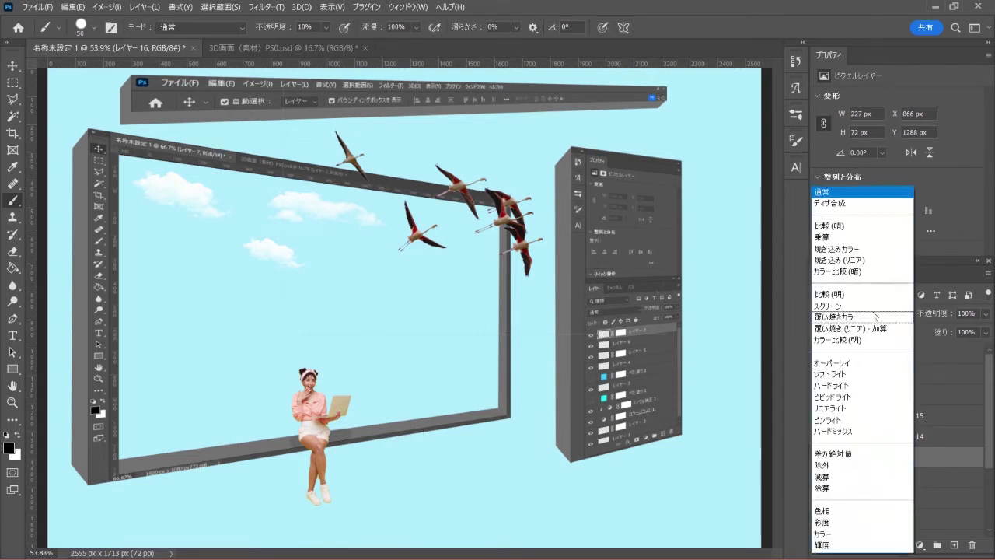
click(876, 234)
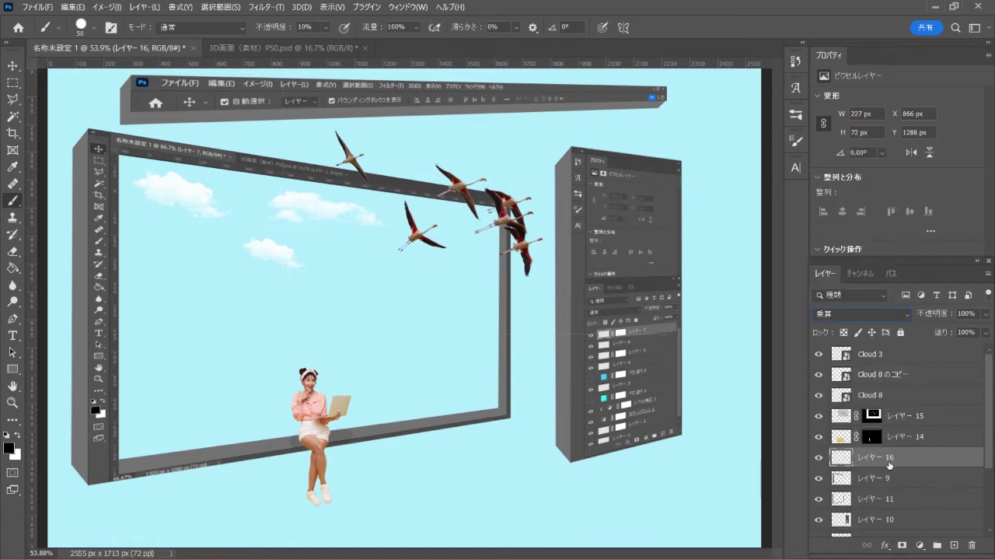
- Convert レイヤー 16 to a smart object and apply a Gaussian Blur of about 4.1 pixels
right_click(929, 451)
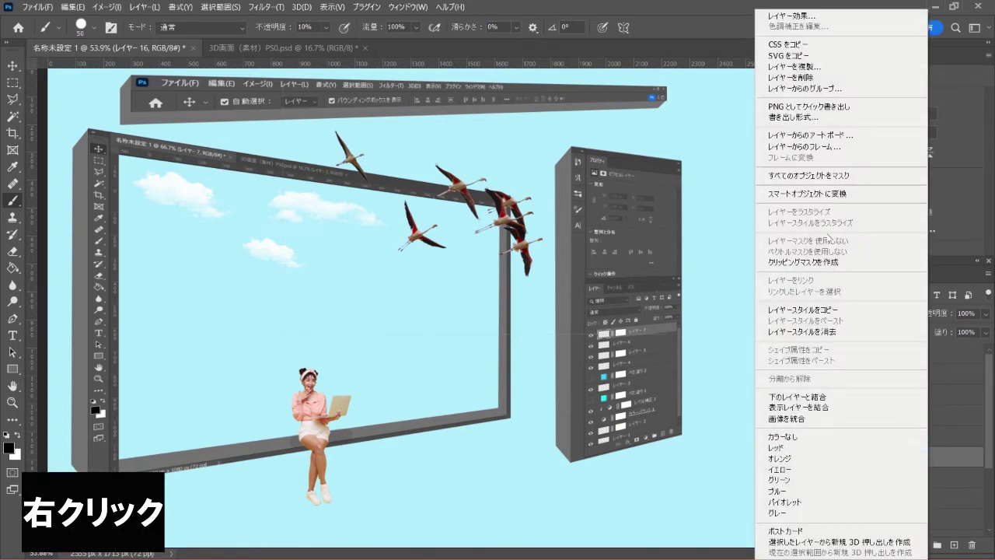
click(872, 195)
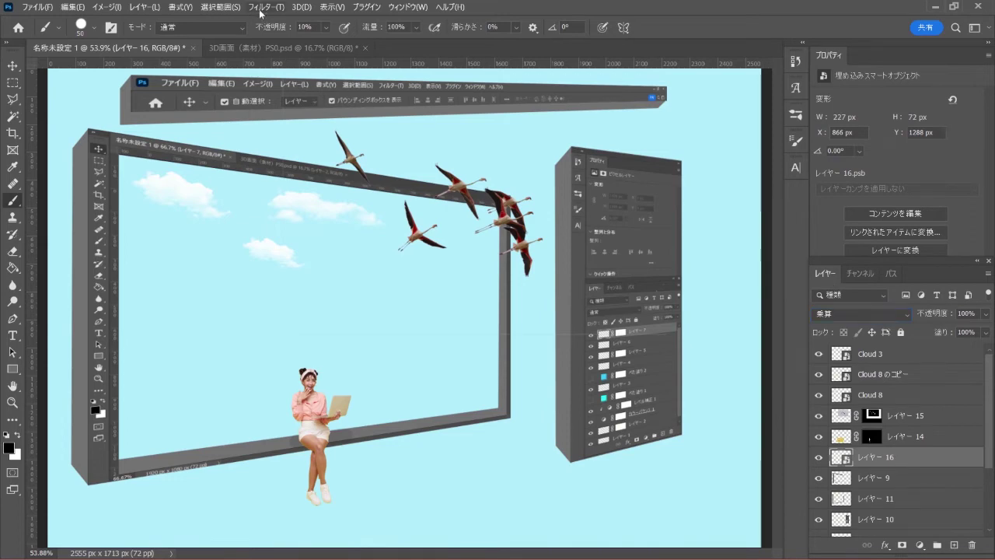
click(265, 7)
mouse_move(325, 209)
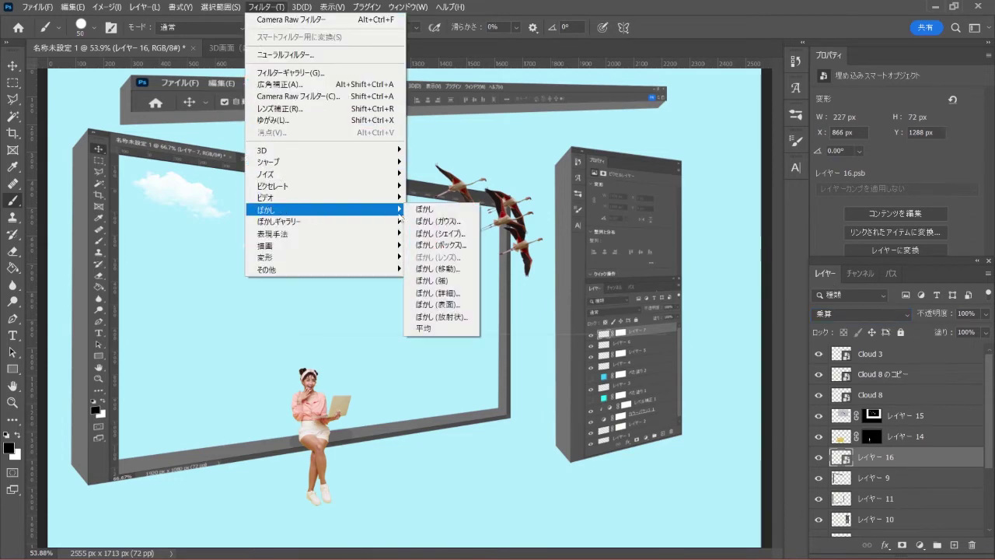
click(438, 221)
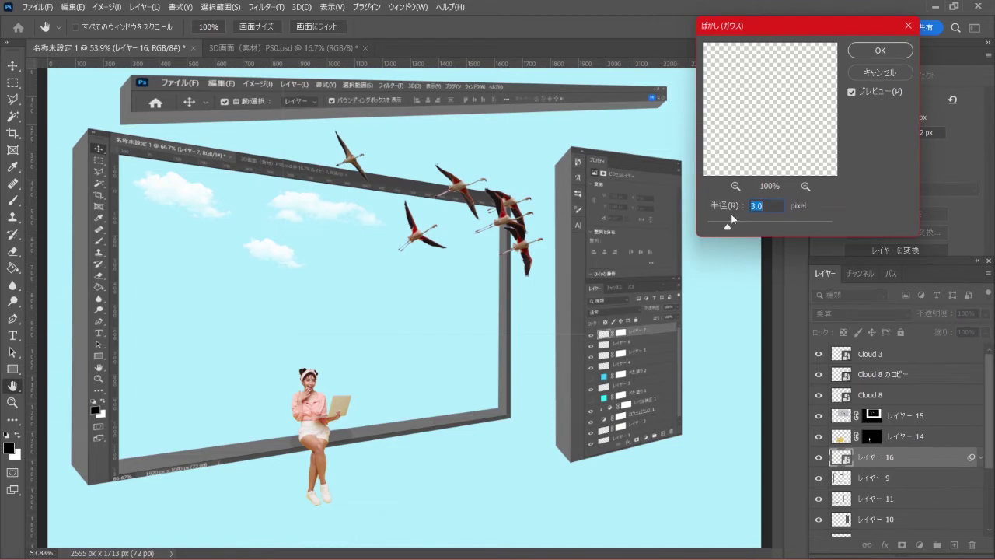
click(770, 205)
drag(728, 228, 730, 227)
drag(732, 227, 735, 228)
click(890, 57)
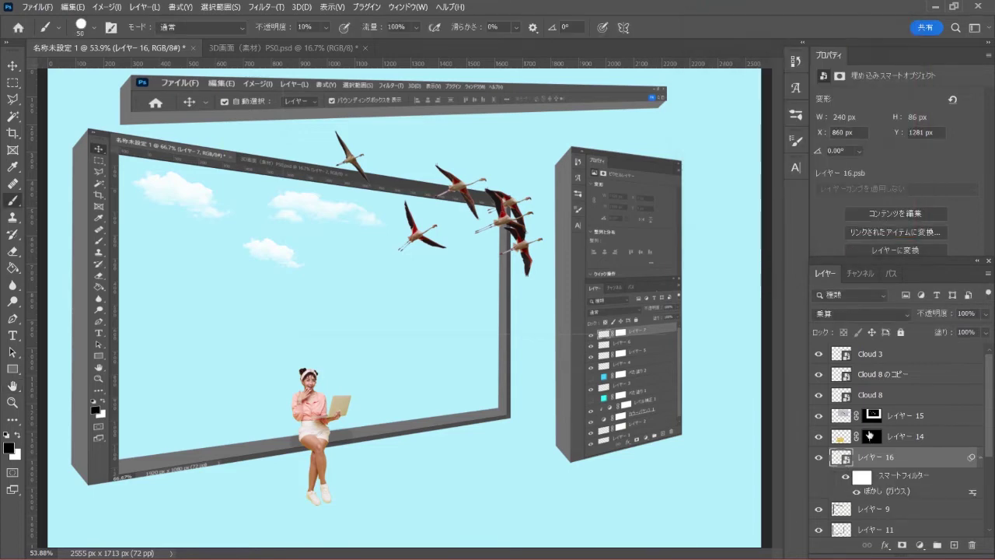
key(0)
- Target レイヤー 15's mask, enlarge the Brush, and invert the mask to black
click(919, 417)
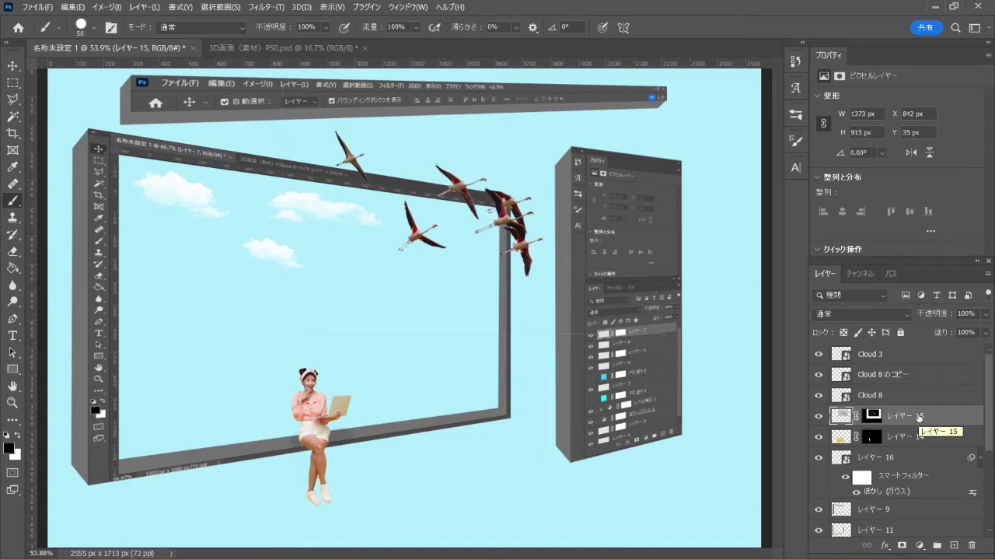
click(875, 416)
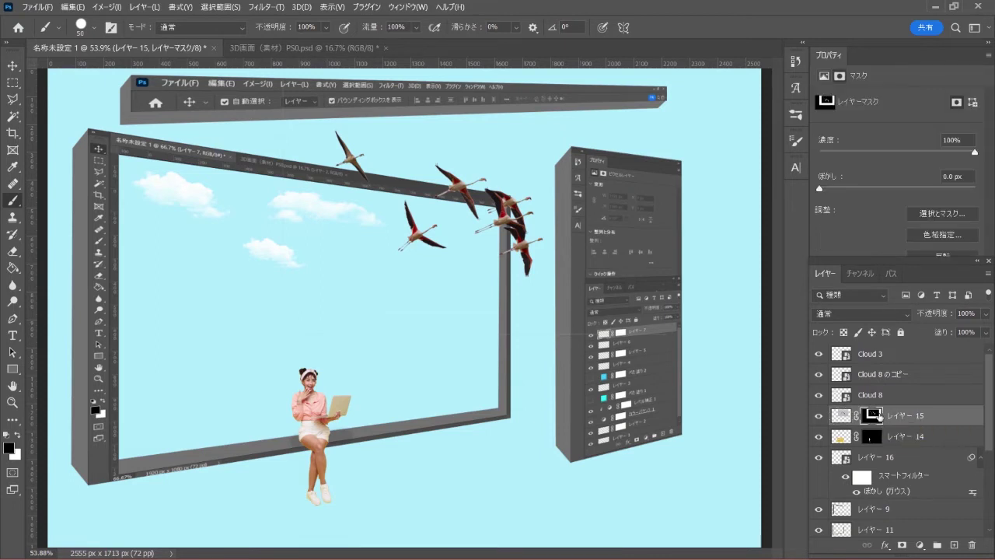
right_click(14, 203)
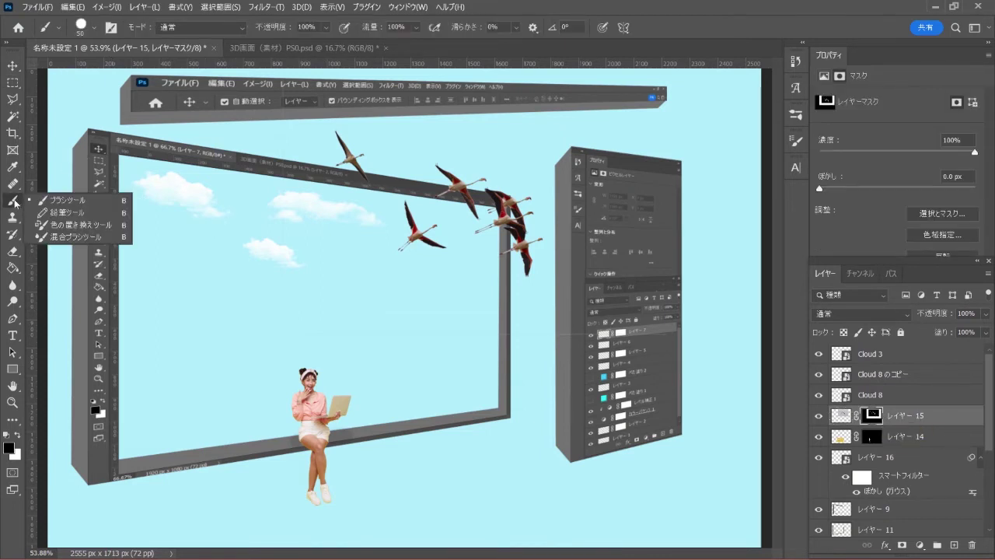
click(55, 200)
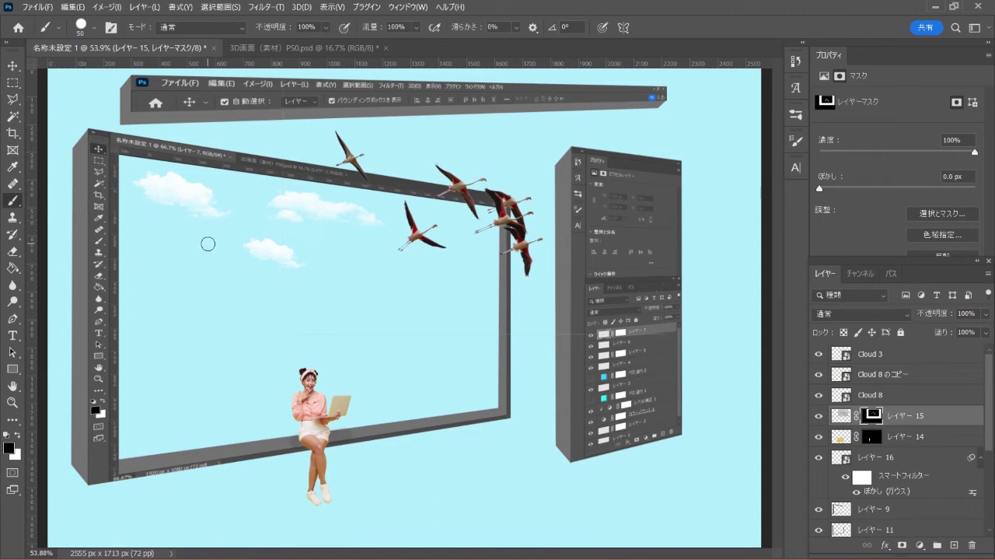
key(bracketright)
key(bracketright)
key(bracketright)
key(bracketright)
key(bracketright)
key(bracketright)
key(bracketright)
key(bracketright)
key(bracketright)
key(bracketright)
key(bracketright)
key(bracketright)
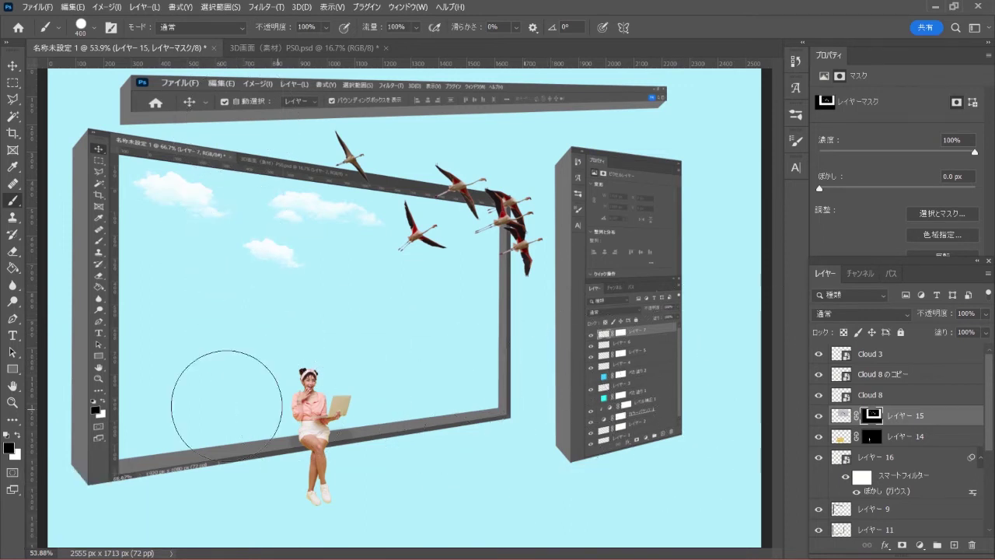
key(ctrl+i)
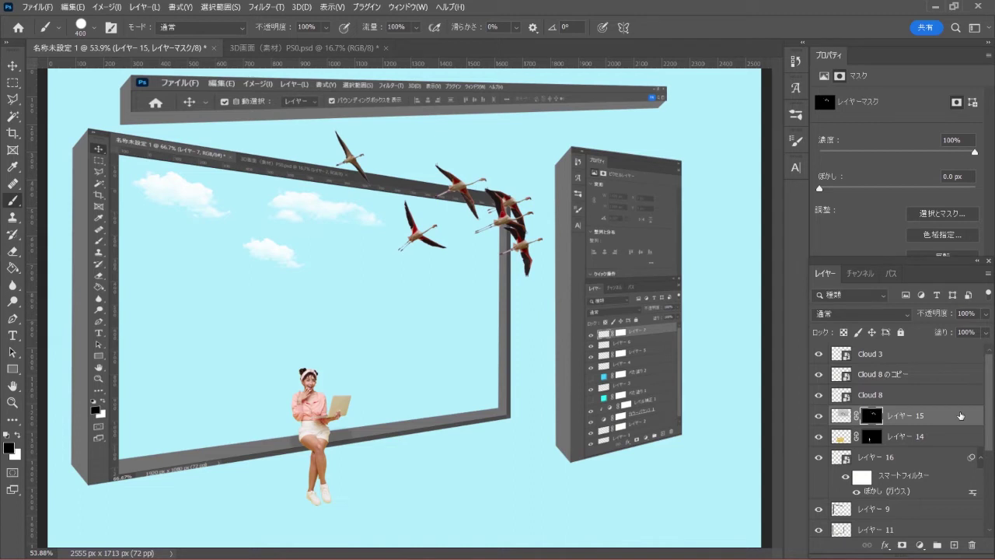
drag(984, 412, 992, 483)
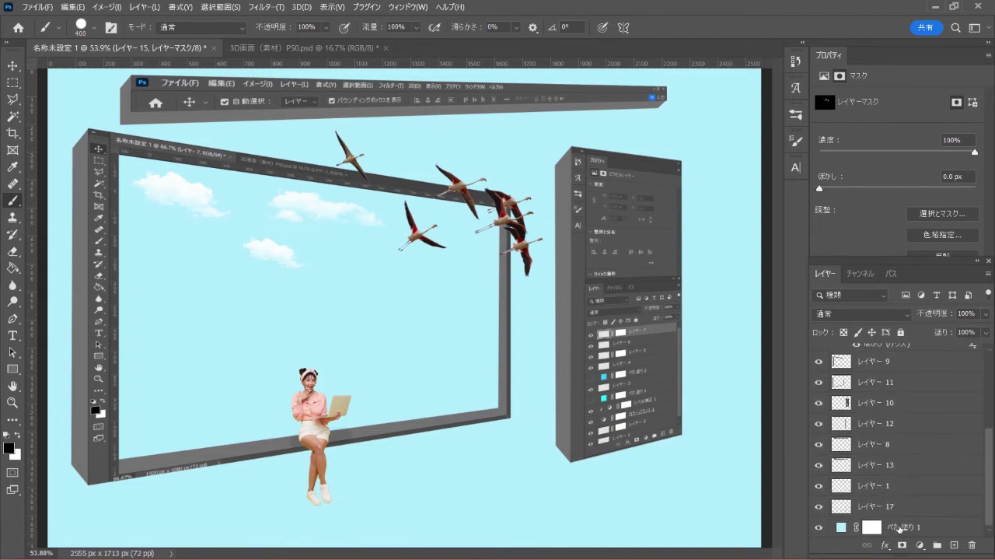
- Add a new layer above ベタ塗り 1 and dab one 400 px soft round black dot mid-frame
click(900, 527)
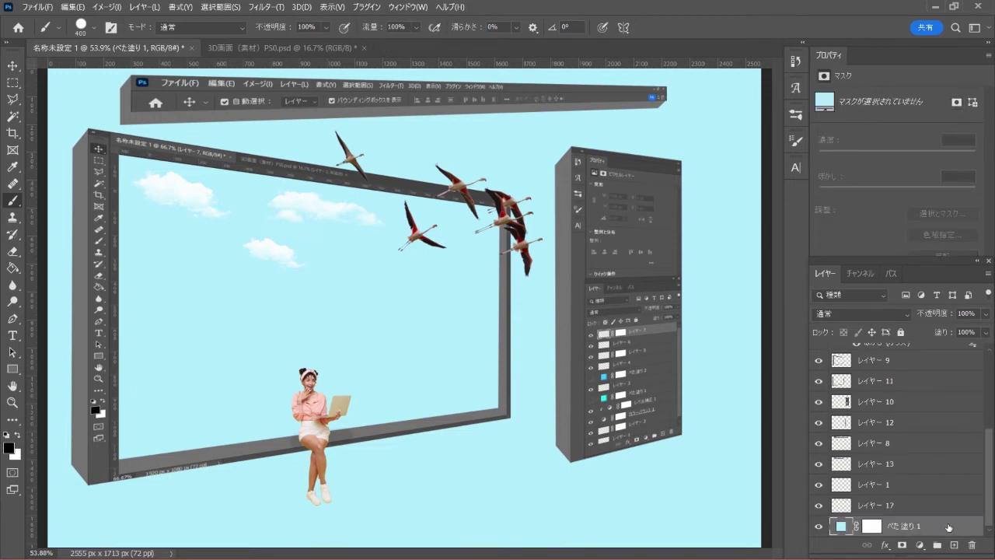
right_click(16, 206)
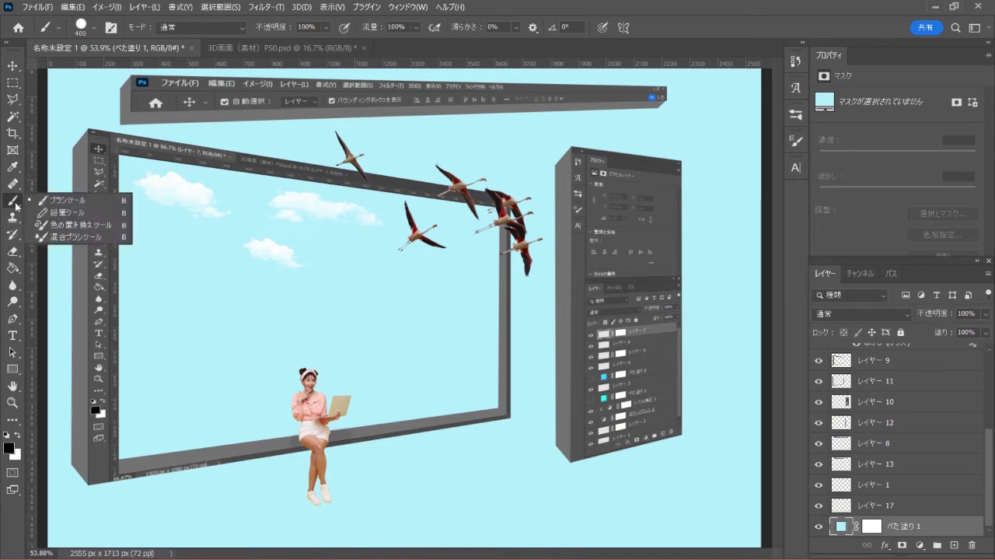
click(84, 201)
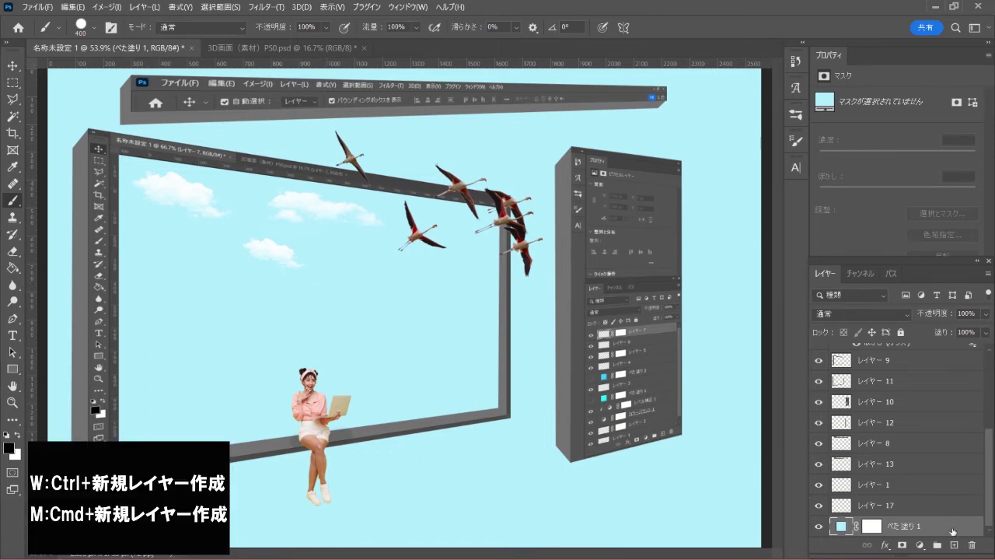
ctrl+click(954, 544)
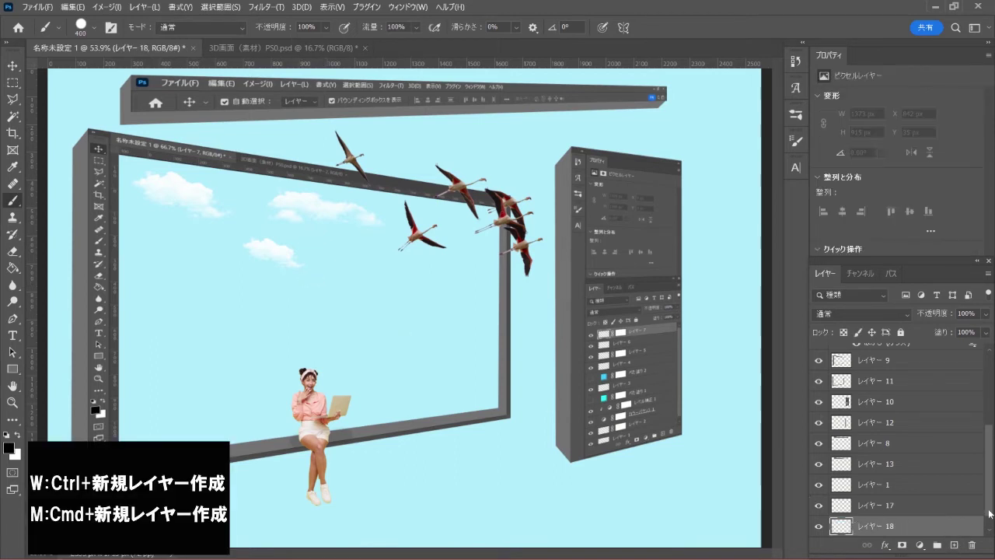
scroll(991, 531, down, 1)
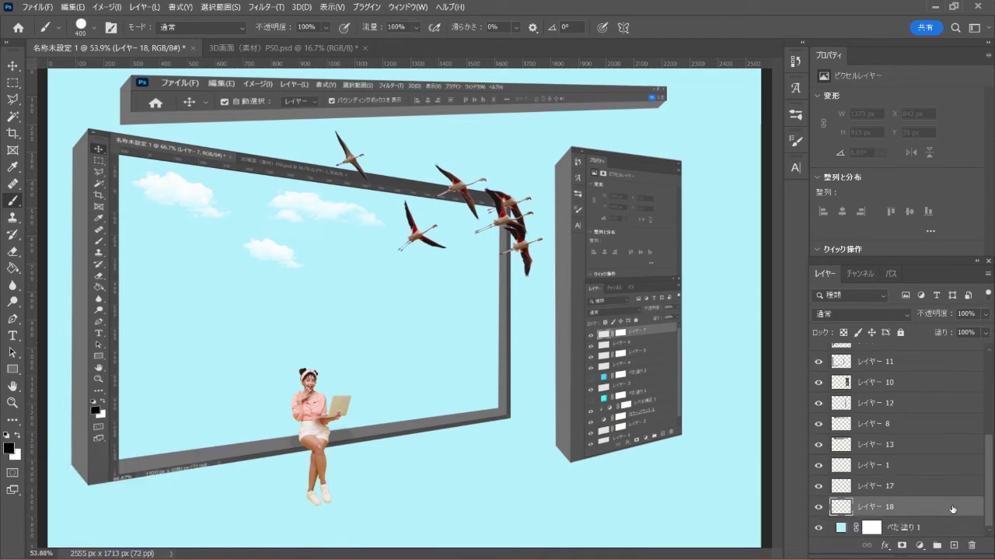
click(94, 27)
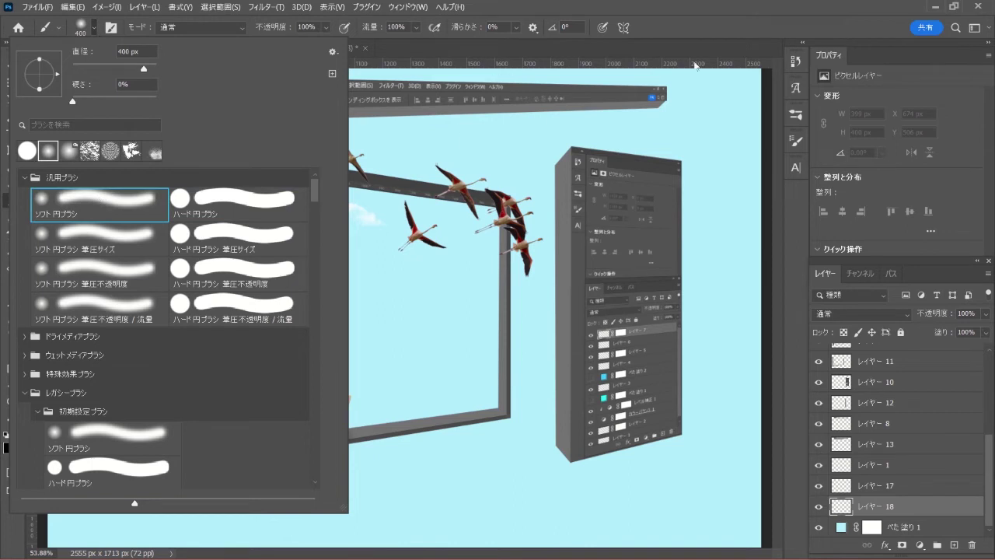
click(714, 29)
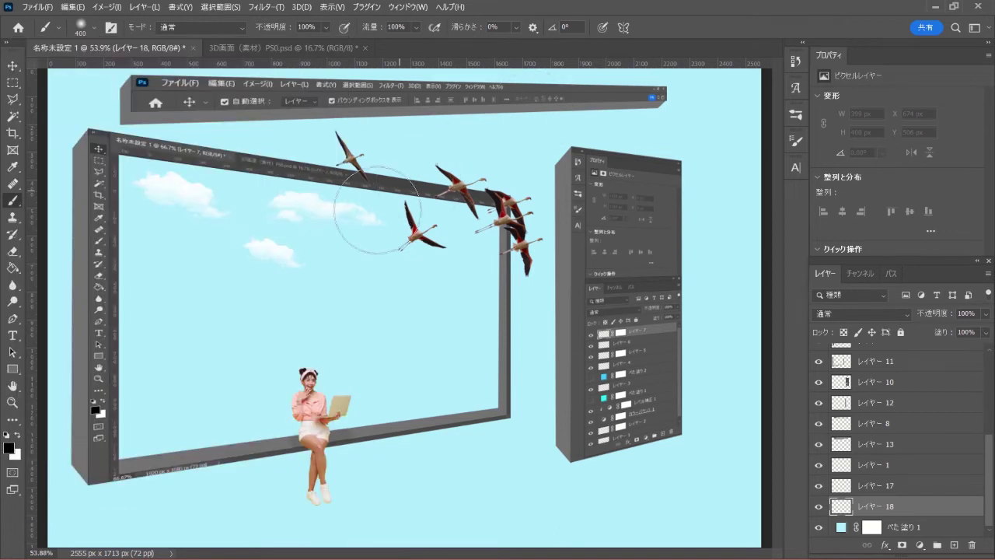
click(340, 300)
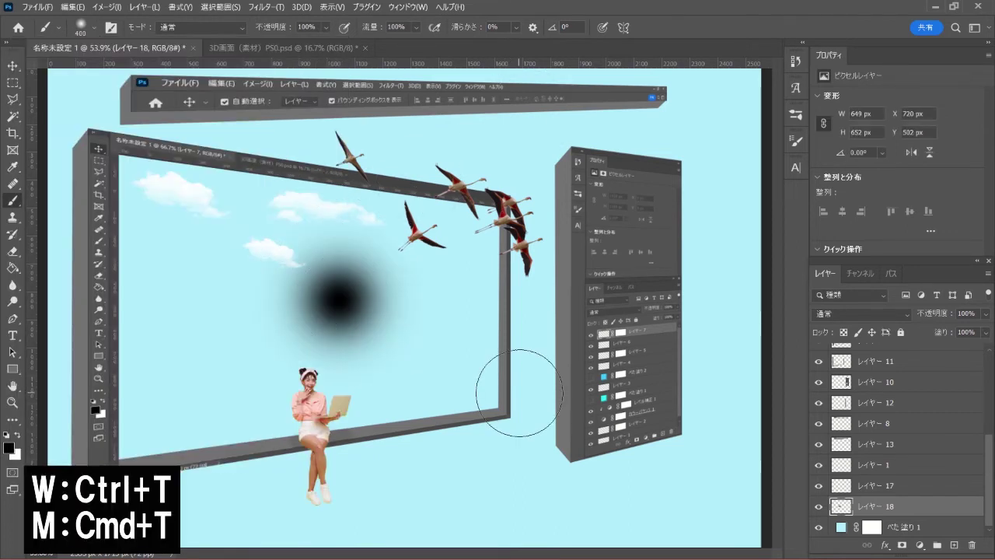
- Squash, widen, tilt about -11° and lower the dot into a flat shadow under the woman
key(ctrl+t)
key(ctrl+t)
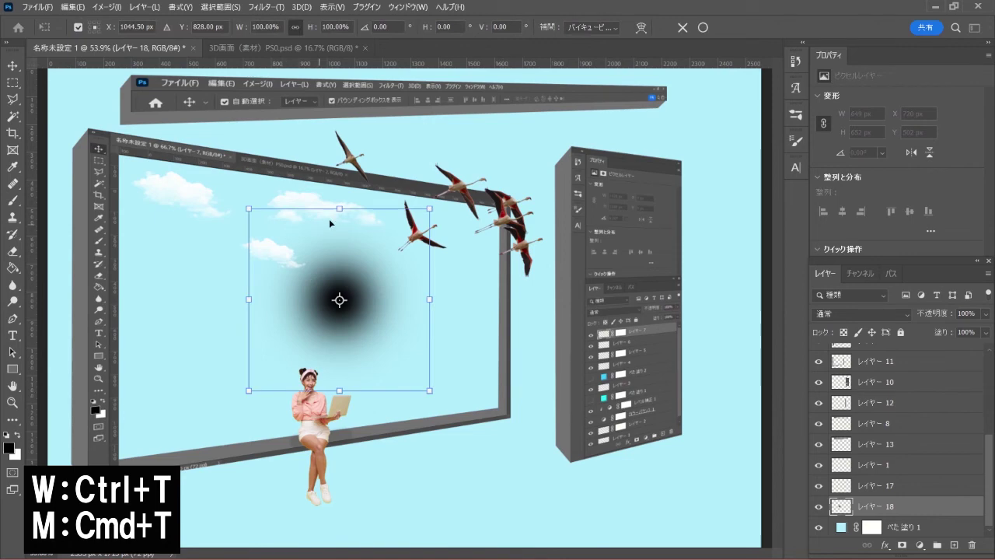
drag(340, 207, 340, 318)
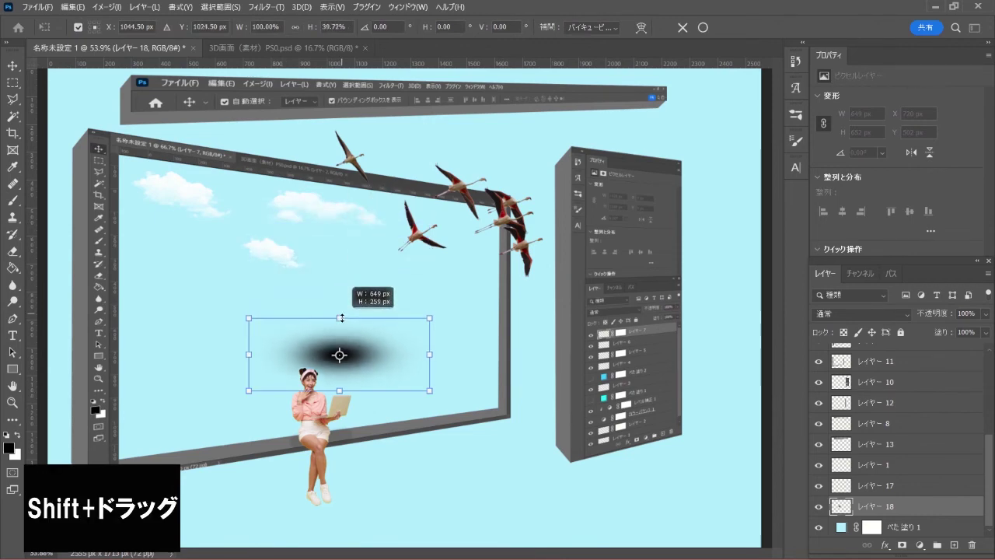
drag(429, 354, 779, 366)
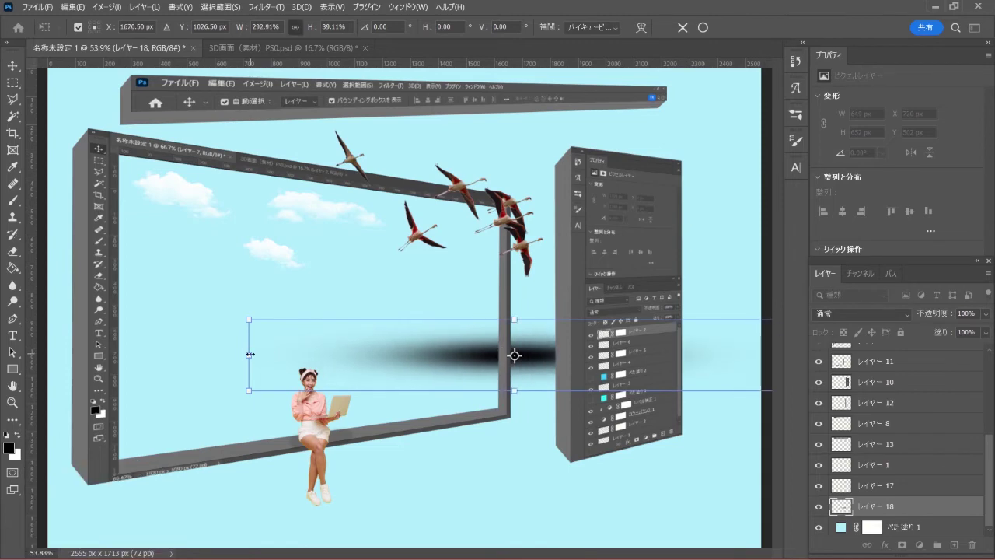
drag(249, 355, 21, 354)
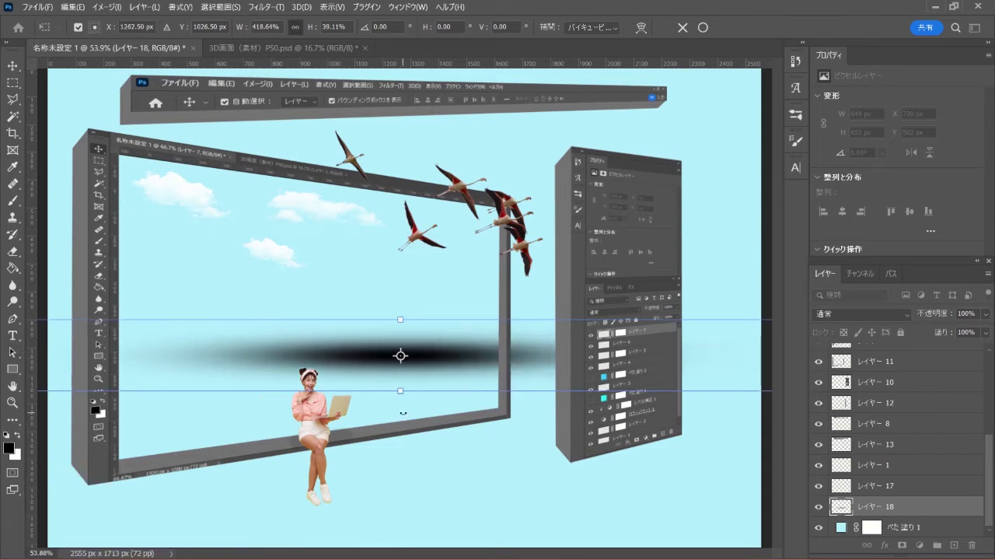
drag(403, 412, 443, 398)
drag(408, 342, 435, 504)
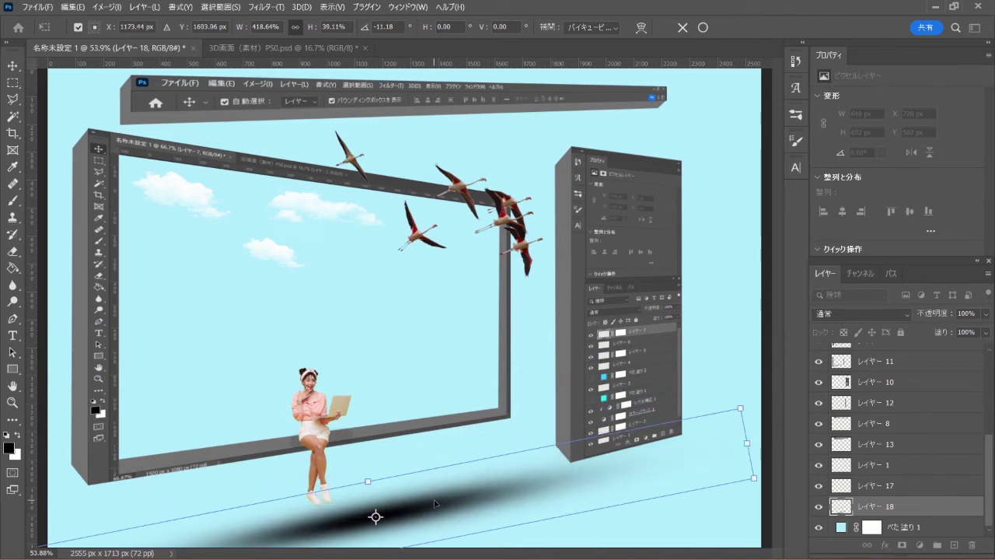
click(702, 28)
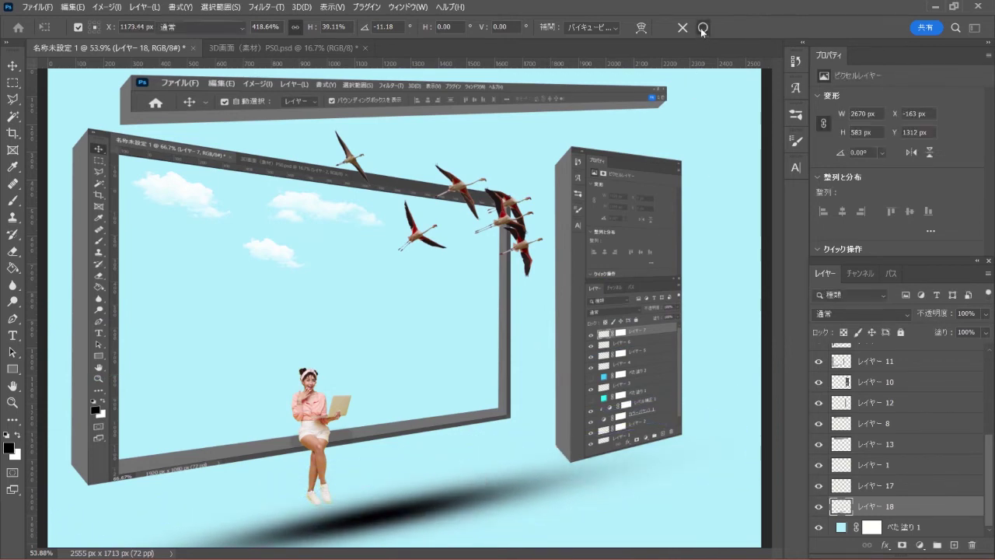
key(b)
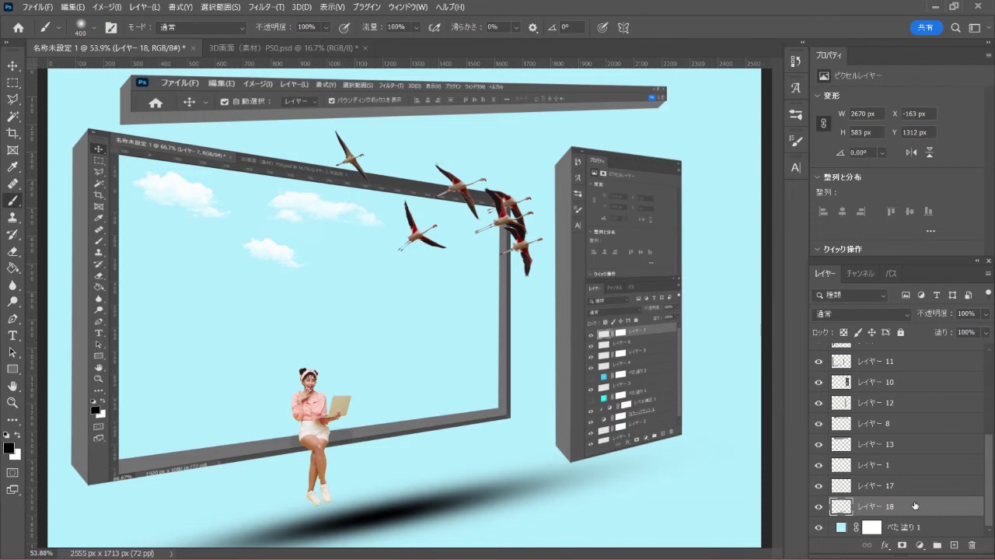
- Crop the canvas outward to 2588 × 1926 px, extending the bottom and left, and fit it on screen
click(12, 133)
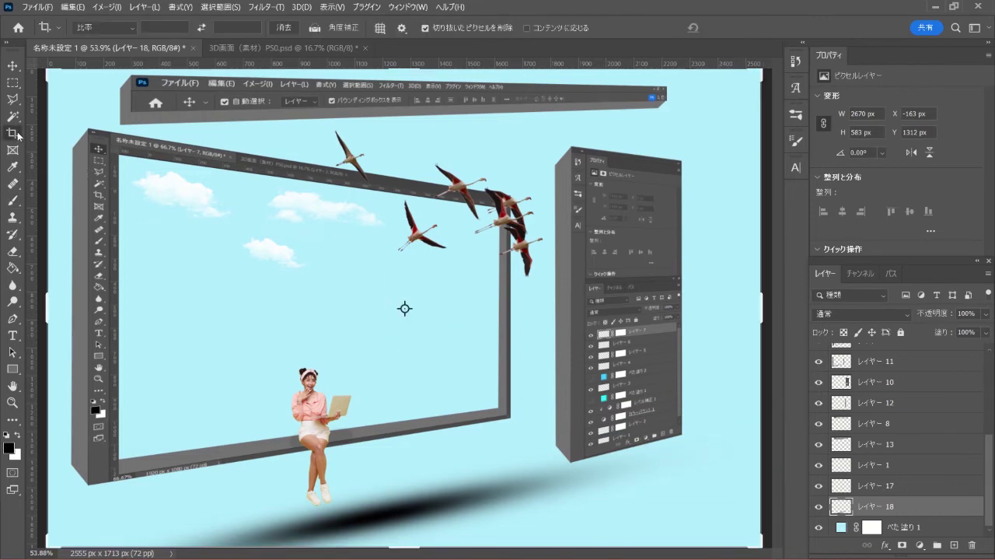
right_click(13, 132)
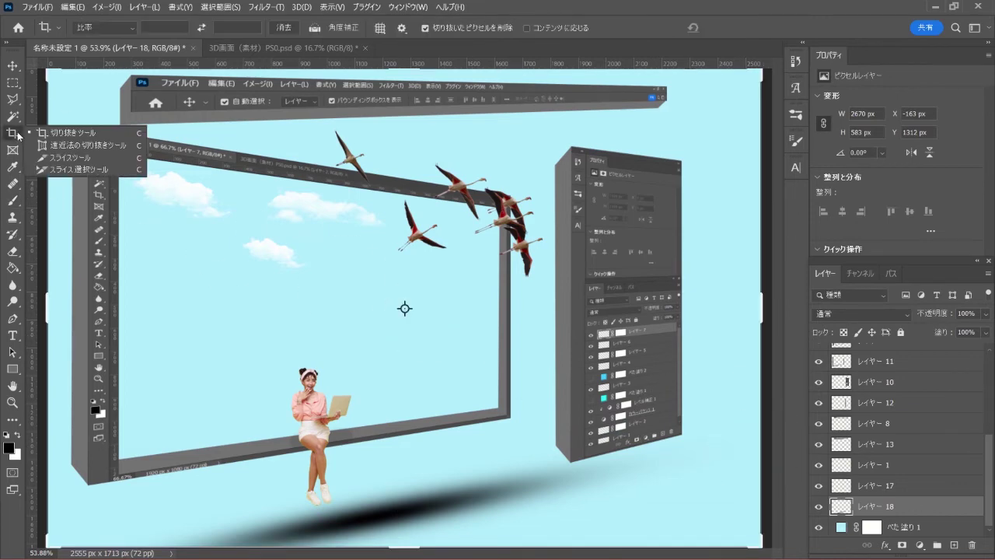
click(107, 133)
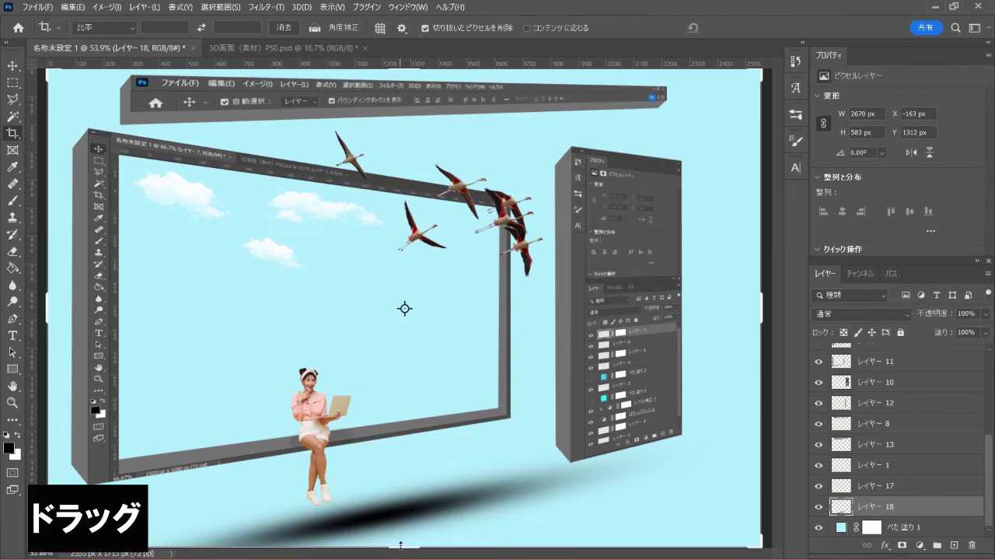
drag(400, 545, 408, 548)
drag(49, 277, 43, 272)
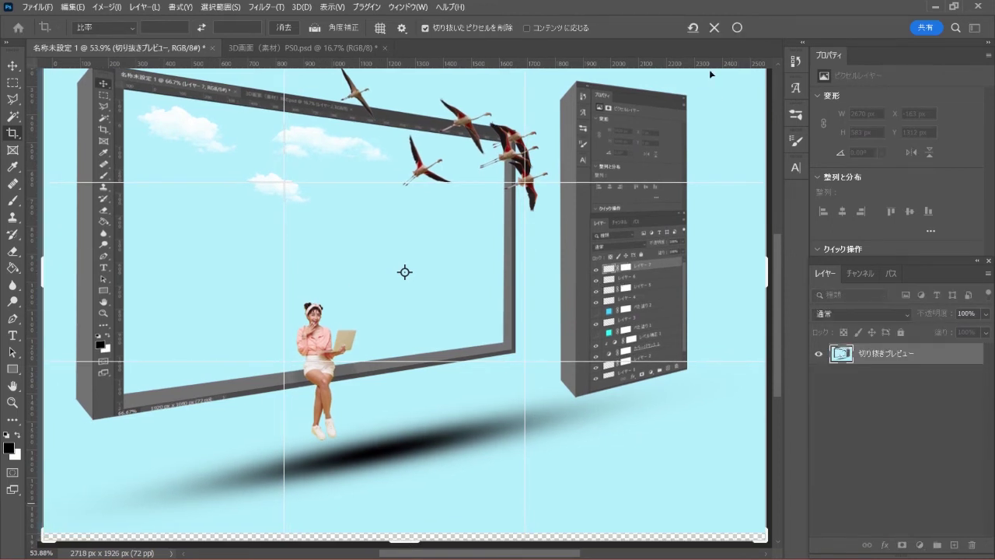
click(737, 28)
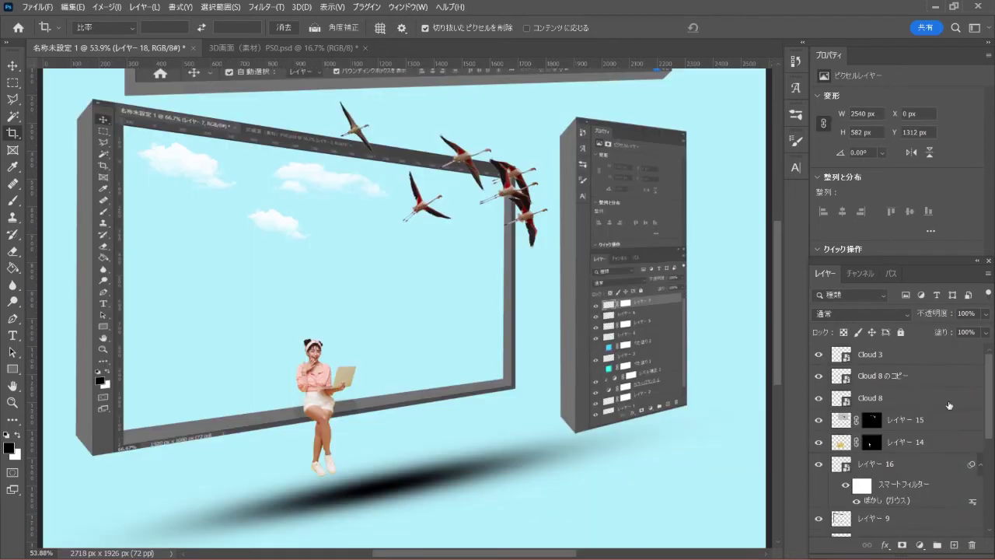
scroll(894, 435, down, 10)
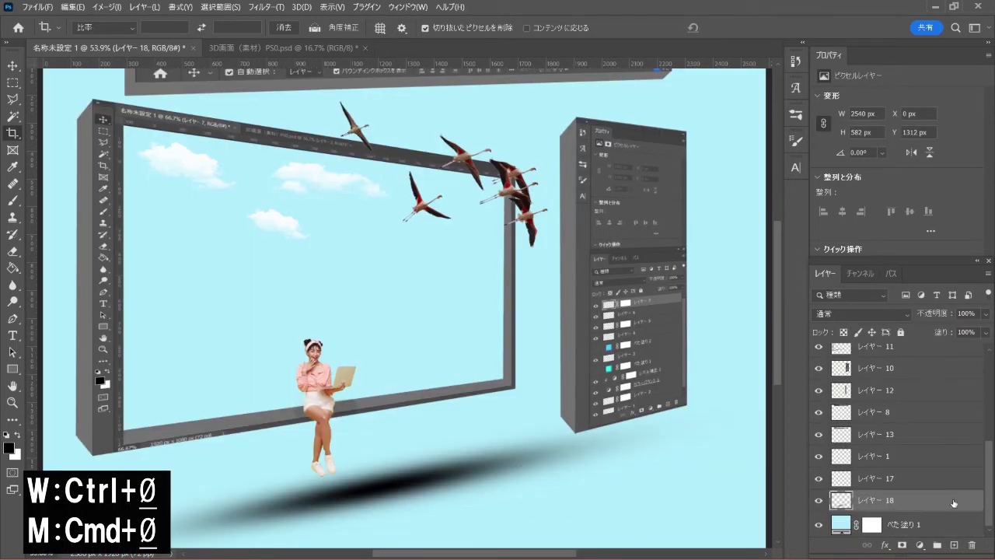
key(ctrl+0)
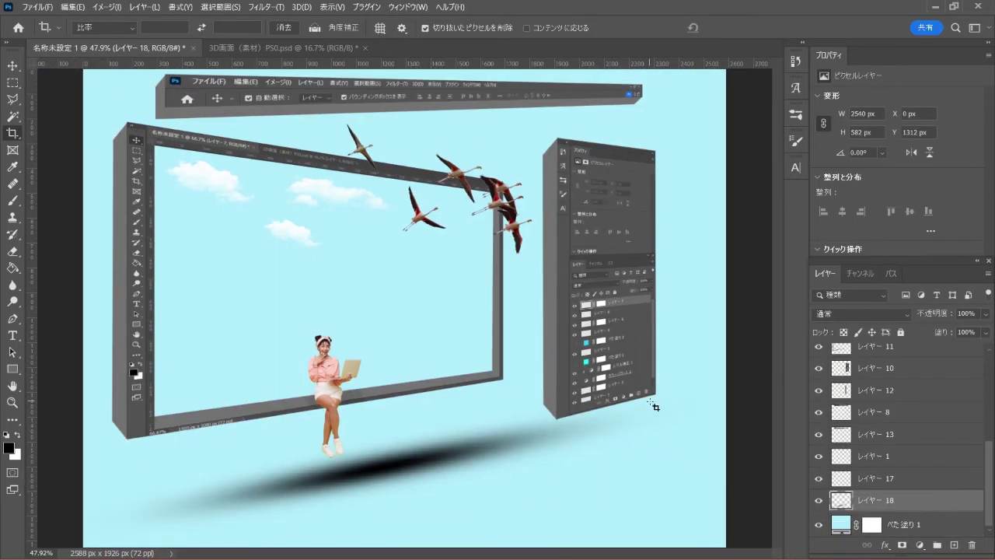
- Move the floor shadow down and left and lower its opacity to 42%
click(13, 66)
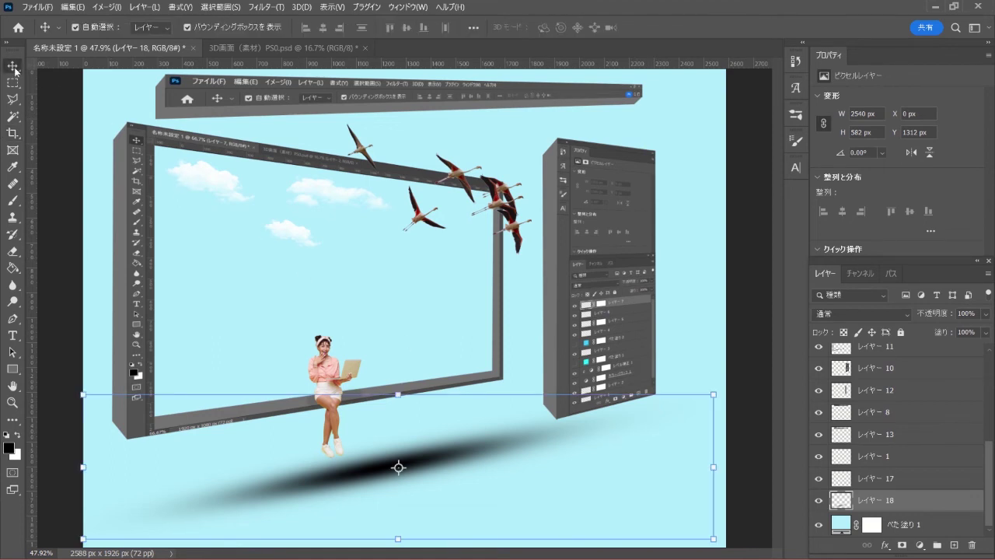
drag(473, 453, 460, 464)
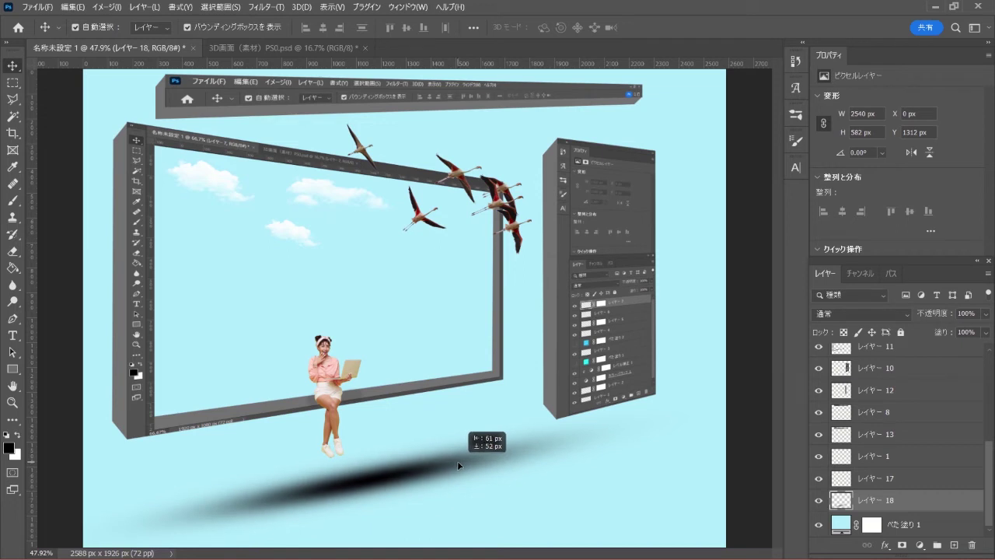
drag(459, 464, 477, 466)
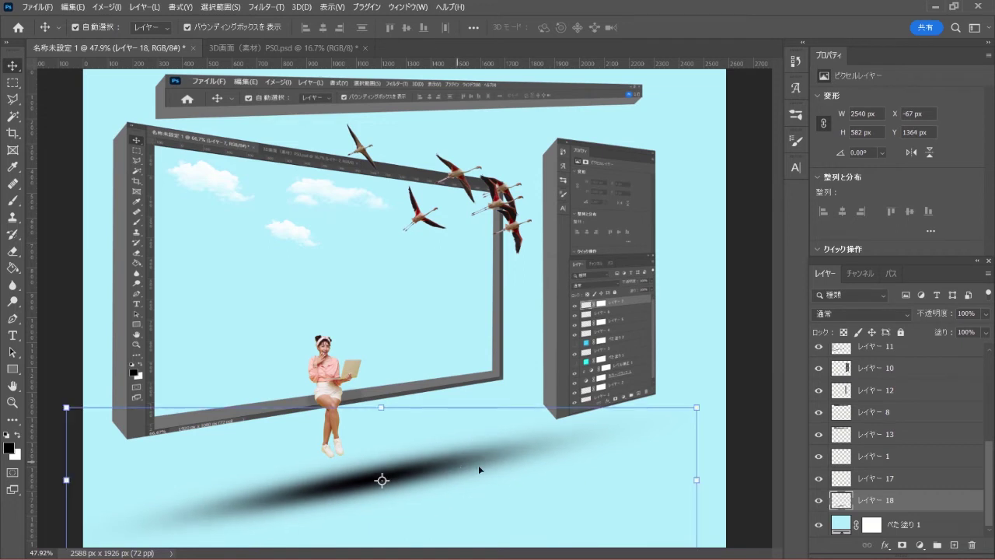
click(986, 313)
drag(986, 331, 954, 331)
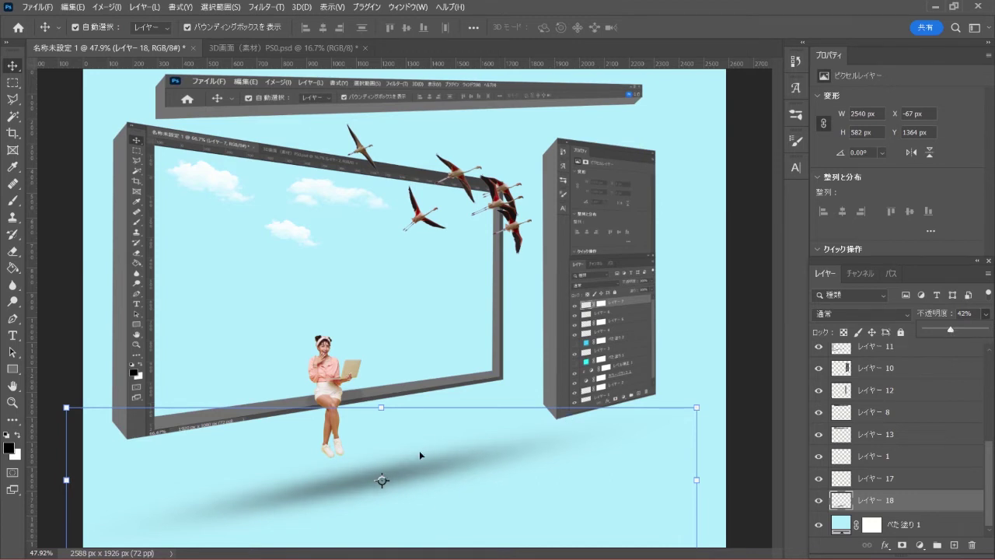
- Scale the shadow slightly smaller and shift it, then add a new layer above it
drag(443, 469, 436, 474)
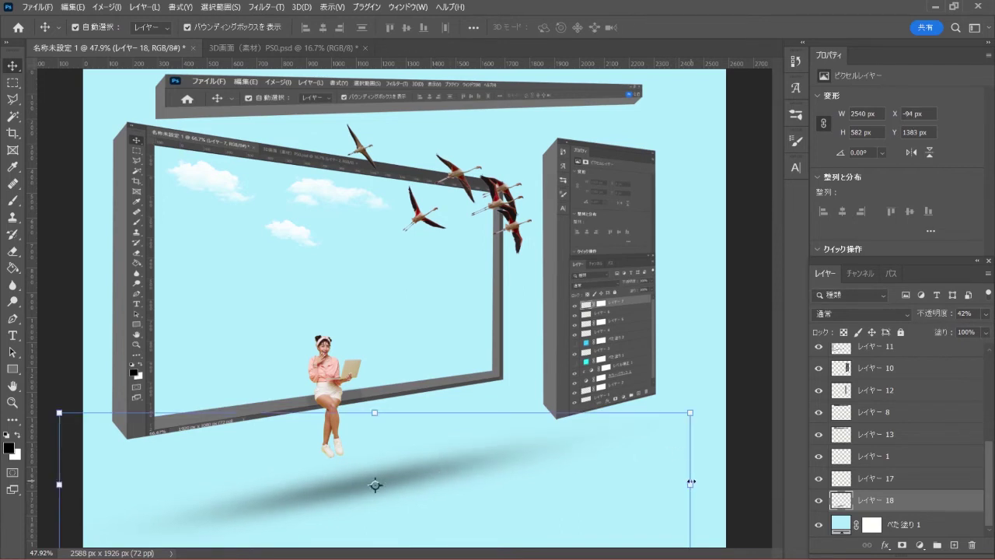
drag(690, 483, 670, 481)
drag(426, 468, 416, 472)
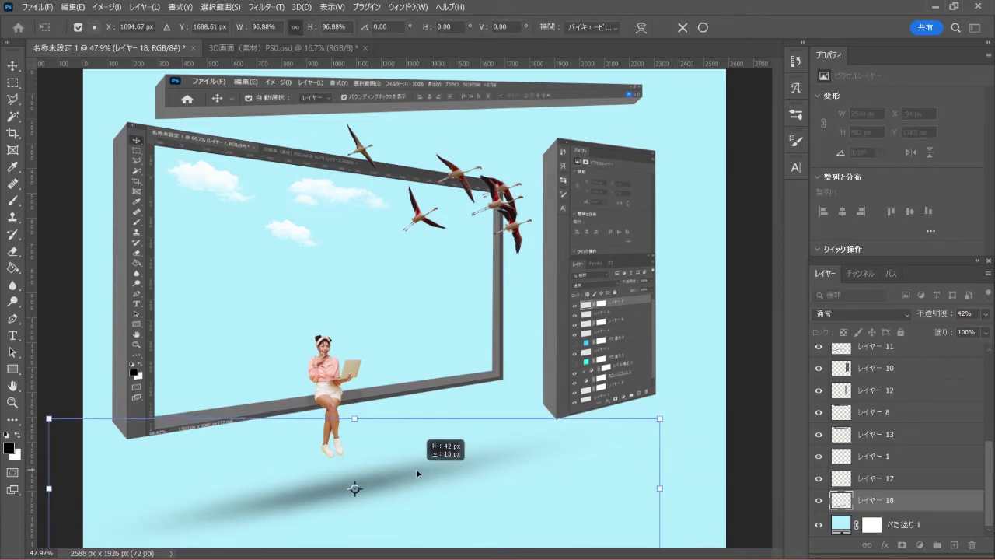
key(Return)
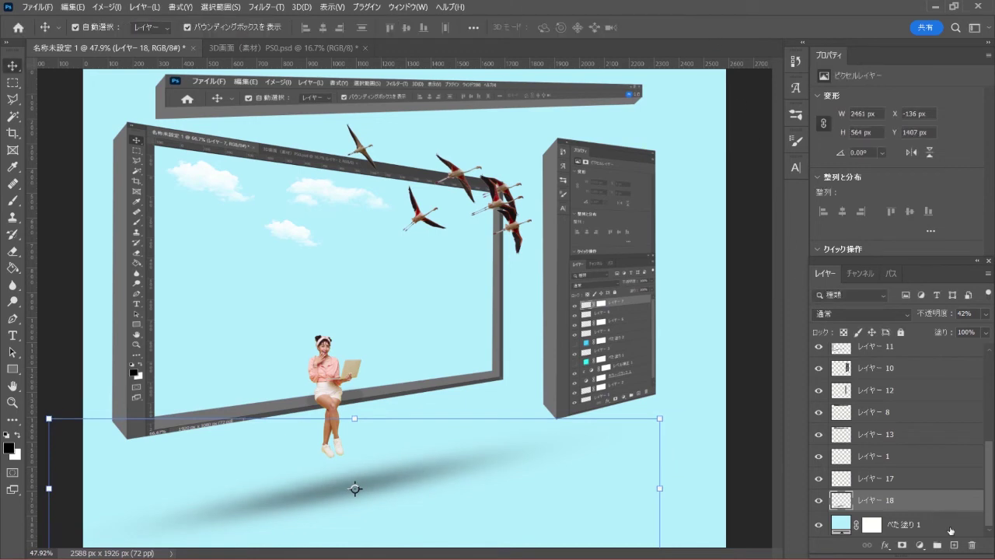
key(ctrl+j)
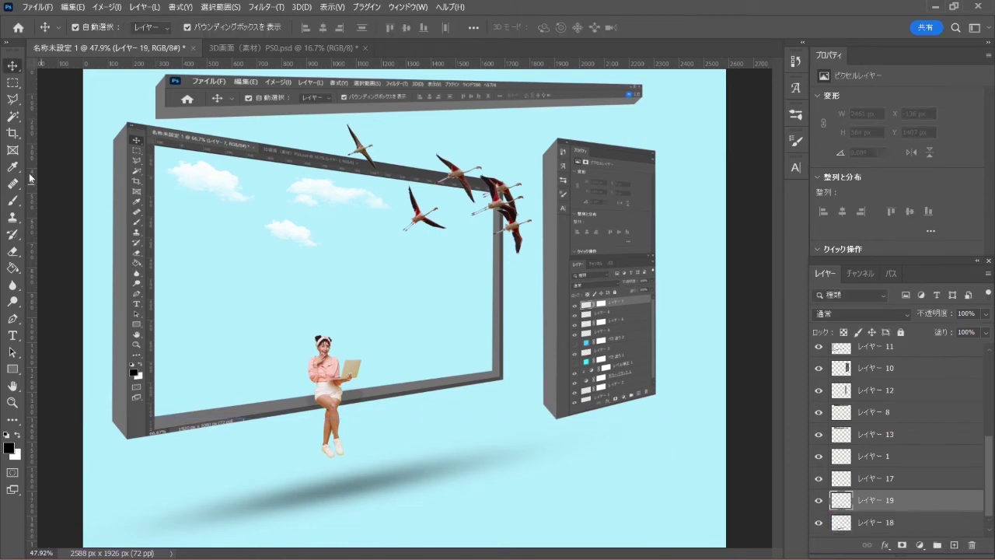
- Paint a second soft black dot, flatten it, tilt it about -15° and fade it beneath the right-hand panel
click(13, 201)
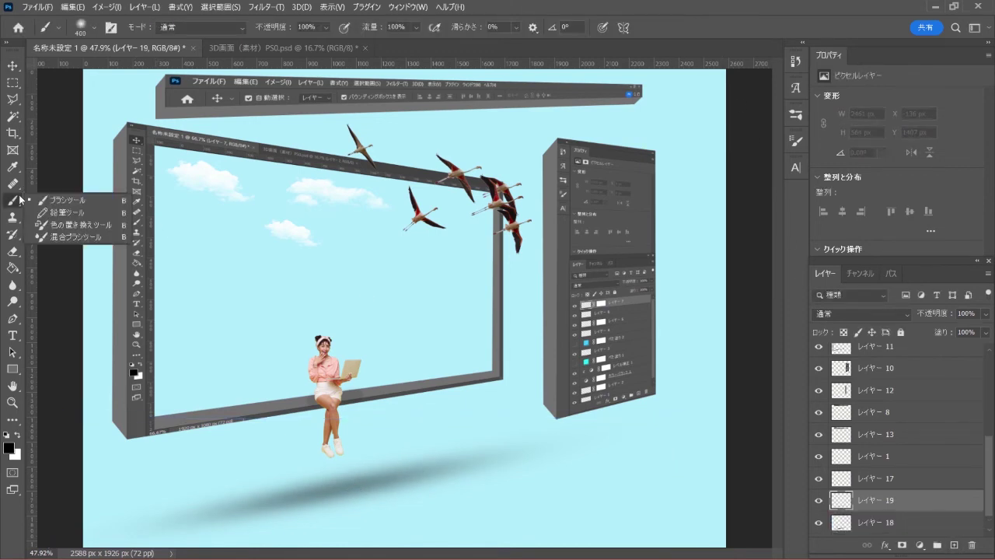
click(95, 198)
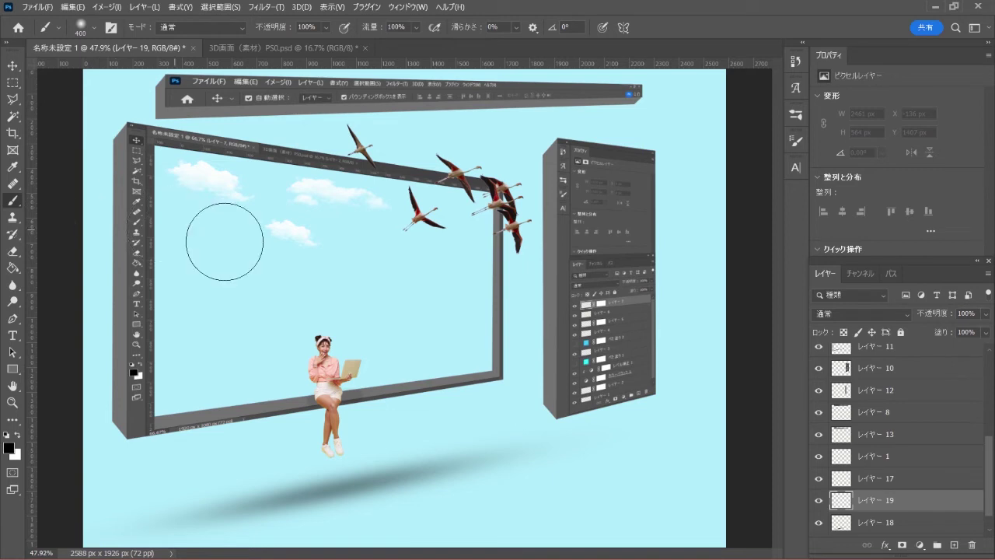
click(321, 227)
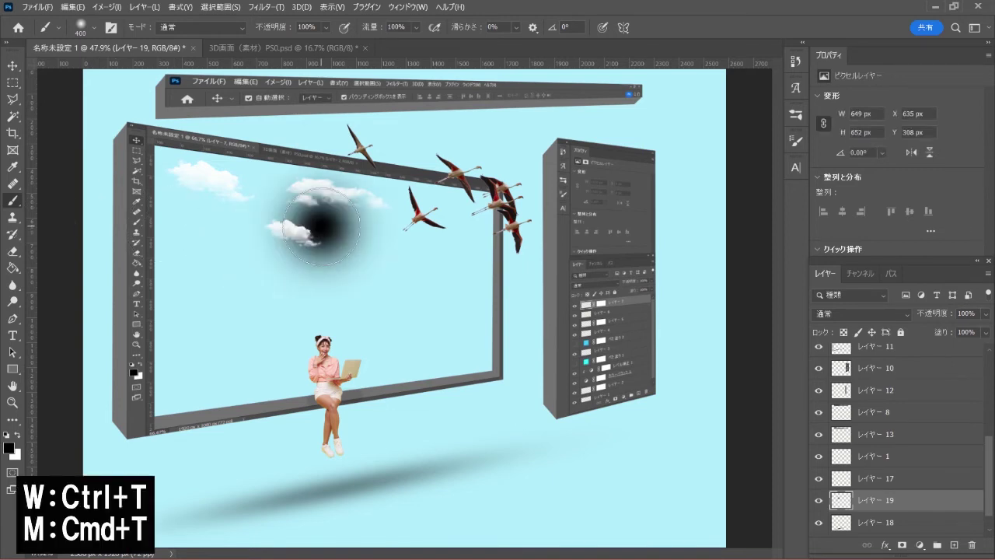
key(ctrl+t)
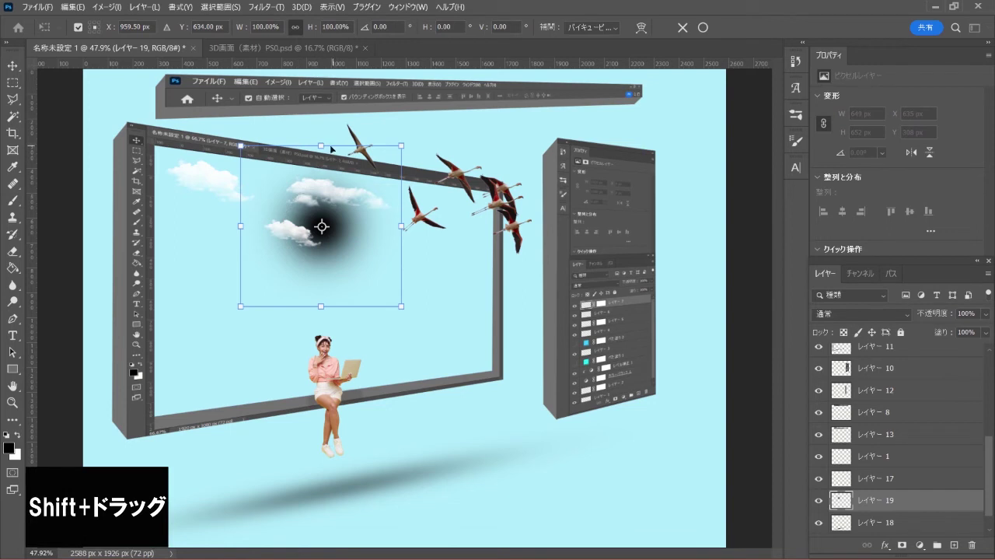
mouse_move(321, 145)
mouse_down()
mouse_move(320, 297)
mouse_move(528, 445)
mouse_up()
drag(719, 478, 635, 443)
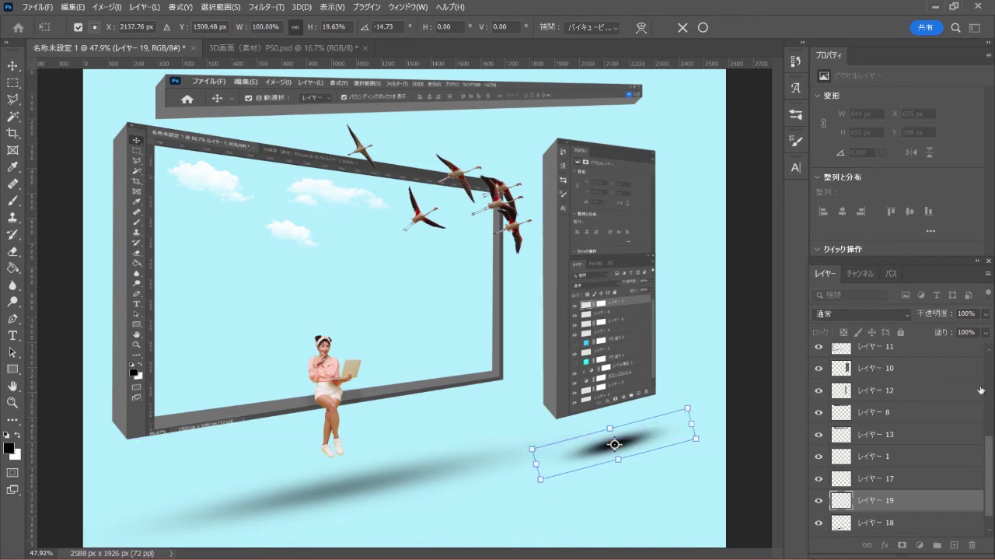
drag(984, 313, 948, 333)
key(b)
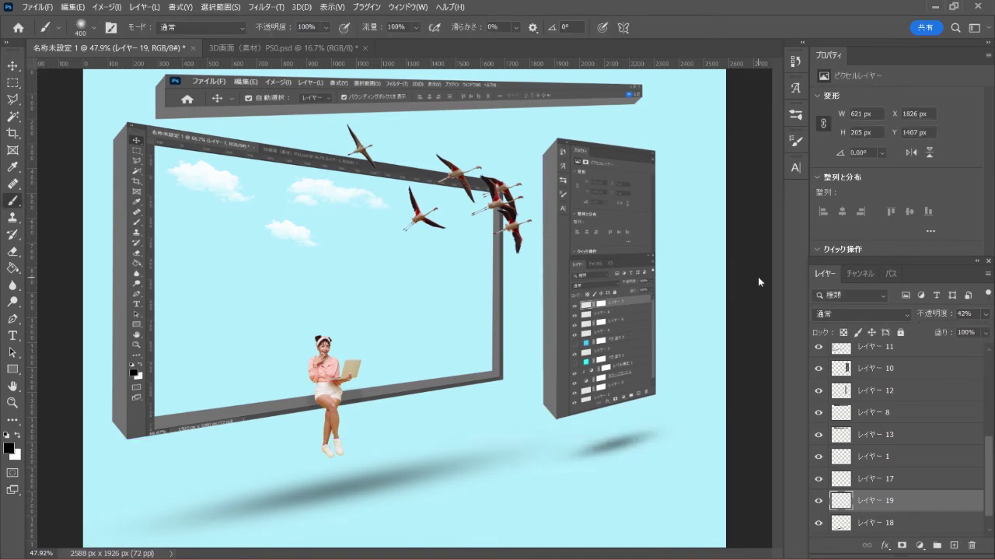
- Widen the small shadow slightly and nudge it up and right under the panel
key(ctrl+t)
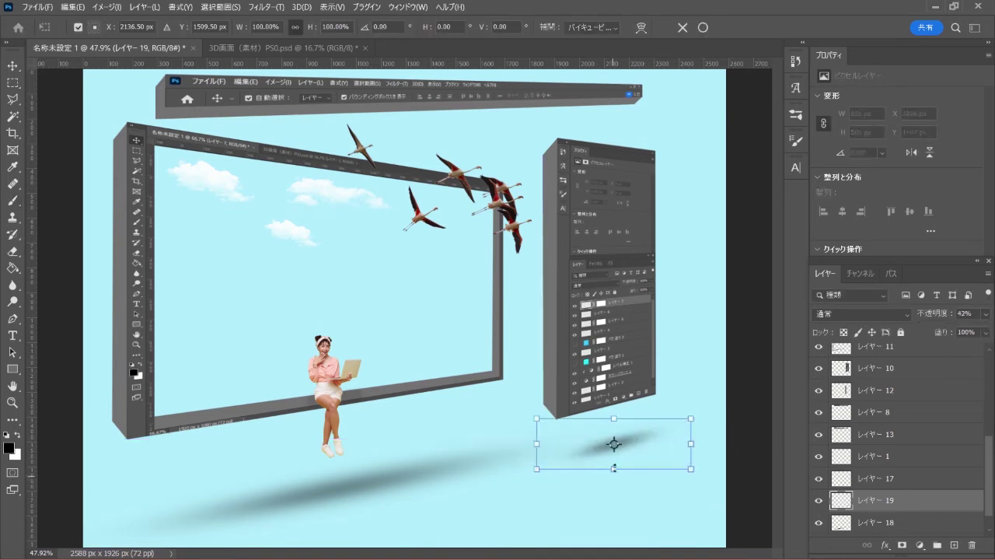
drag(615, 469, 615, 470)
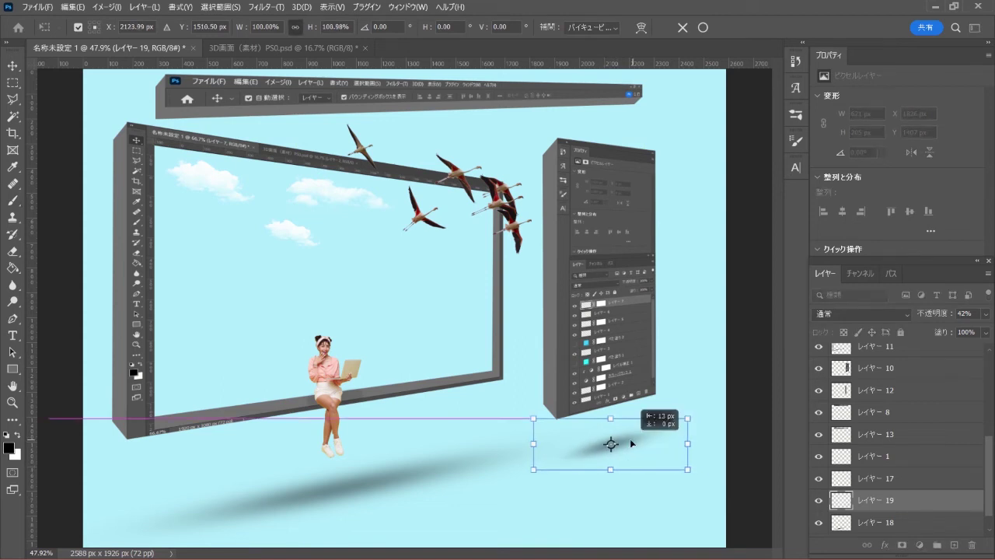
drag(691, 444, 693, 443)
drag(536, 444, 529, 444)
drag(634, 444, 639, 440)
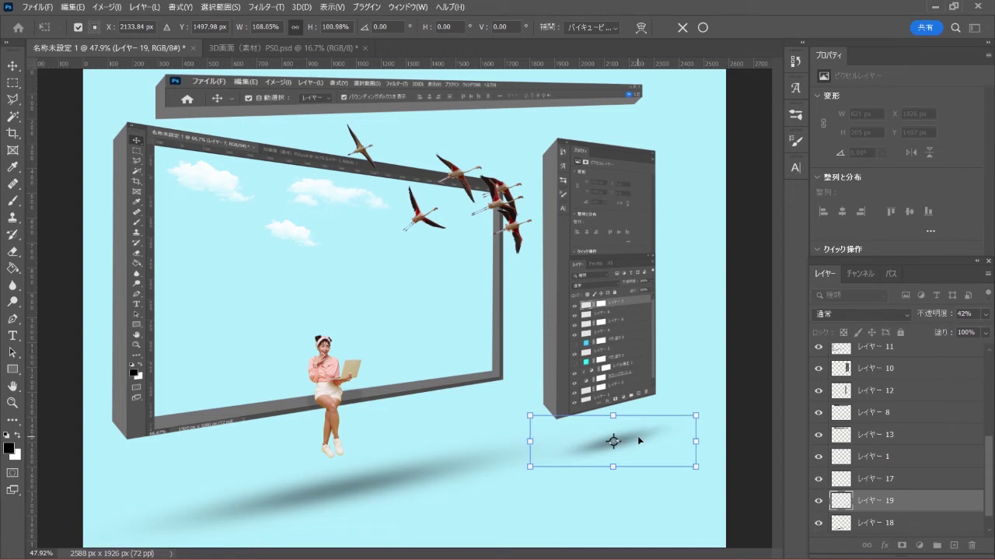
click(699, 28)
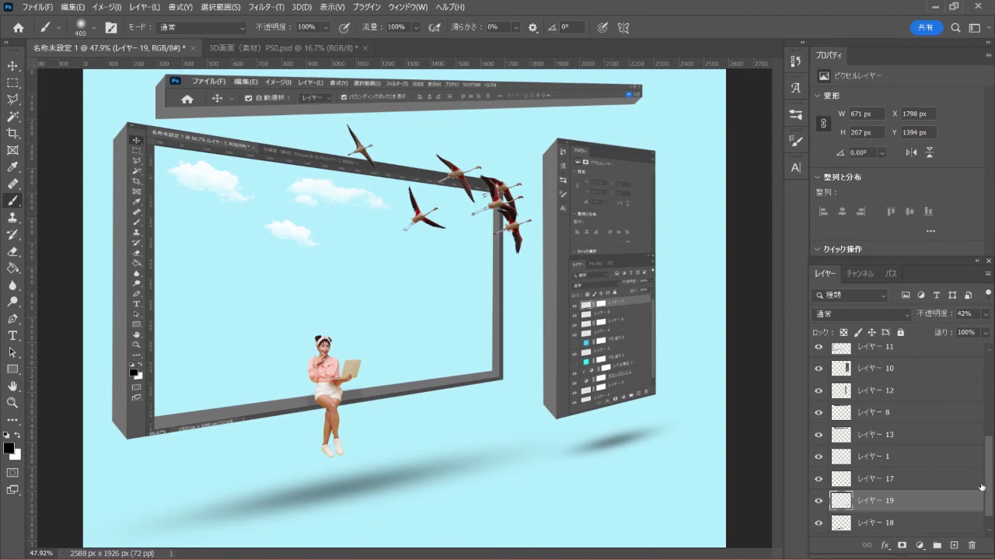
scroll(988, 481, up, 1)
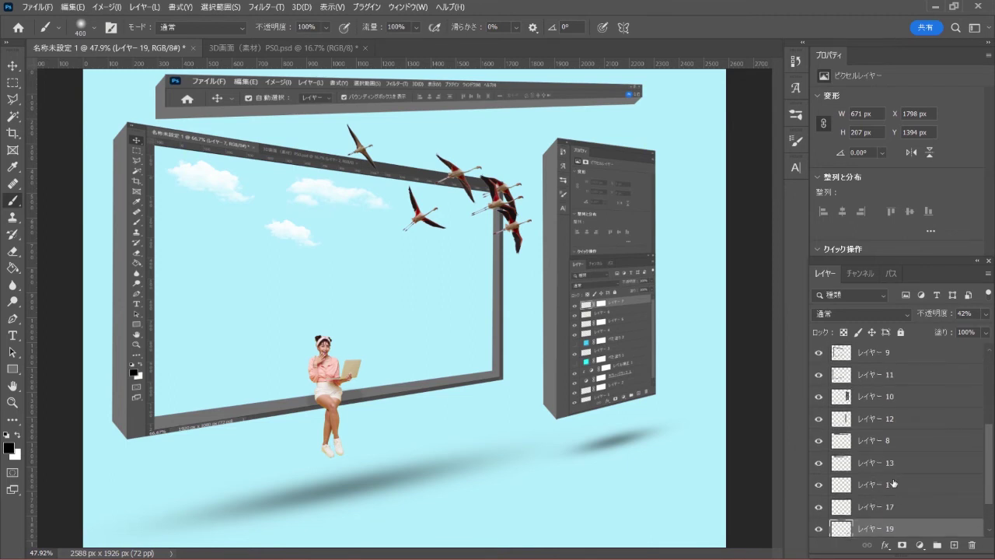
- Select レイヤー 8 and 13 and shrink the top toolbar strip, shifting it left
click(883, 442)
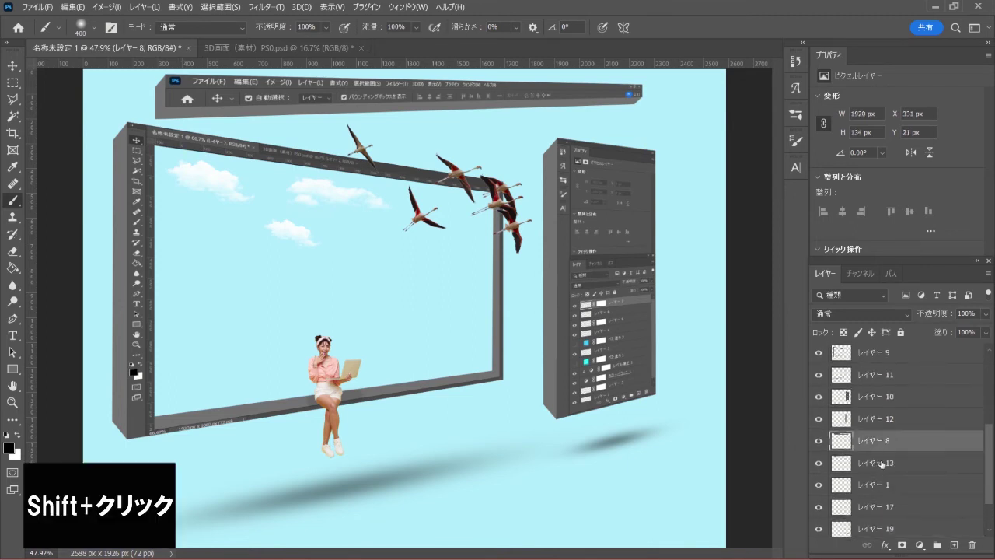
shift+click(881, 464)
key(ctrl+t)
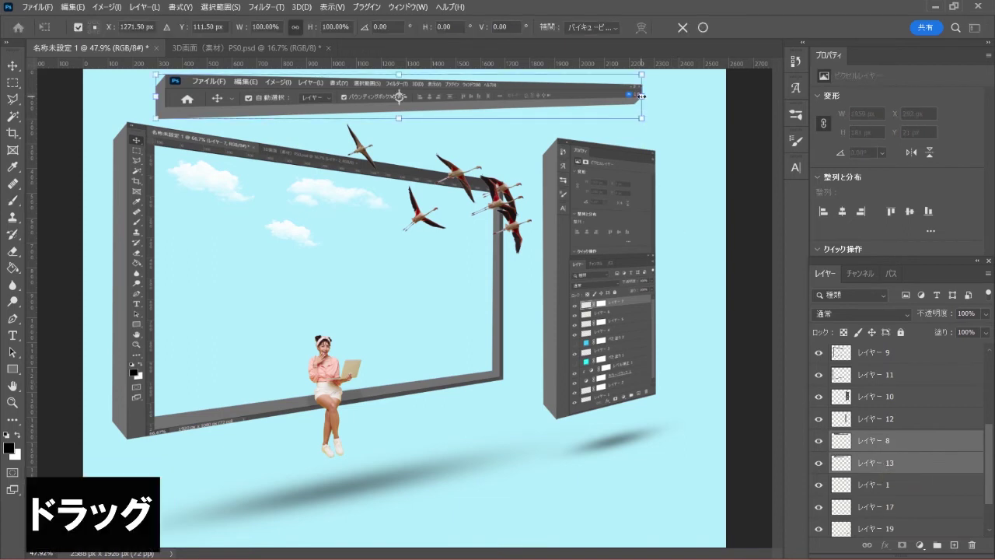
drag(641, 96, 608, 96)
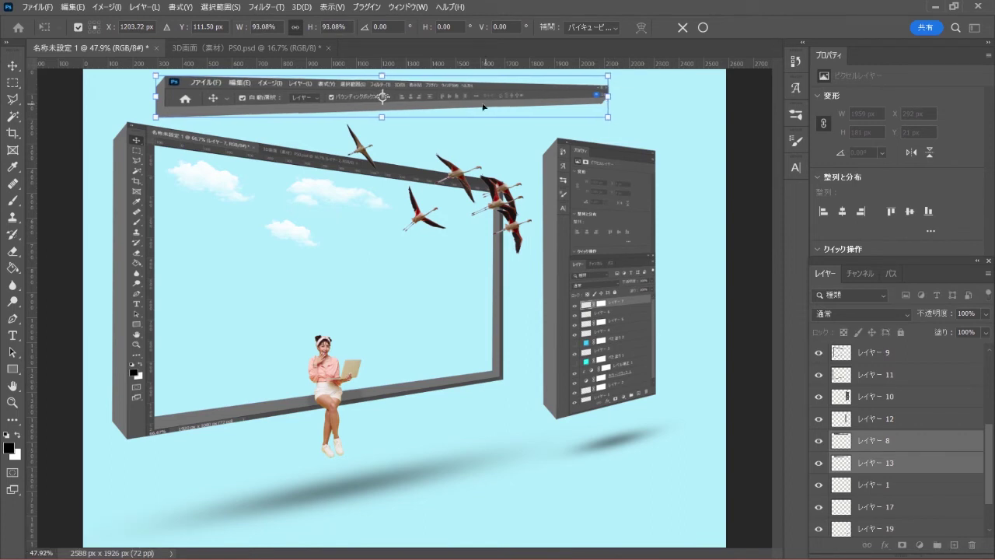
drag(481, 93, 451, 92)
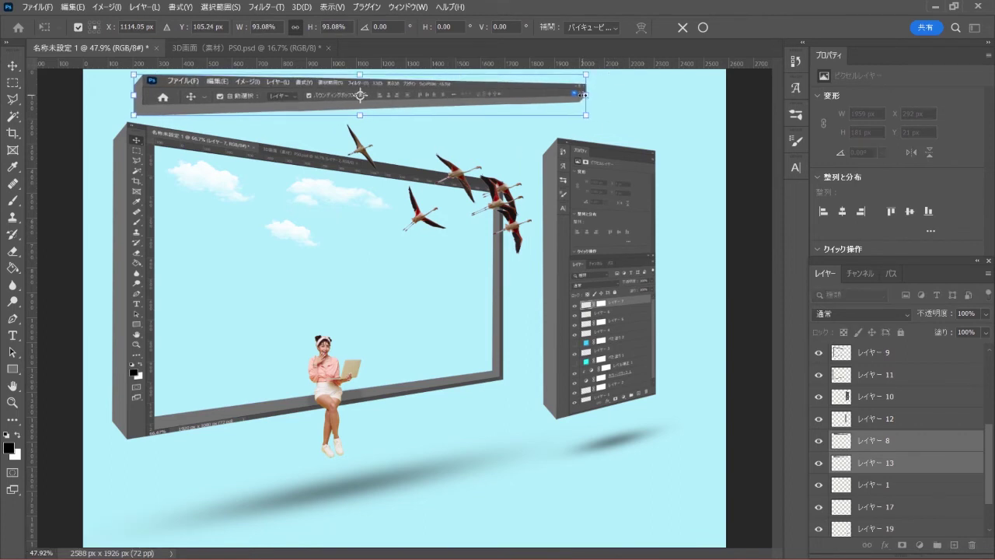
drag(588, 95, 579, 95)
drag(415, 93, 406, 91)
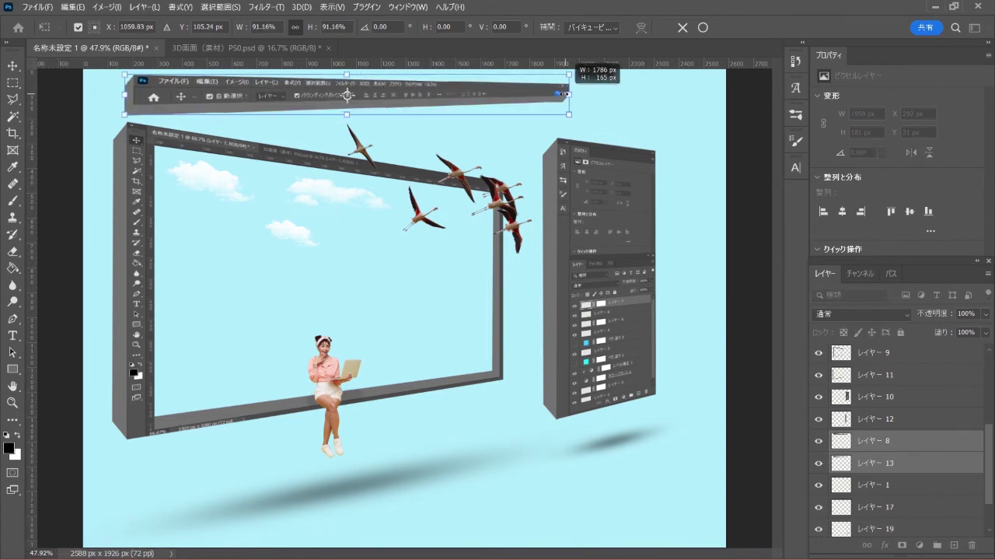
key(Return)
scroll(920, 458, down, 1)
- Rotate the toolbar strip about 2.14° and nudge it slightly down
key(ctrl+t)
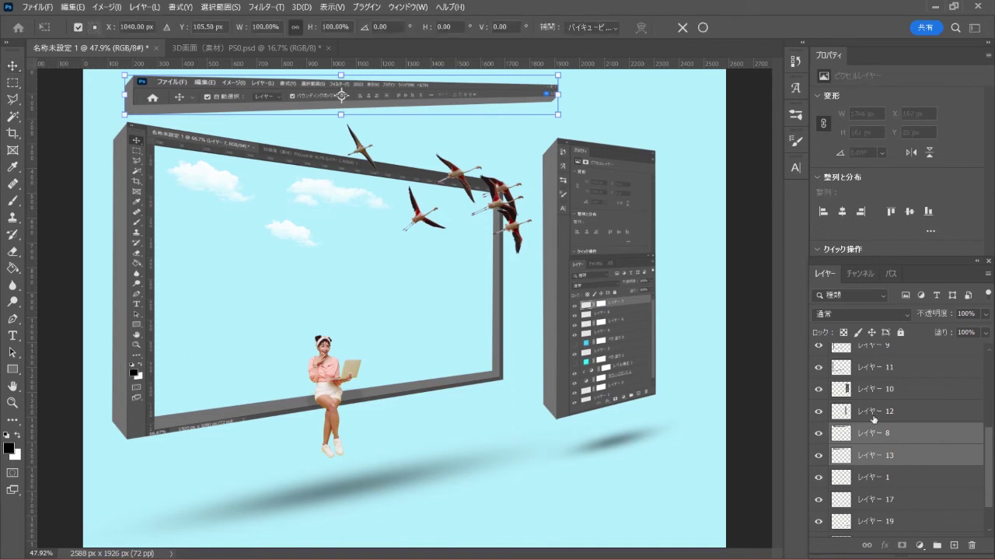
drag(579, 118, 581, 129)
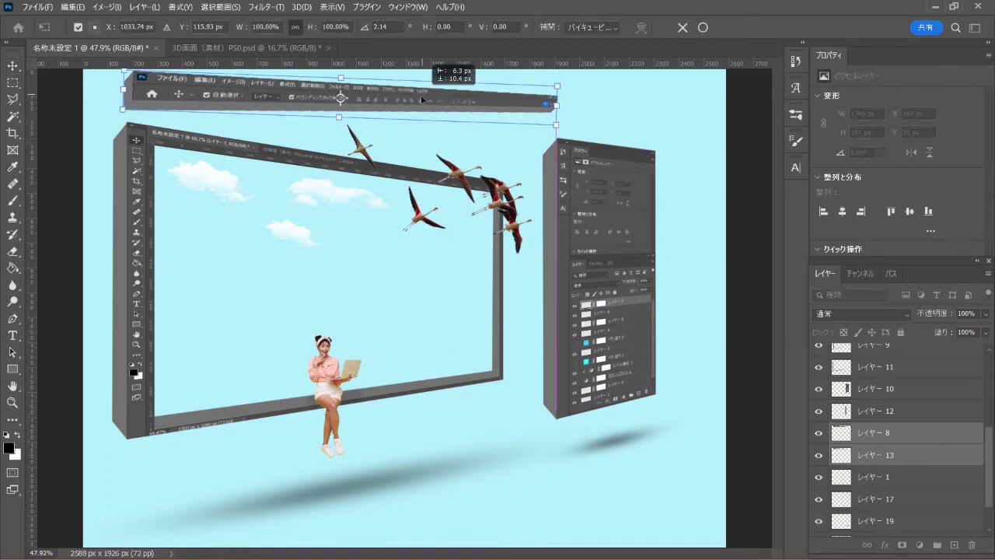
drag(424, 89, 421, 100)
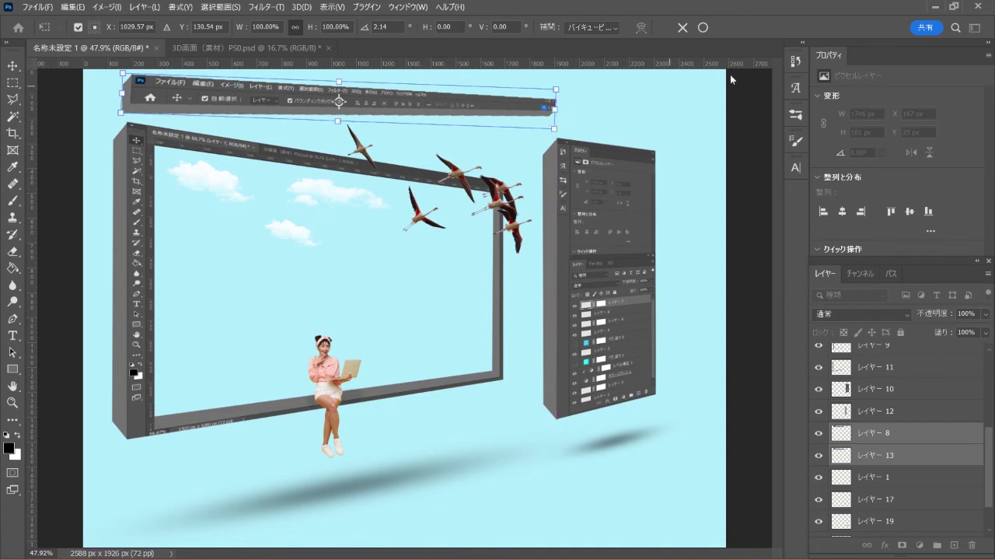
click(682, 27)
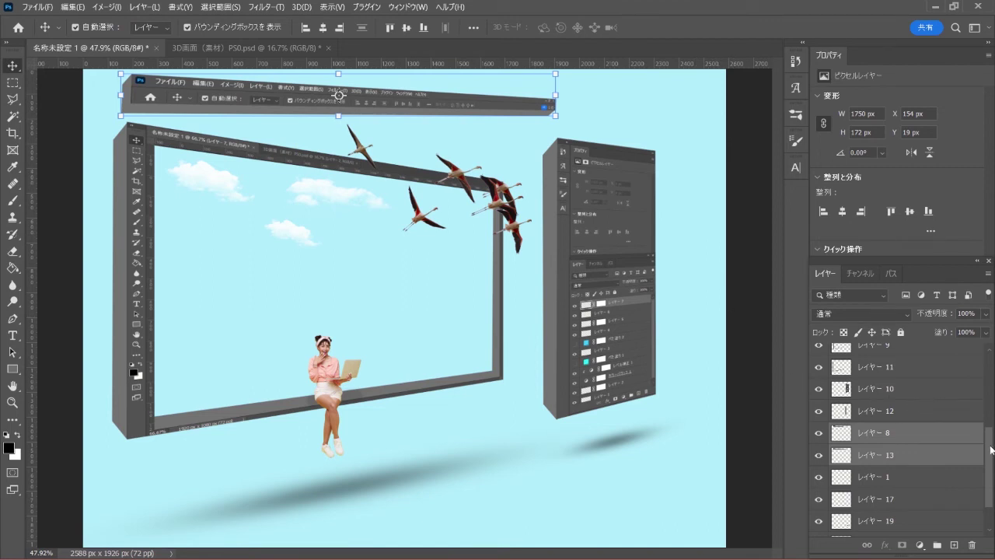
- Stamp all visible layers into a new レイヤー 20 above Cloud 3
scroll(980, 442, up, 5)
click(912, 354)
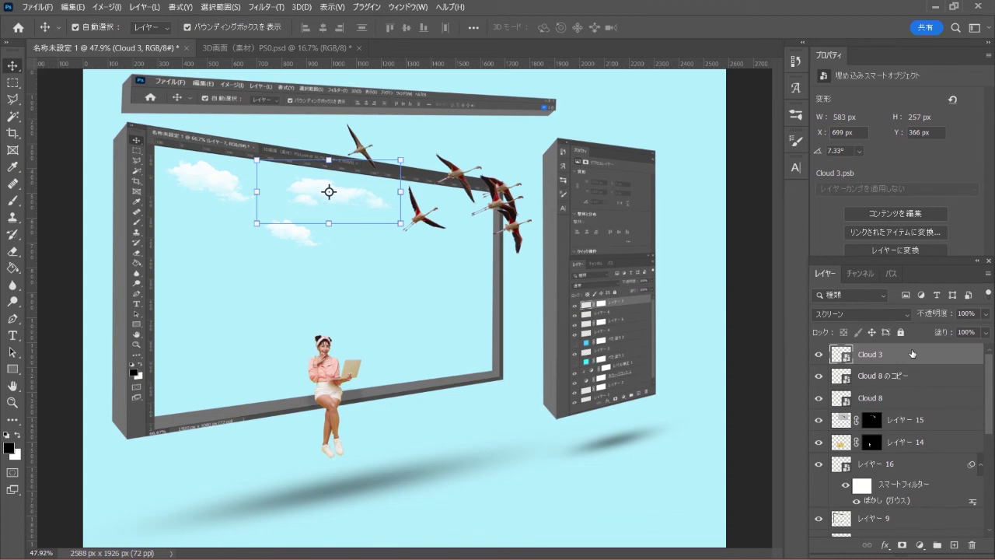
key(ctrl+shift+alt+e)
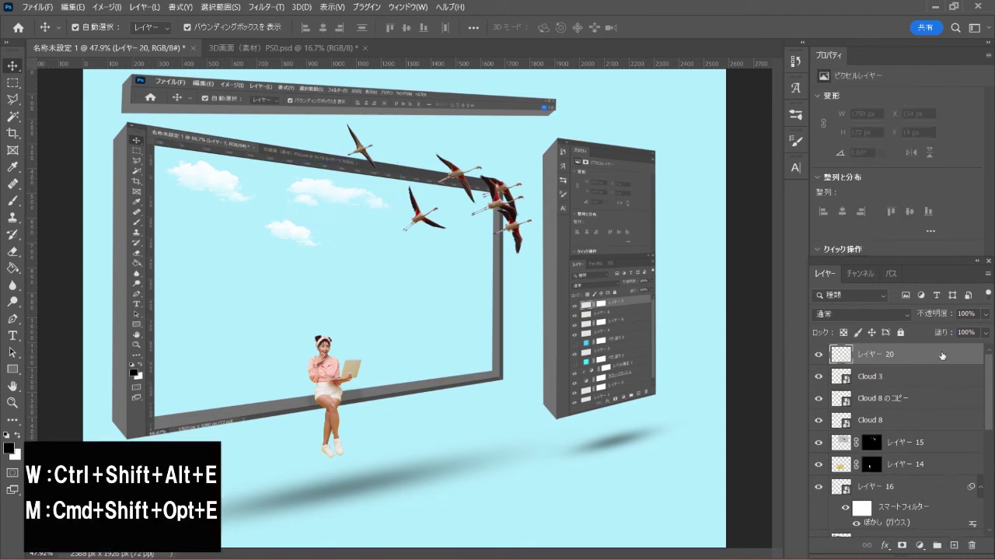
key(ctrl)
key(ctrl+shift+alt+e)
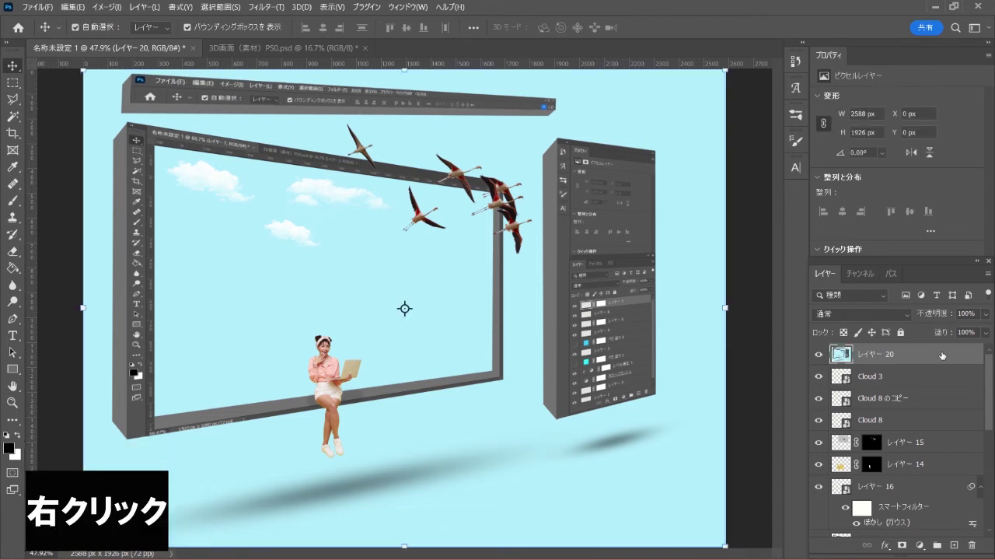
- Convert レイヤー 20 to a smart object and bring up the Filter menu
right_click(927, 355)
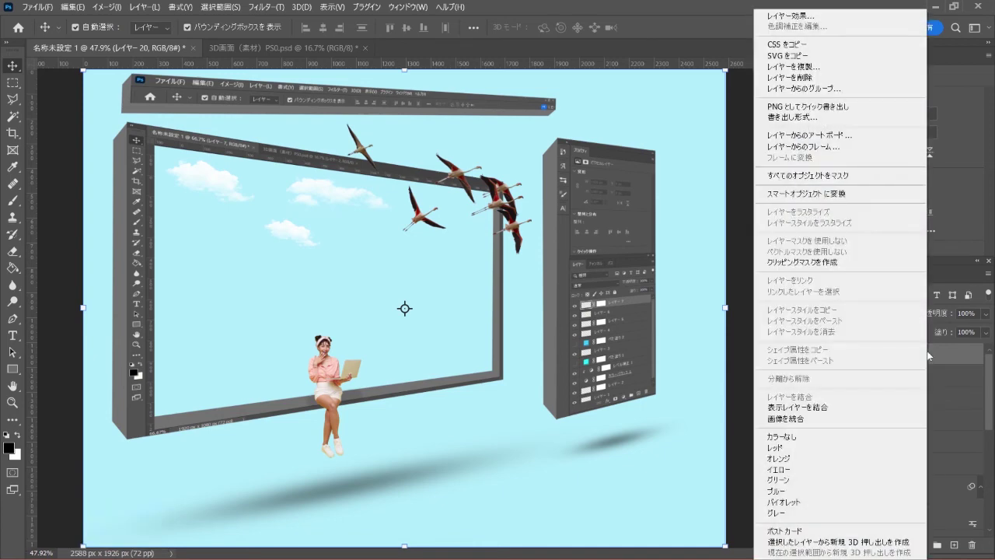
click(882, 194)
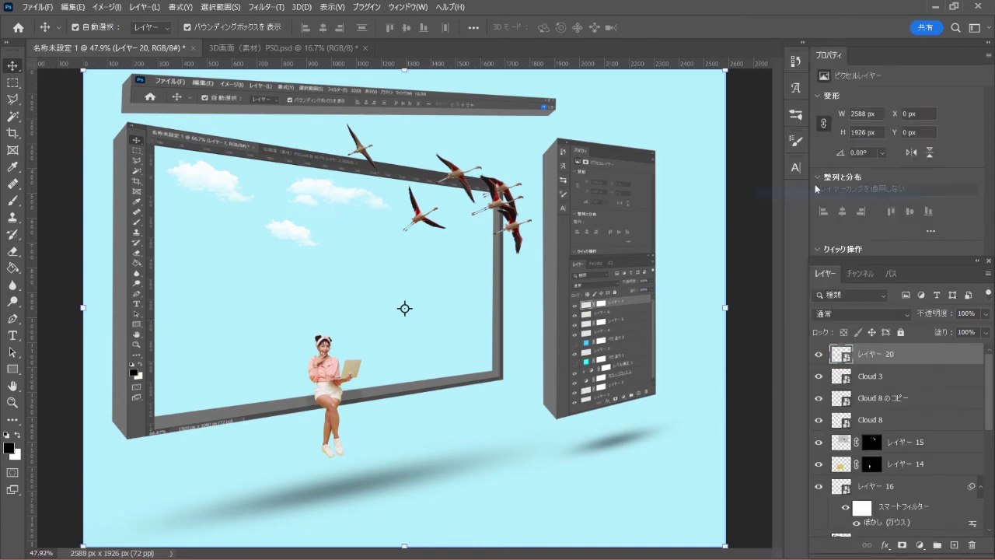
click(258, 7)
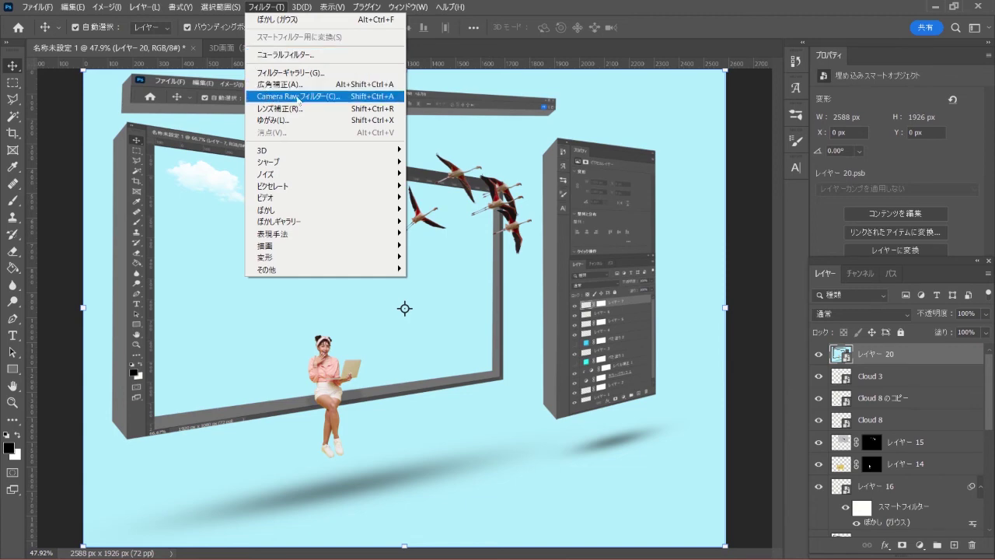
- Apply a Camera Raw grade: Exposure -0.10, Contrast +8, Shadows +38, Texture +10, Vibrance +17
click(325, 97)
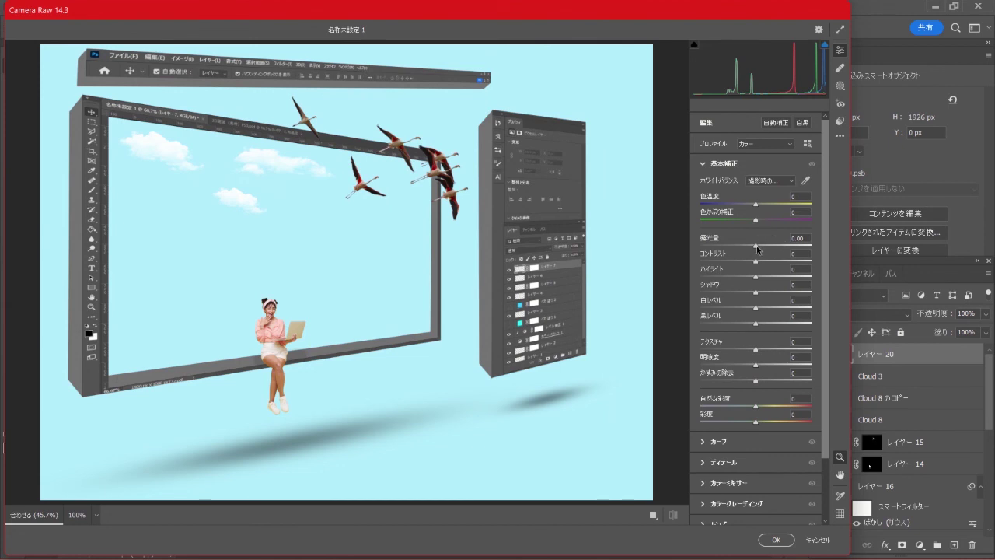
click(757, 247)
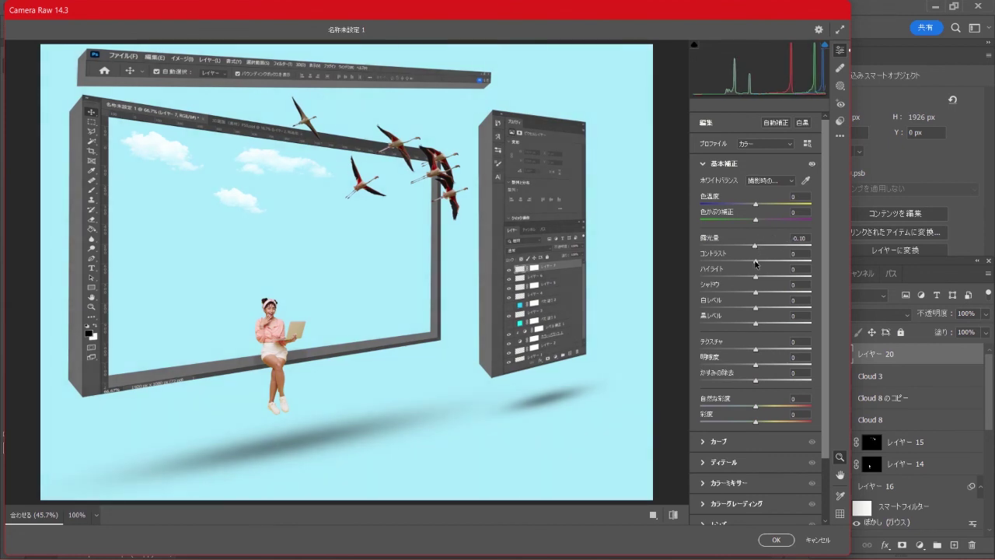
mouse_move(755, 263)
mouse_down()
mouse_move(776, 293)
mouse_move(761, 350)
mouse_up()
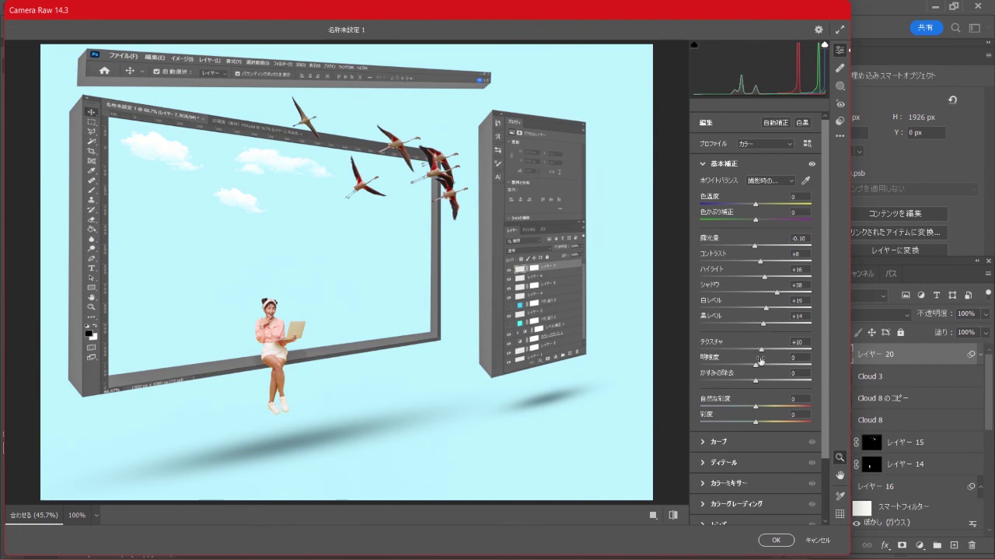
drag(756, 407, 766, 407)
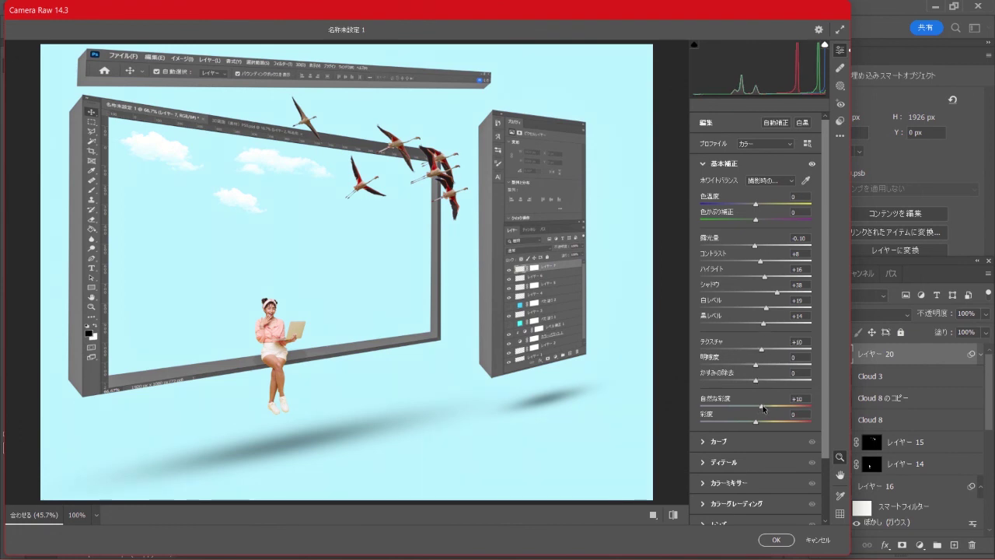
click(775, 539)
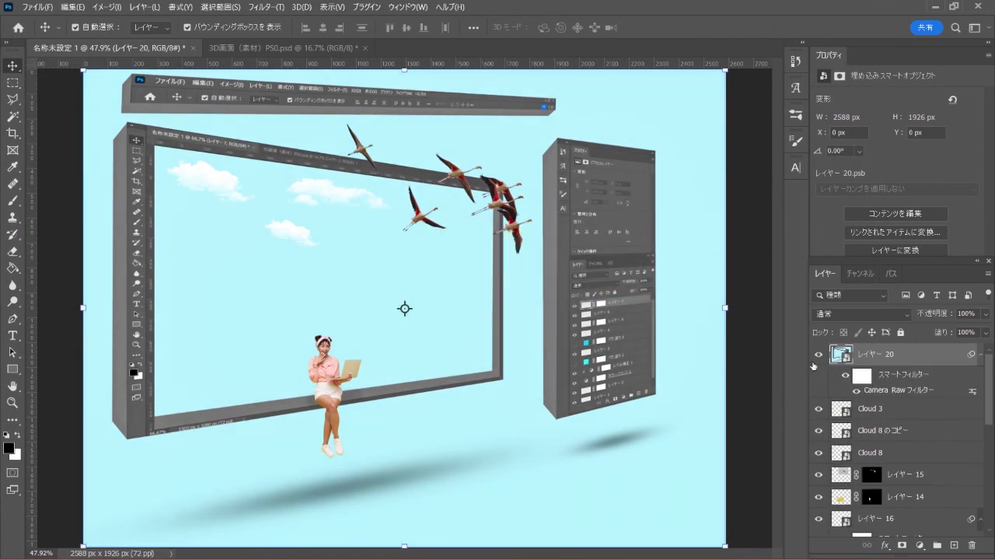